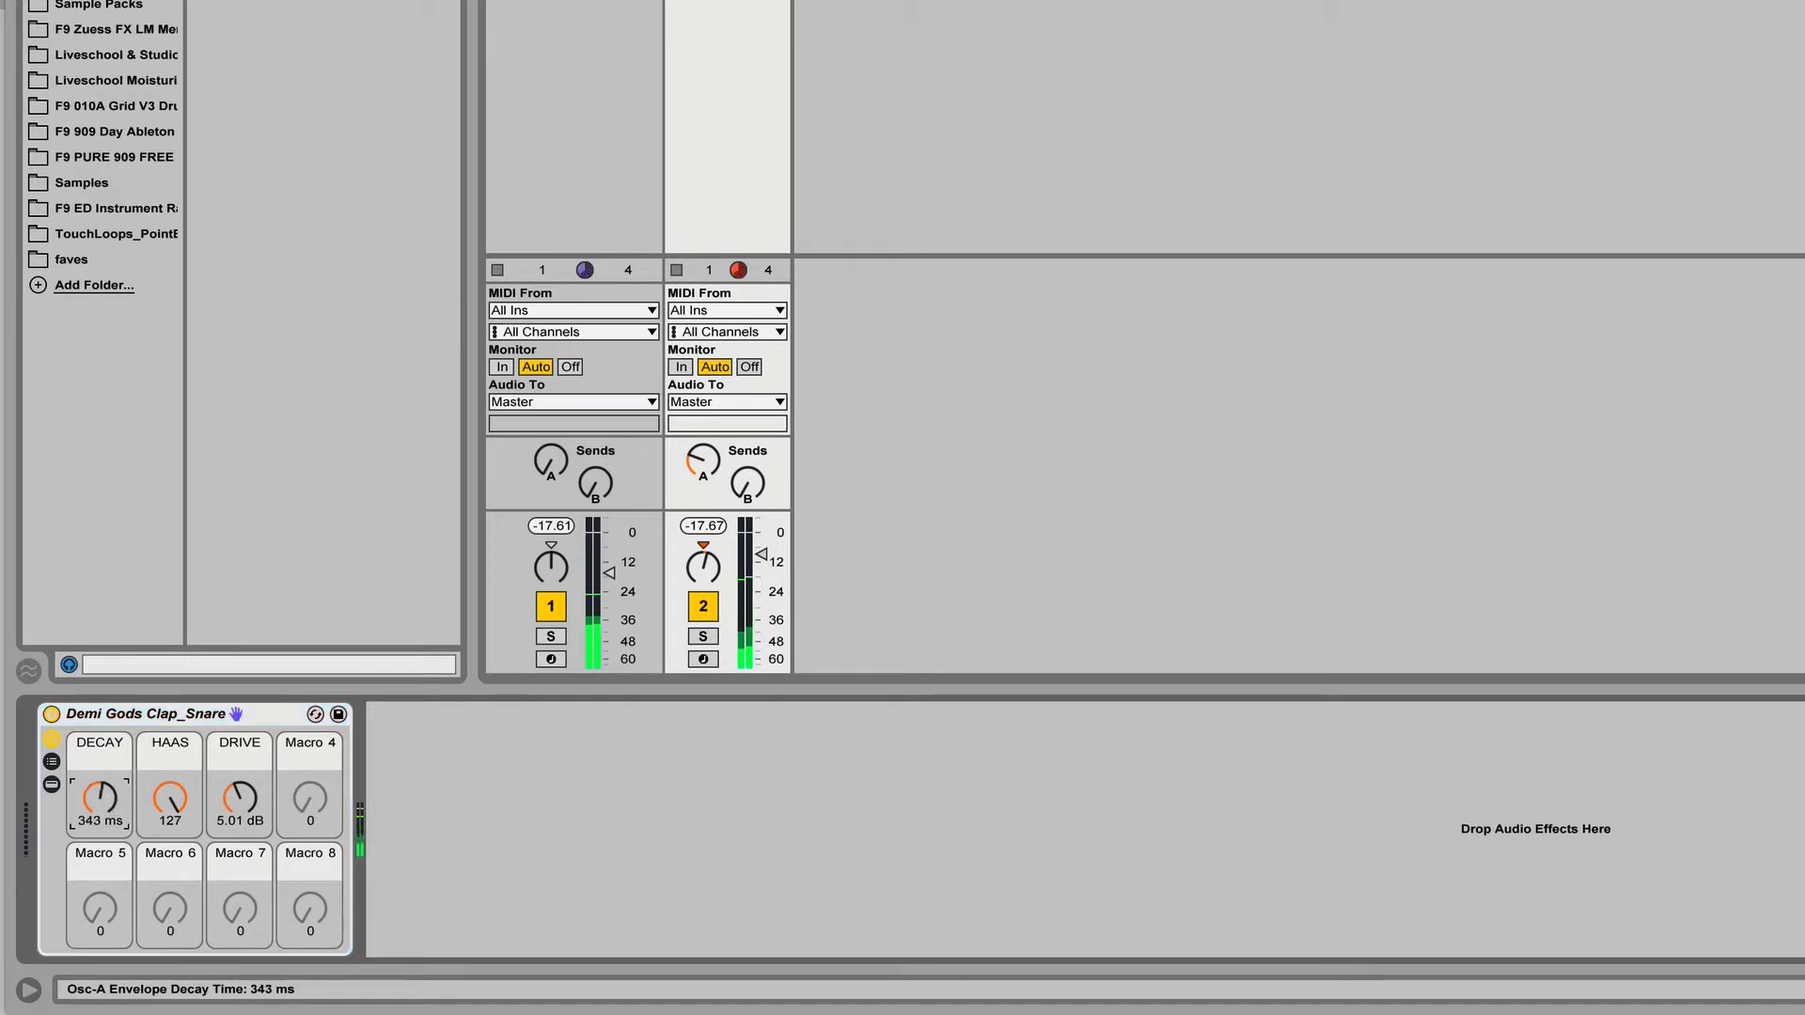
Adjust the Demi Gods Clap_Snare rack's macros to Decay 172 ms, Haas 127 and Drive 3.40 dB
left_click_drag(182, 799, 183, 919)
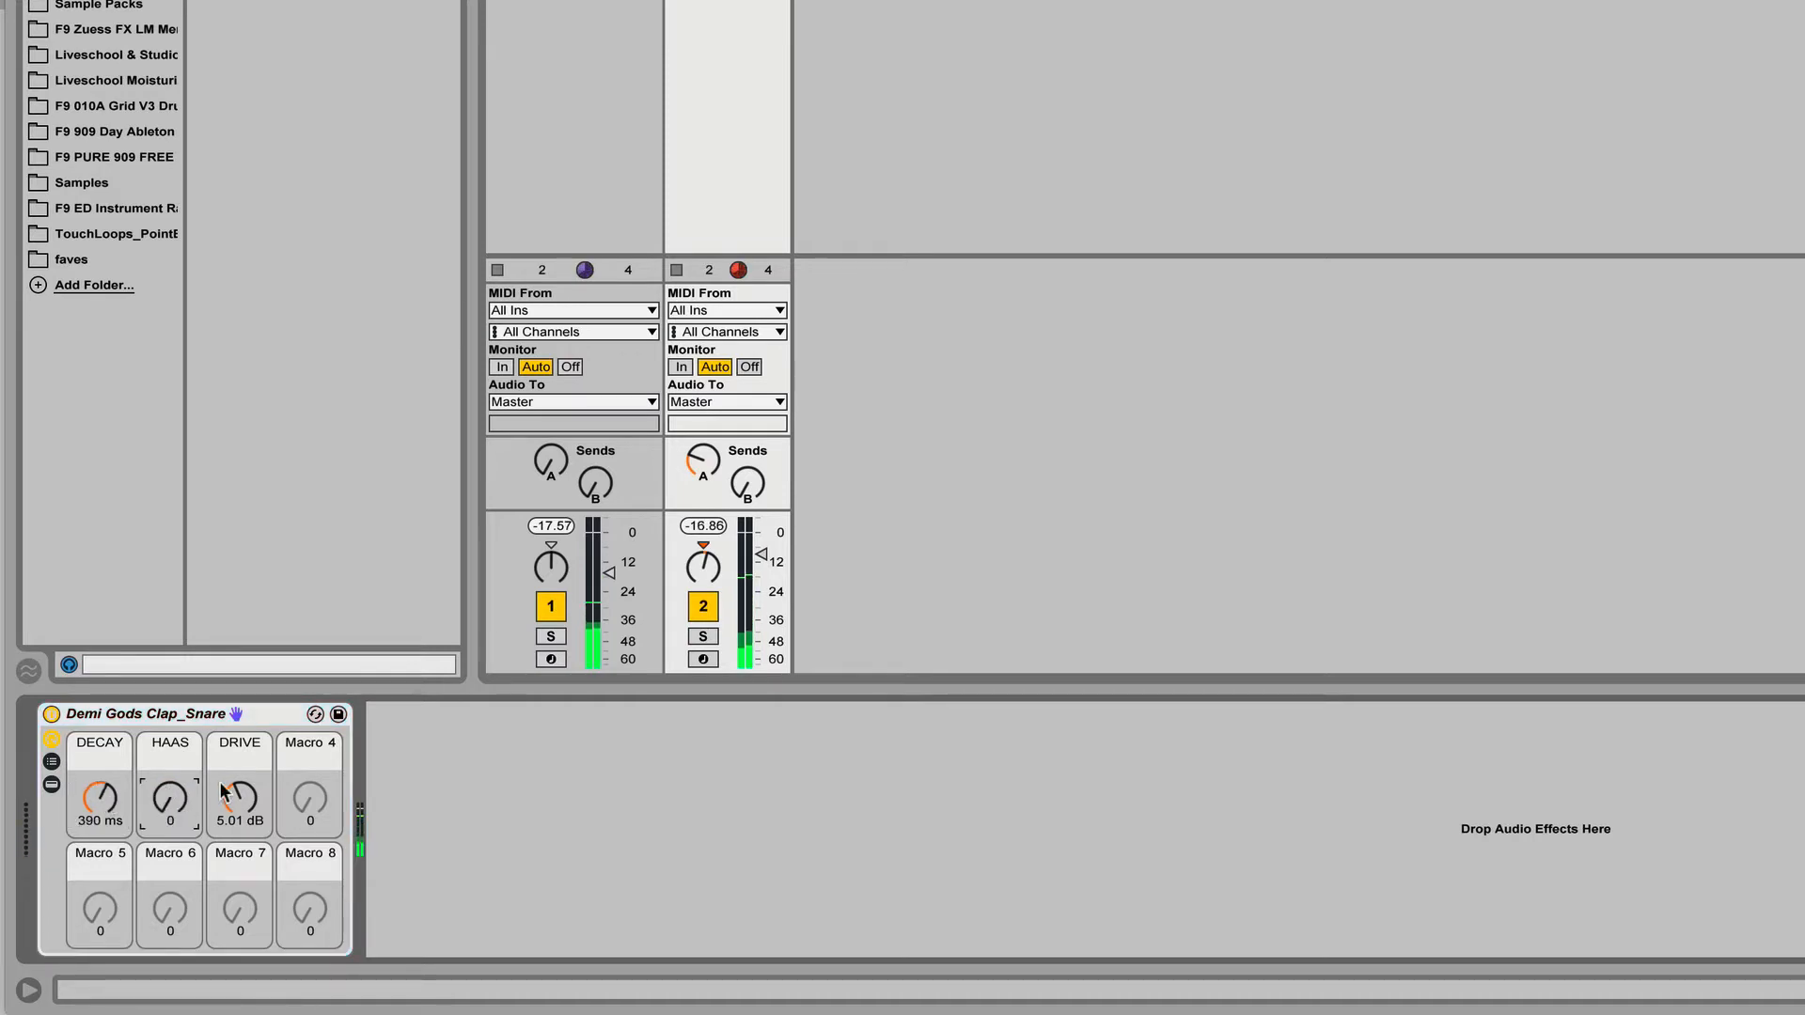
left_click_drag(240, 794, 241, 812)
left_click_drag(83, 792, 83, 835)
left_click_drag(171, 797, 170, 675)
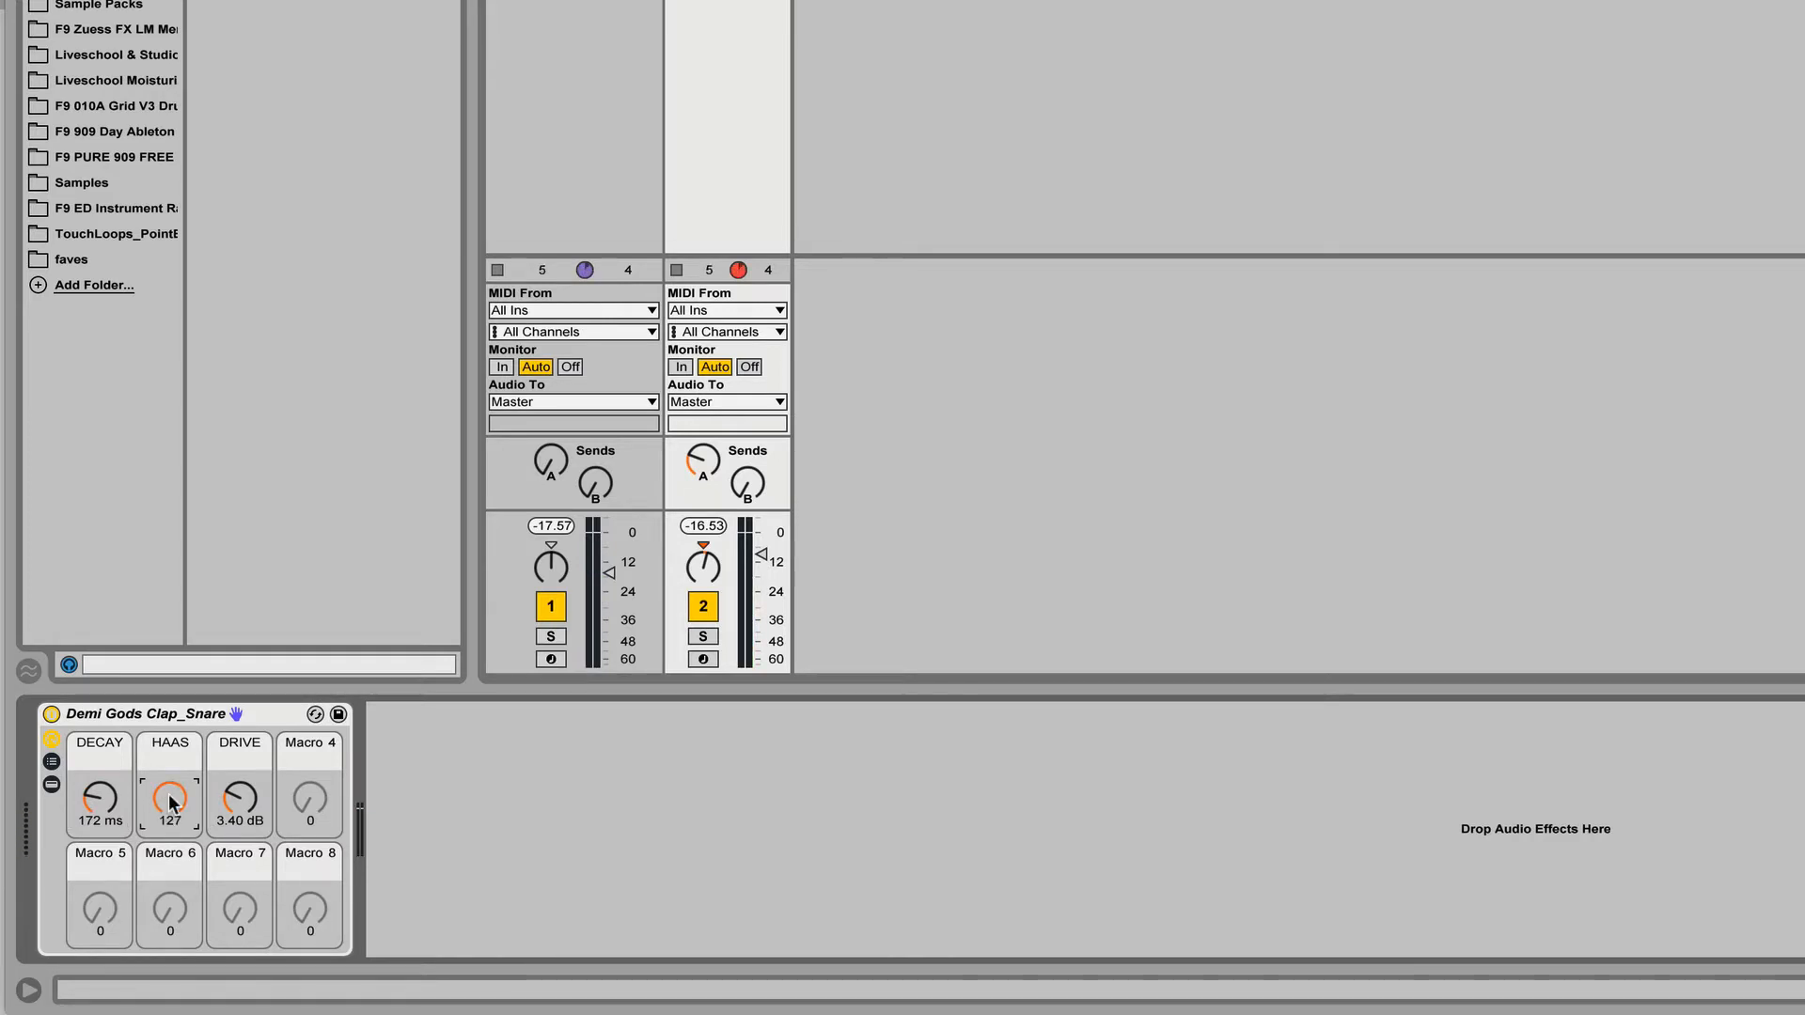
Create a new MIDI track with Operator and switch off its oscillators C and D
key("ctrl+shift+t")
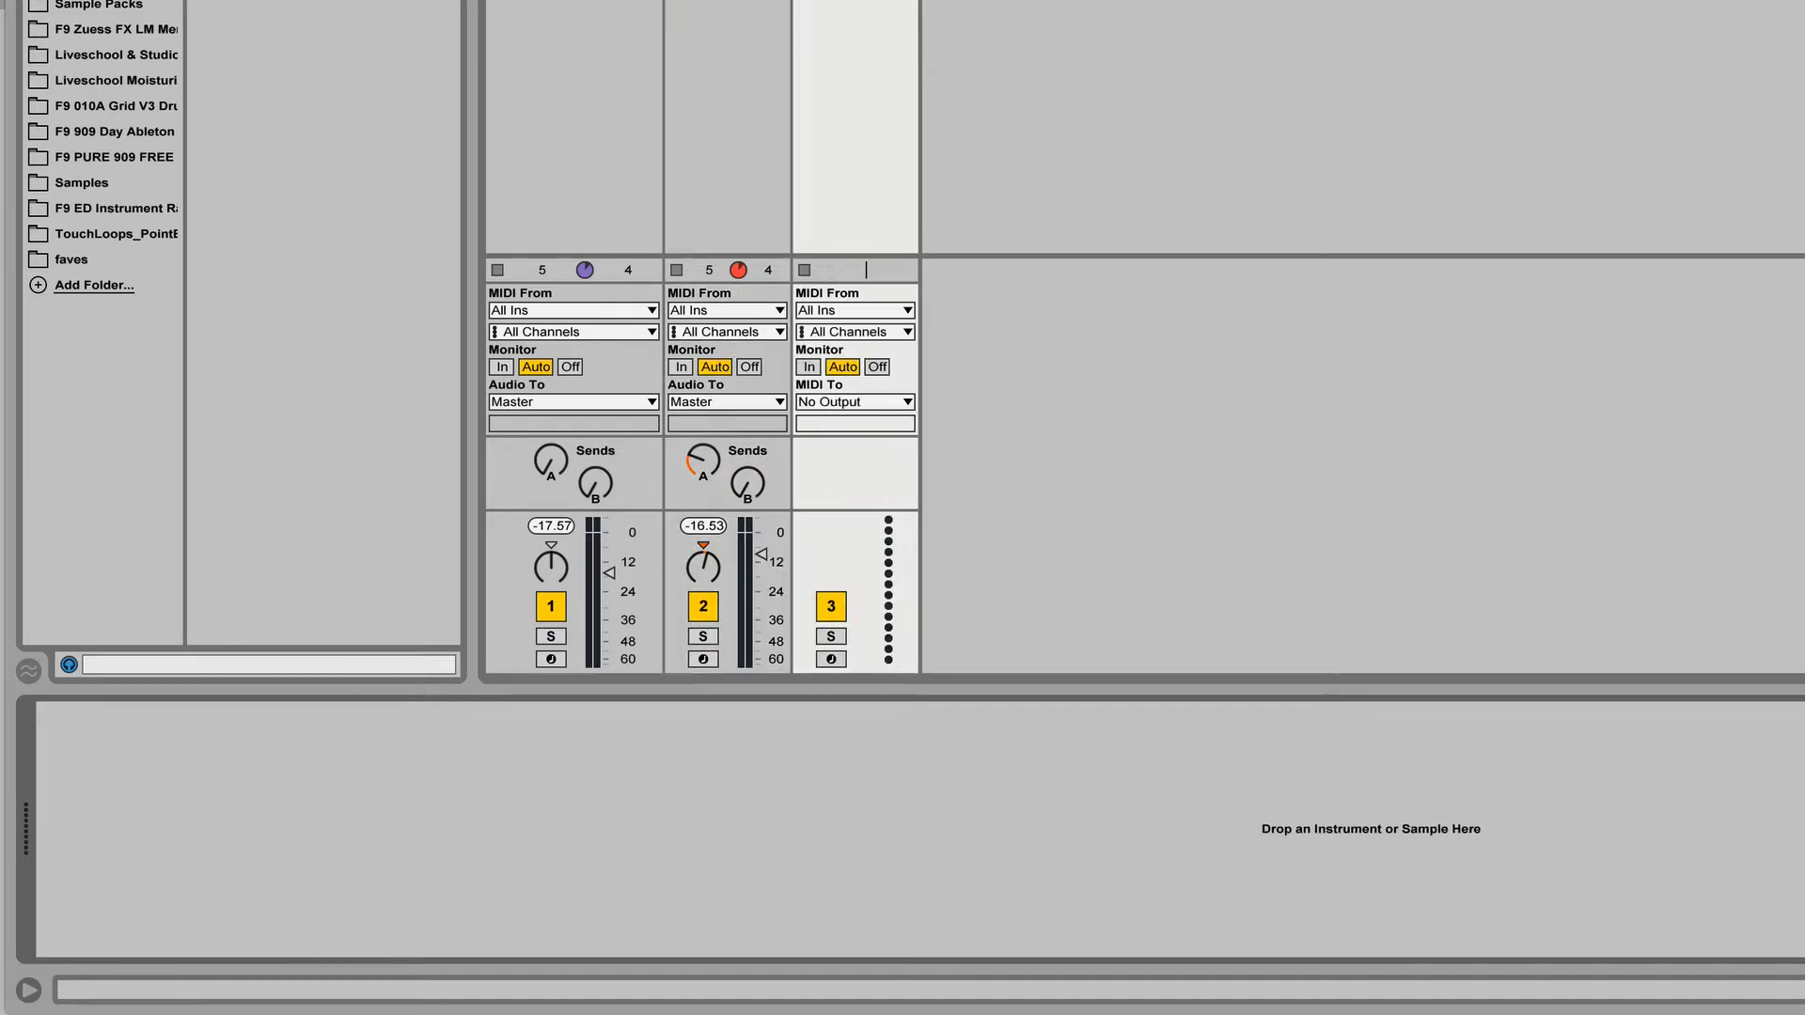
left_click_drag(253, 3, 689, 779)
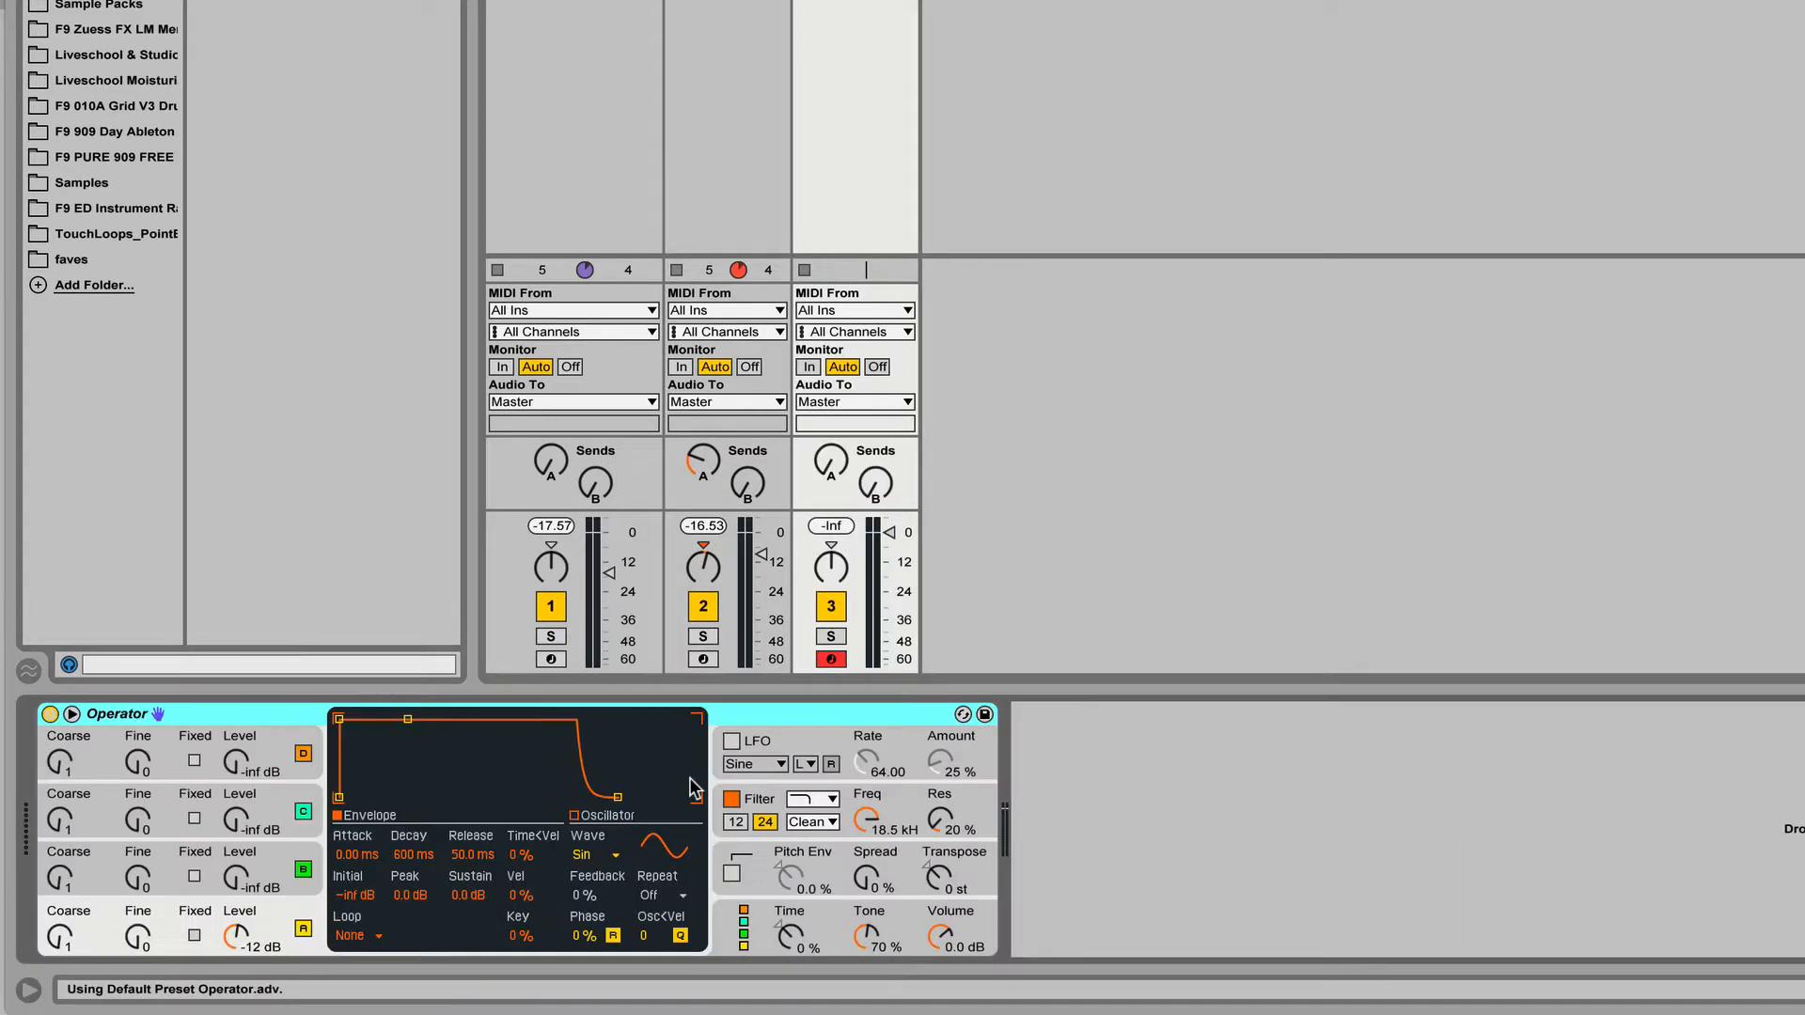
left_click(304, 812)
left_click(305, 754)
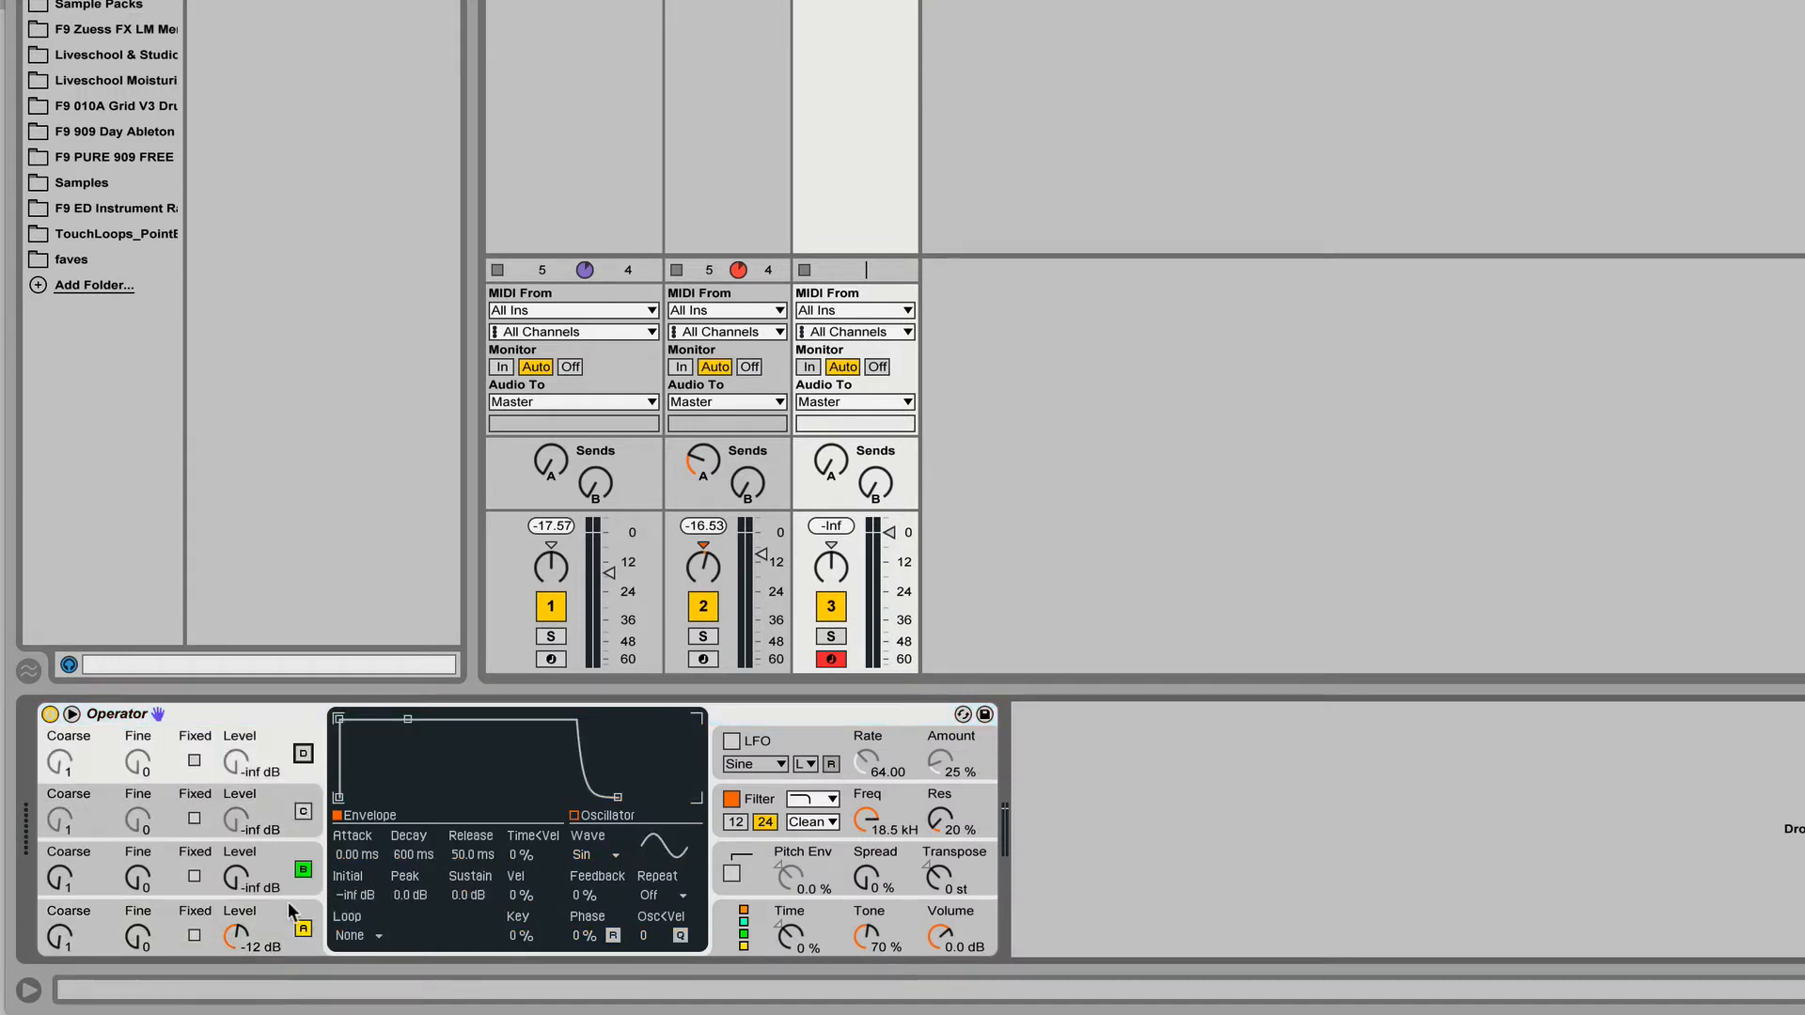
Set oscillator A's level to 0.0 dB and fix its frequency at 250 Hz with a multiplier of 0.01
left_click(272, 926)
left_click_drag(270, 920, 270, 837)
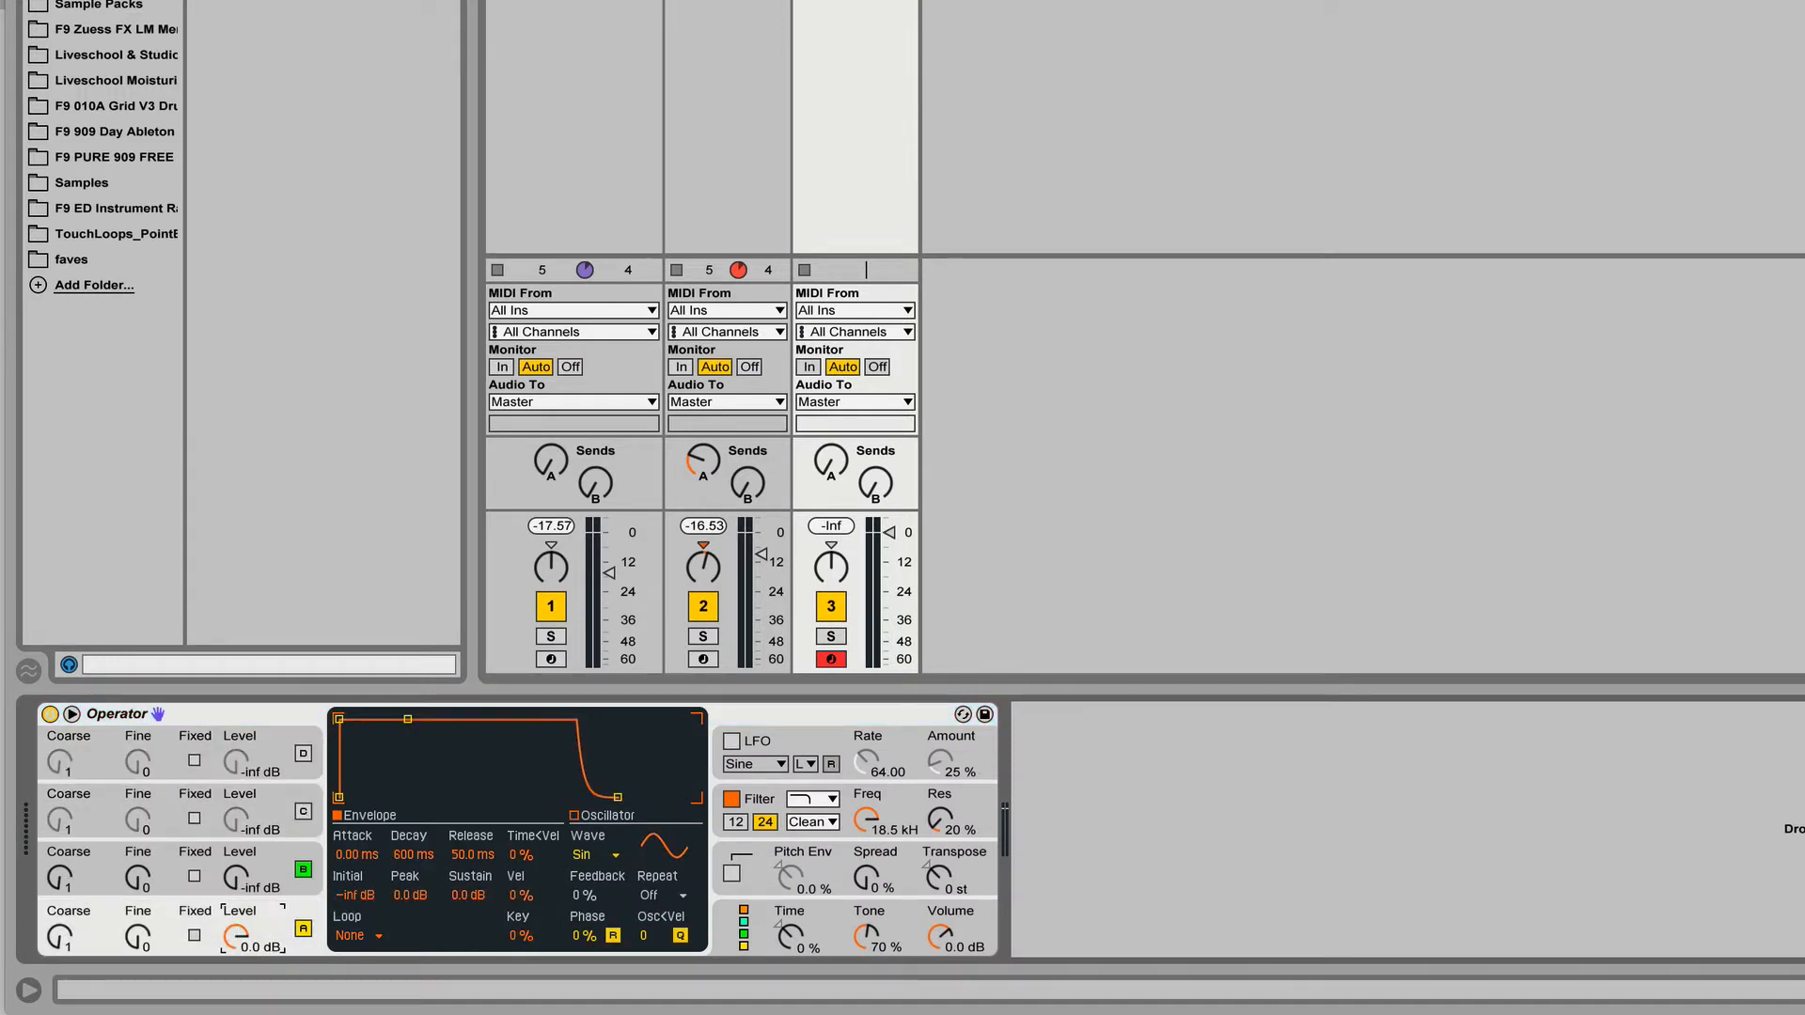
left_click(194, 934)
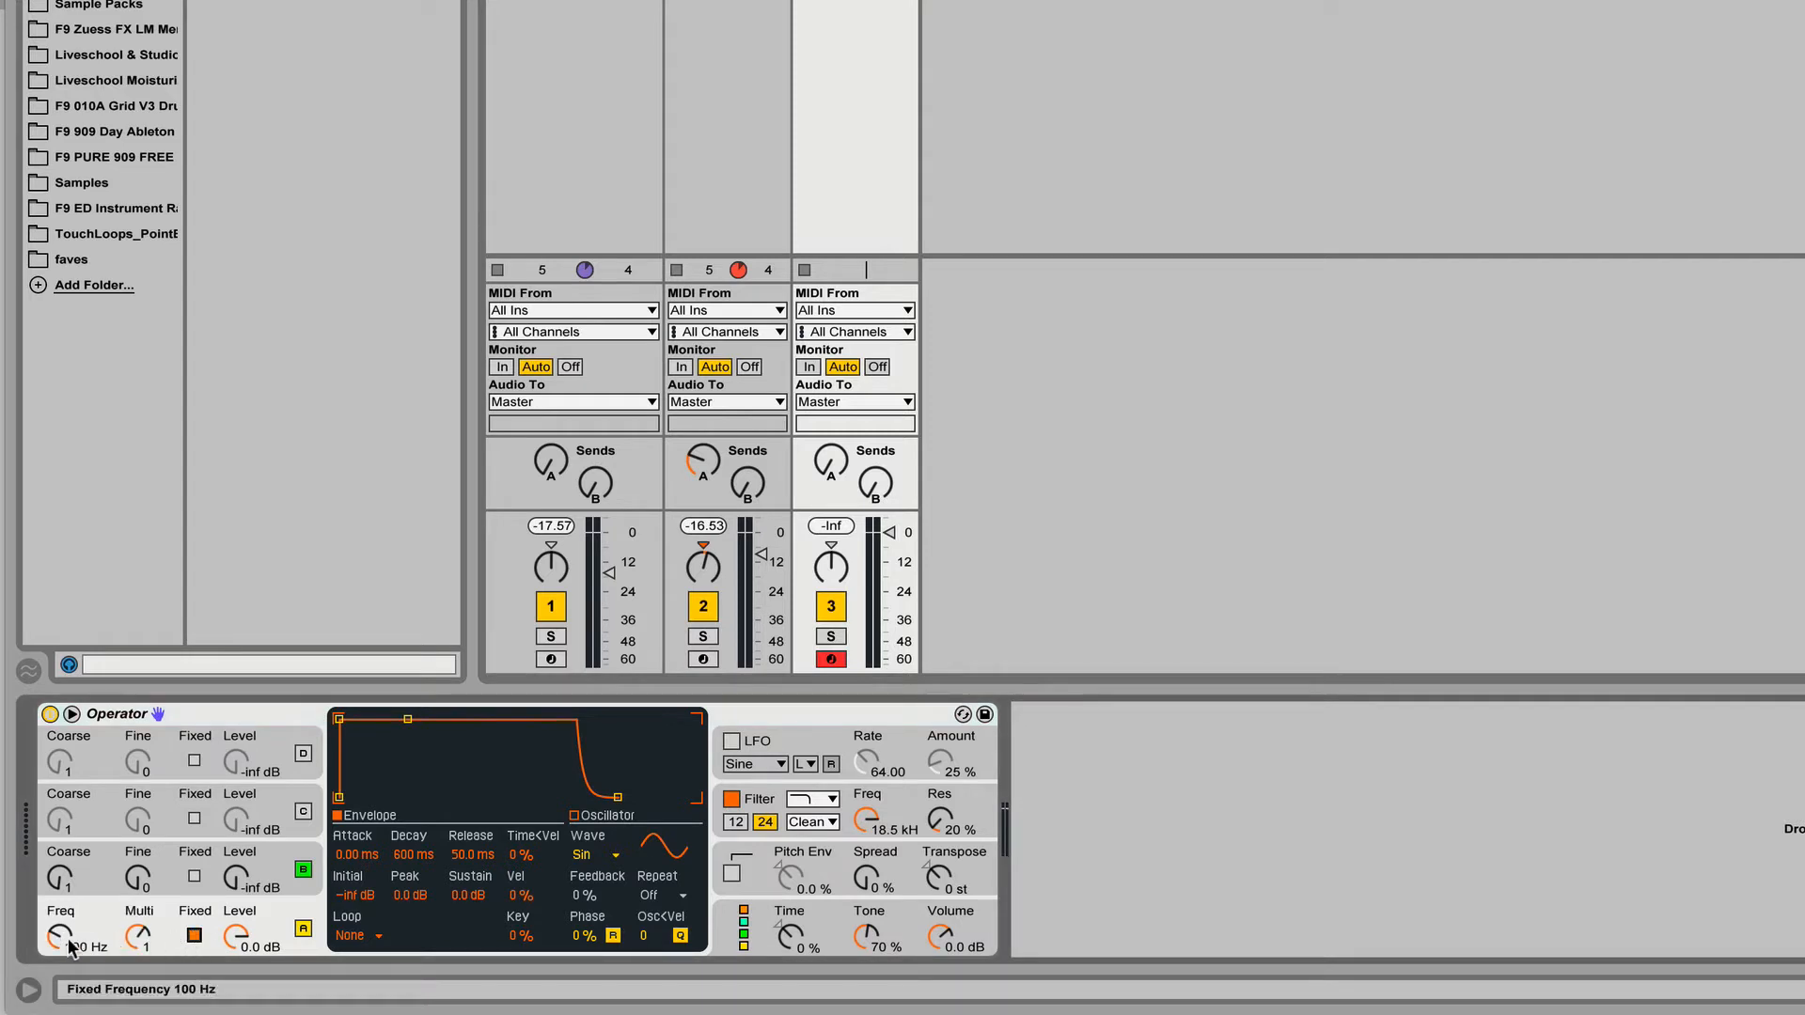
left_click(72, 946)
type("250")
key("Return")
left_click_drag(148, 948, 149, 986)
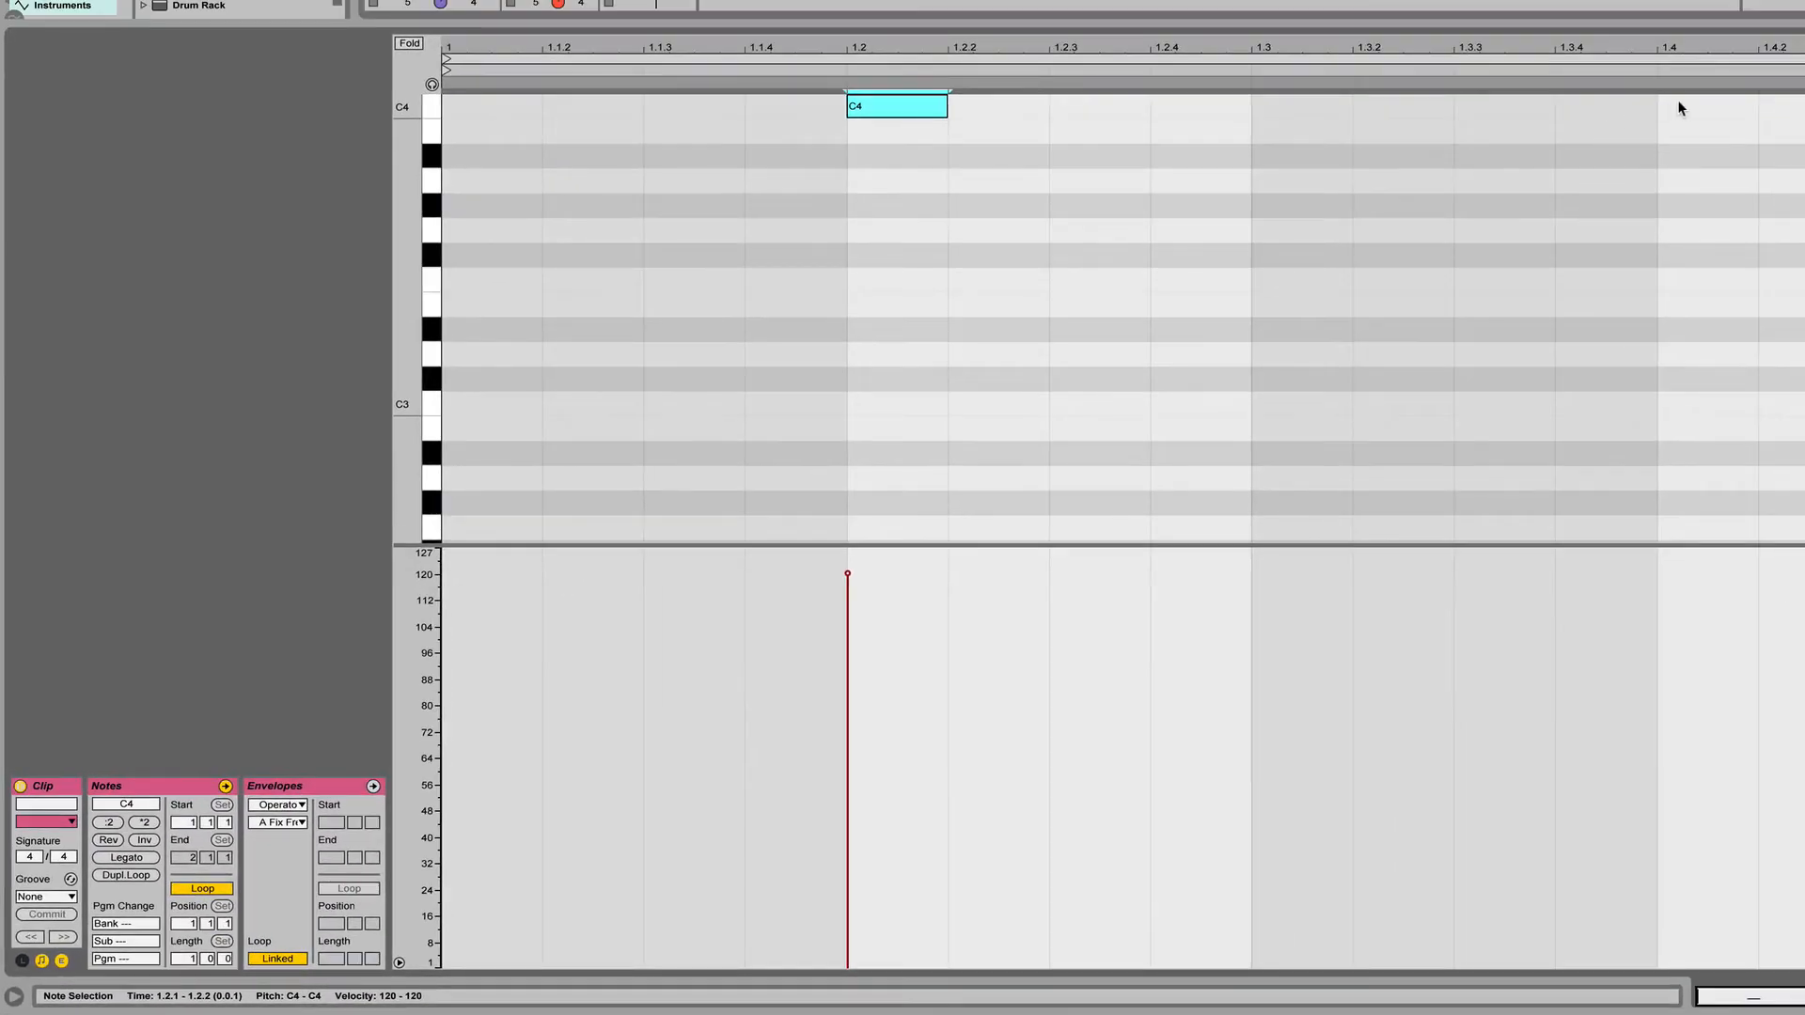
Add a C4 note on beat 1.4 of the new track's MIDI clip
double_click(1680, 107)
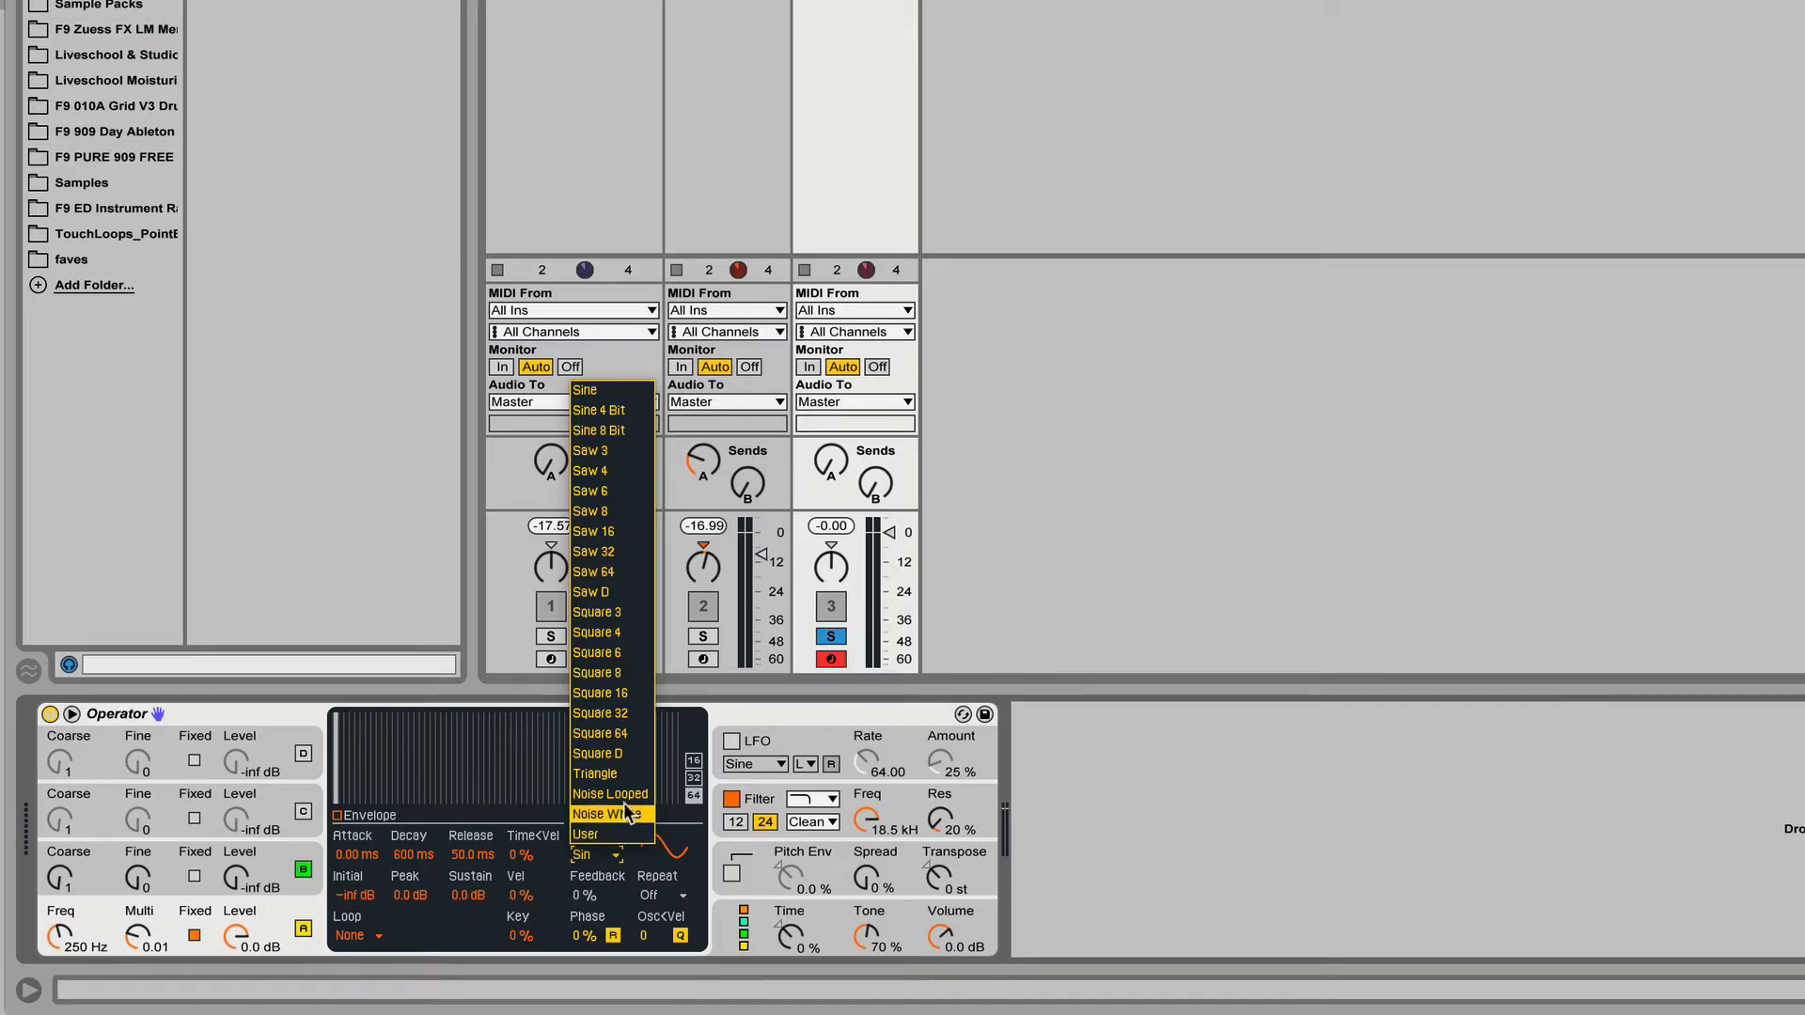
Set oscillator A to Noise Looped with an envelope of 0.16 ms attack, 200 ms decay and 500 ms release
left_click(630, 794)
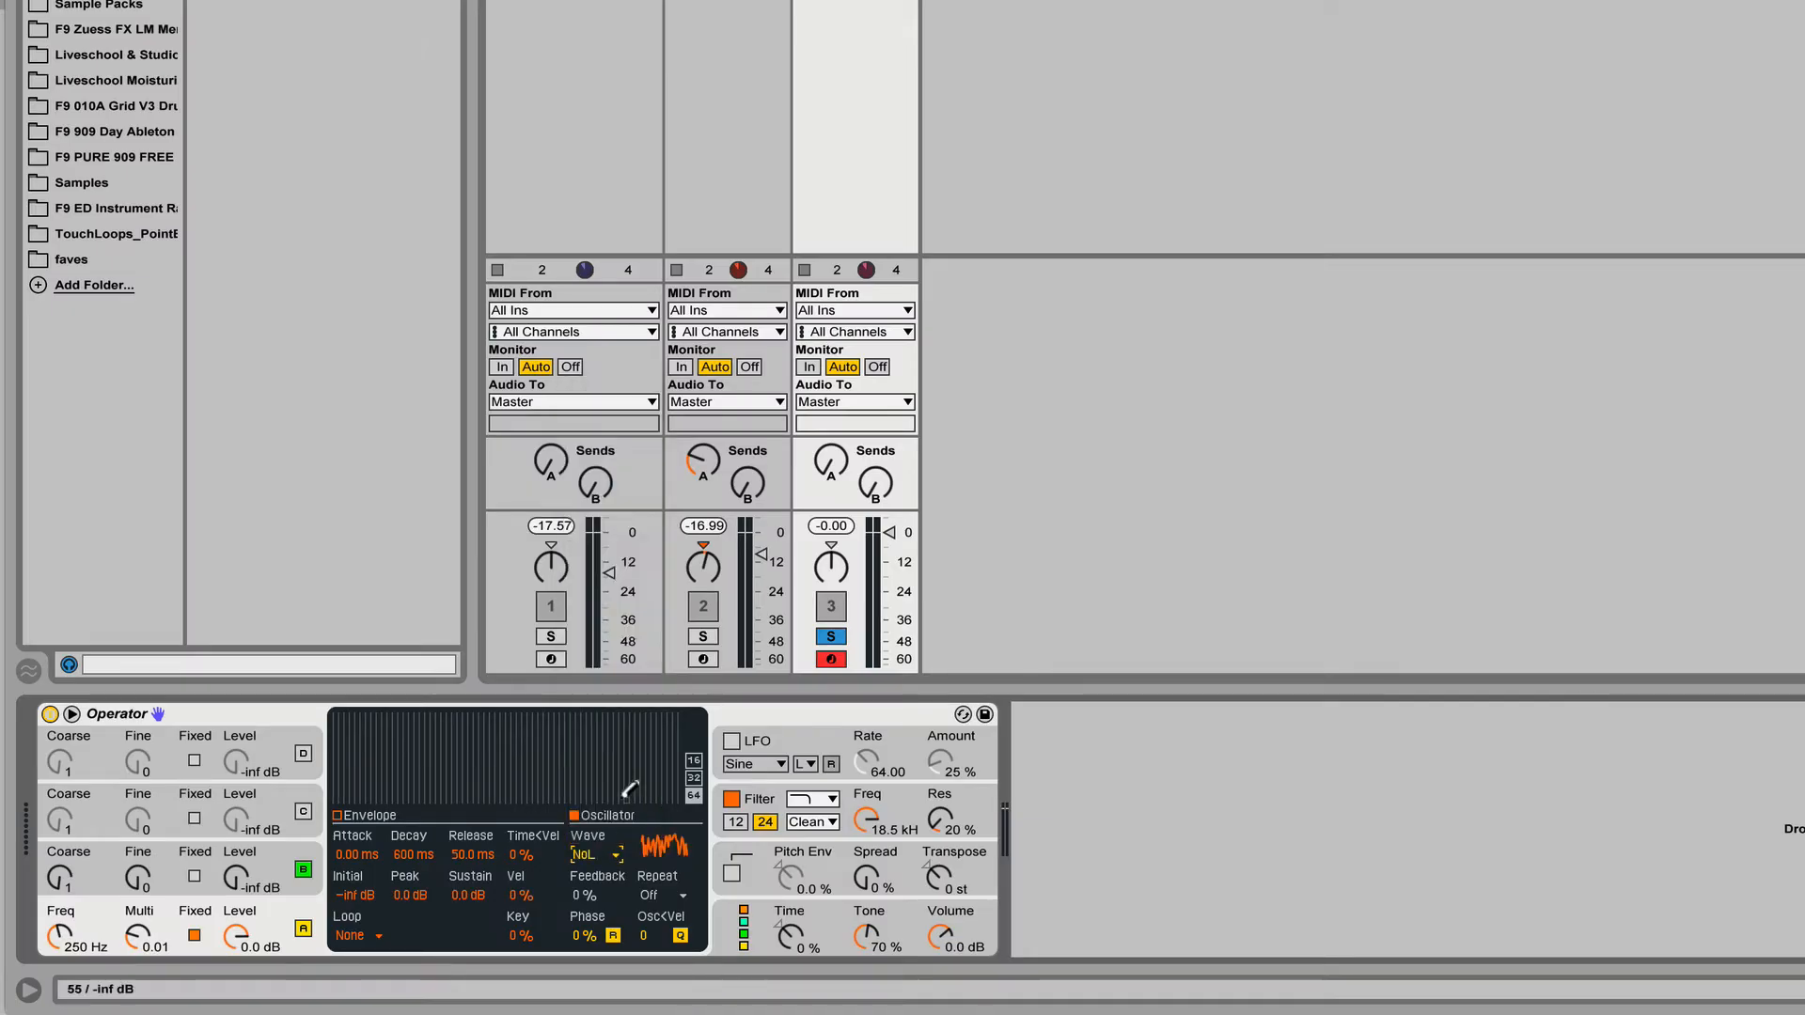
left_click(467, 855)
type("5")
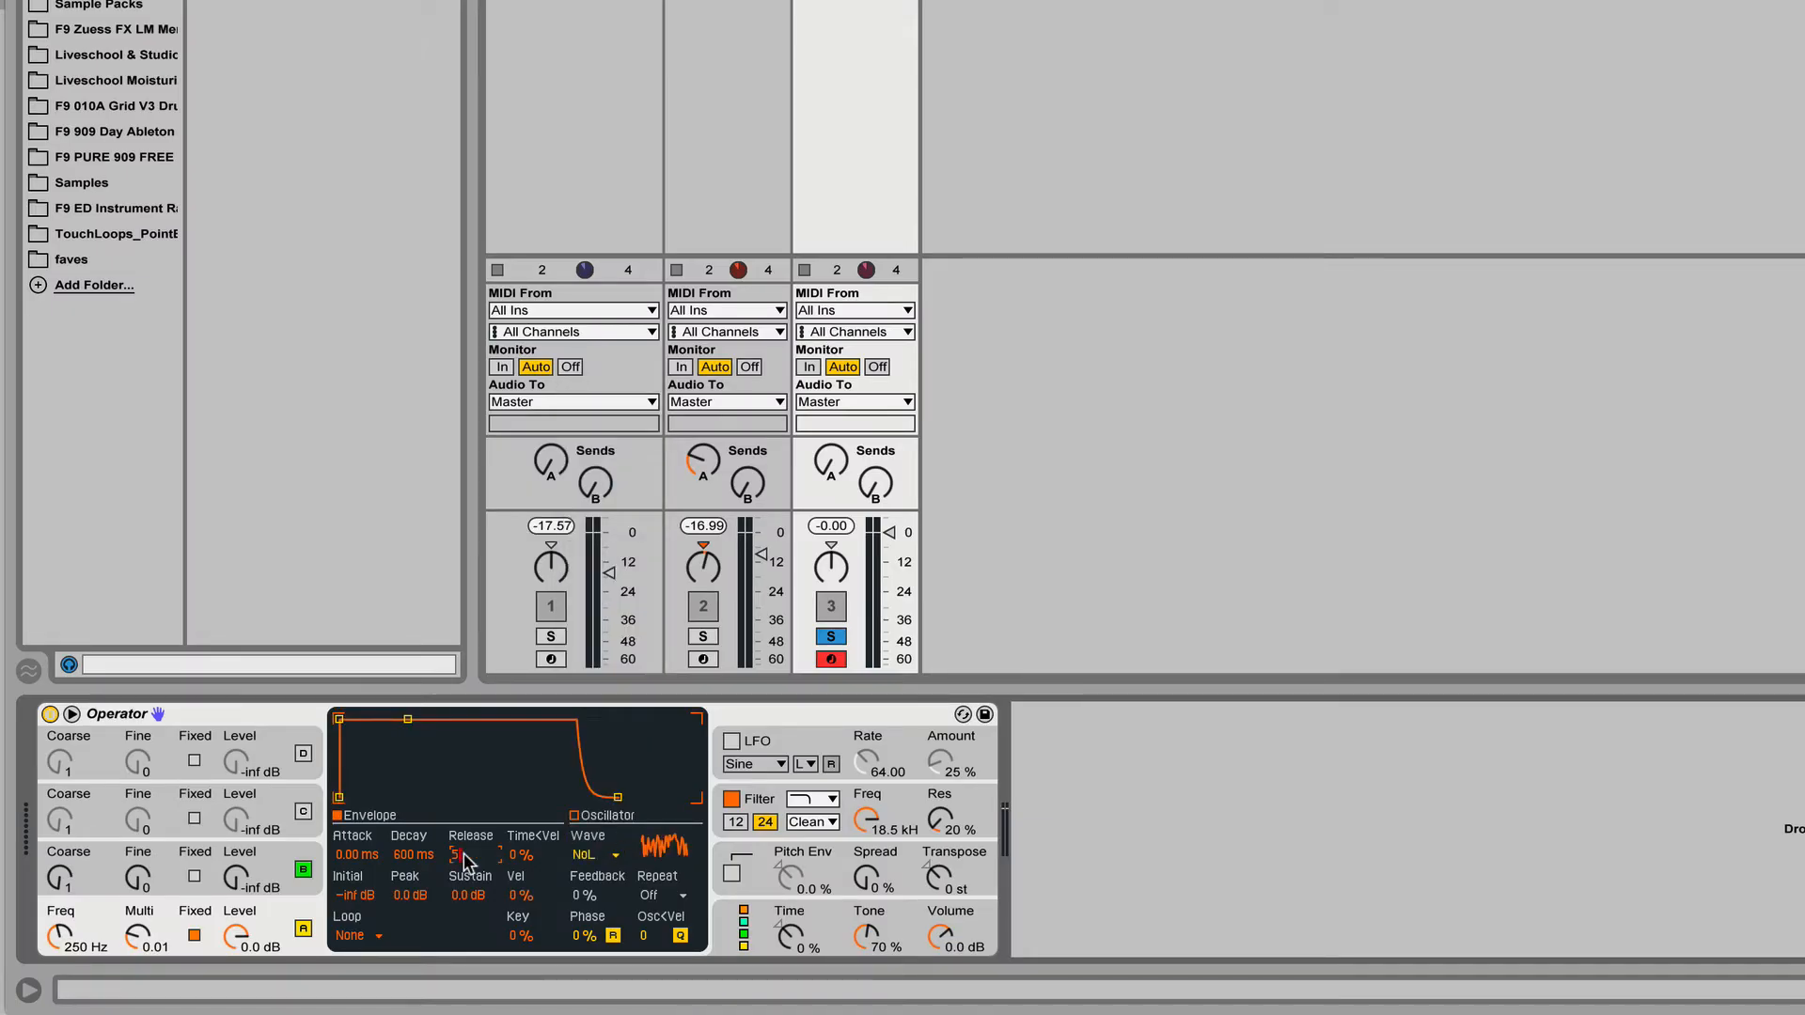
type("00")
key("Return")
left_click_drag(357, 855, 357, 832)
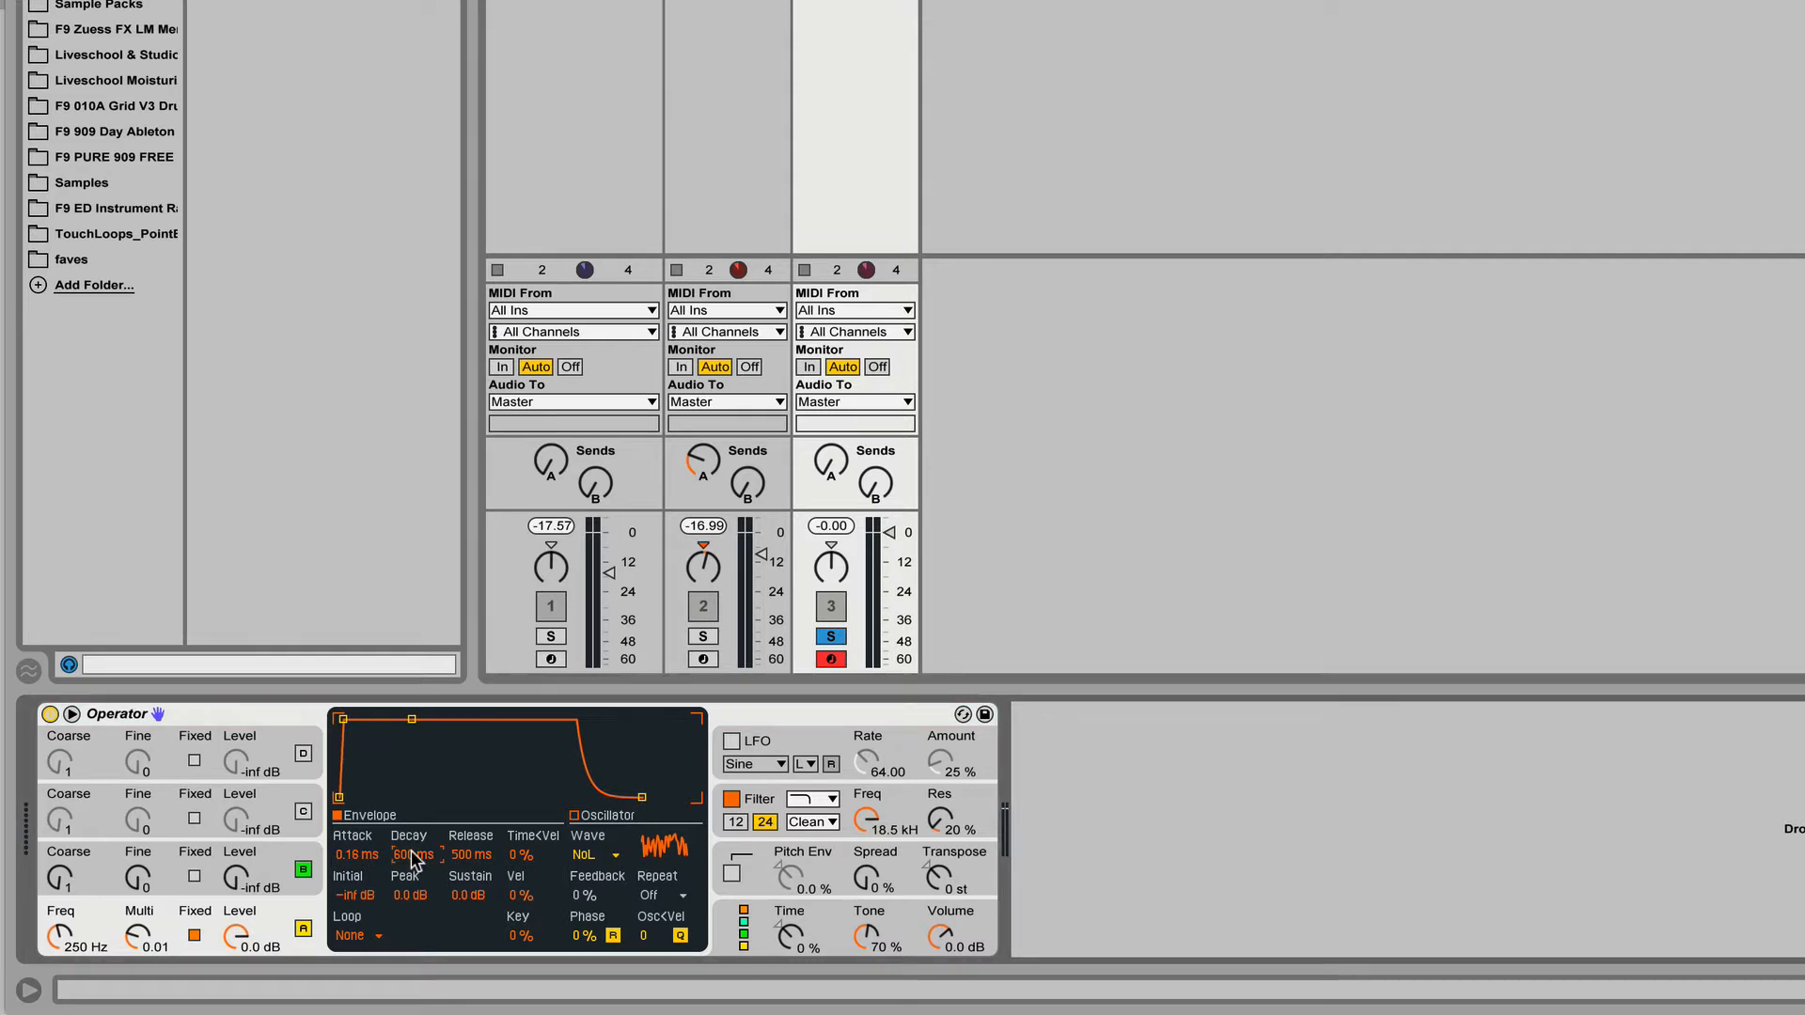
type("200")
key("Return")
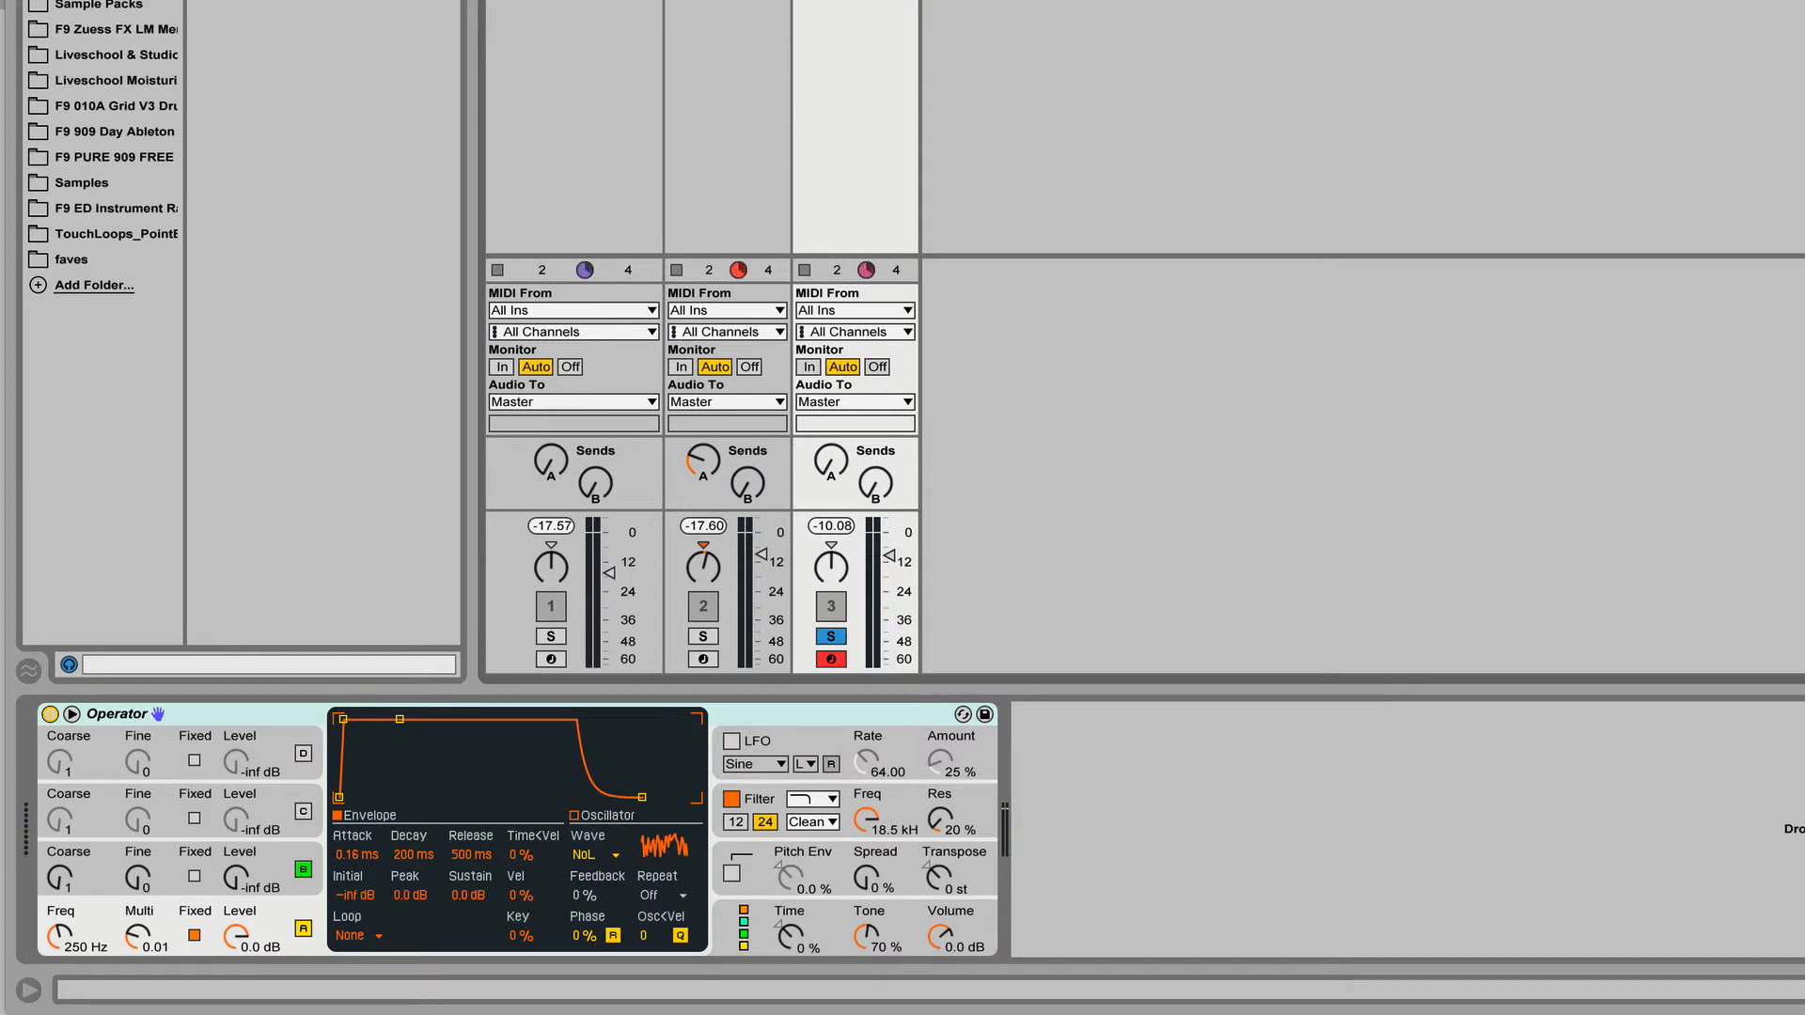
During playback, set the 12 dB PRD filter's frequency to 3.27 kHz and oscillator A's sustain to -inf dB
key("space")
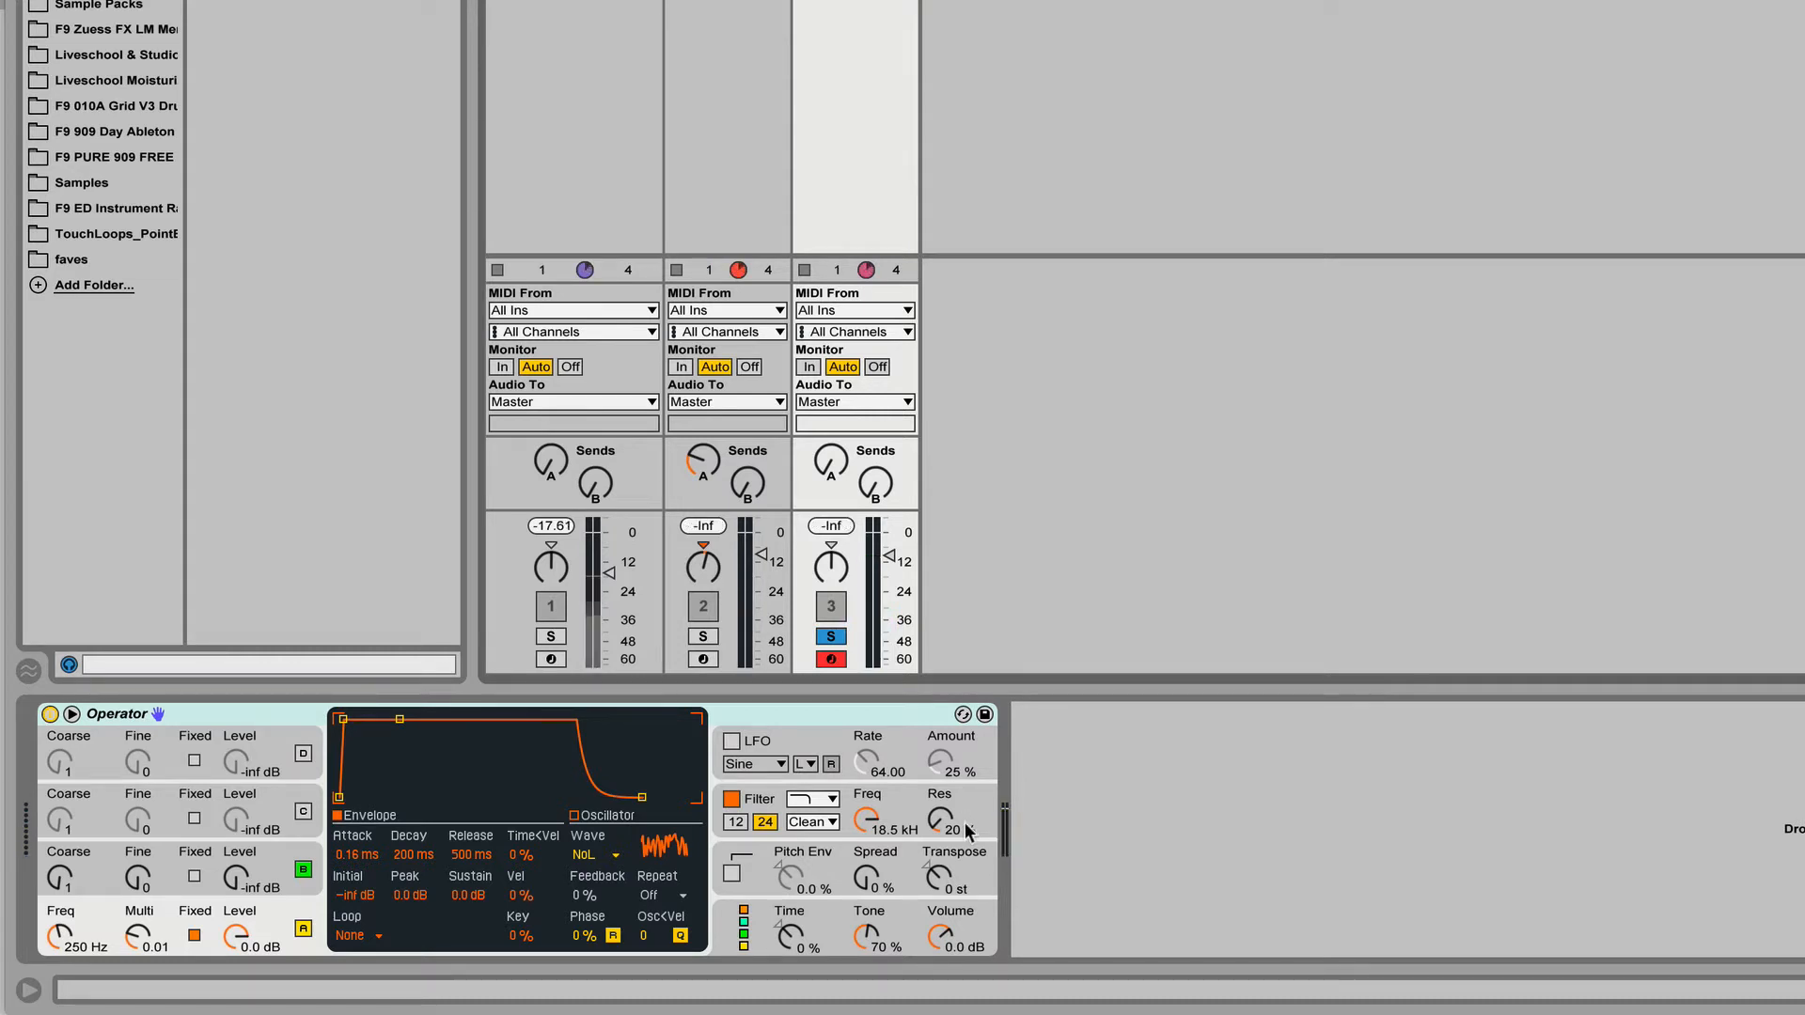
left_click_drag(870, 820, 869, 892)
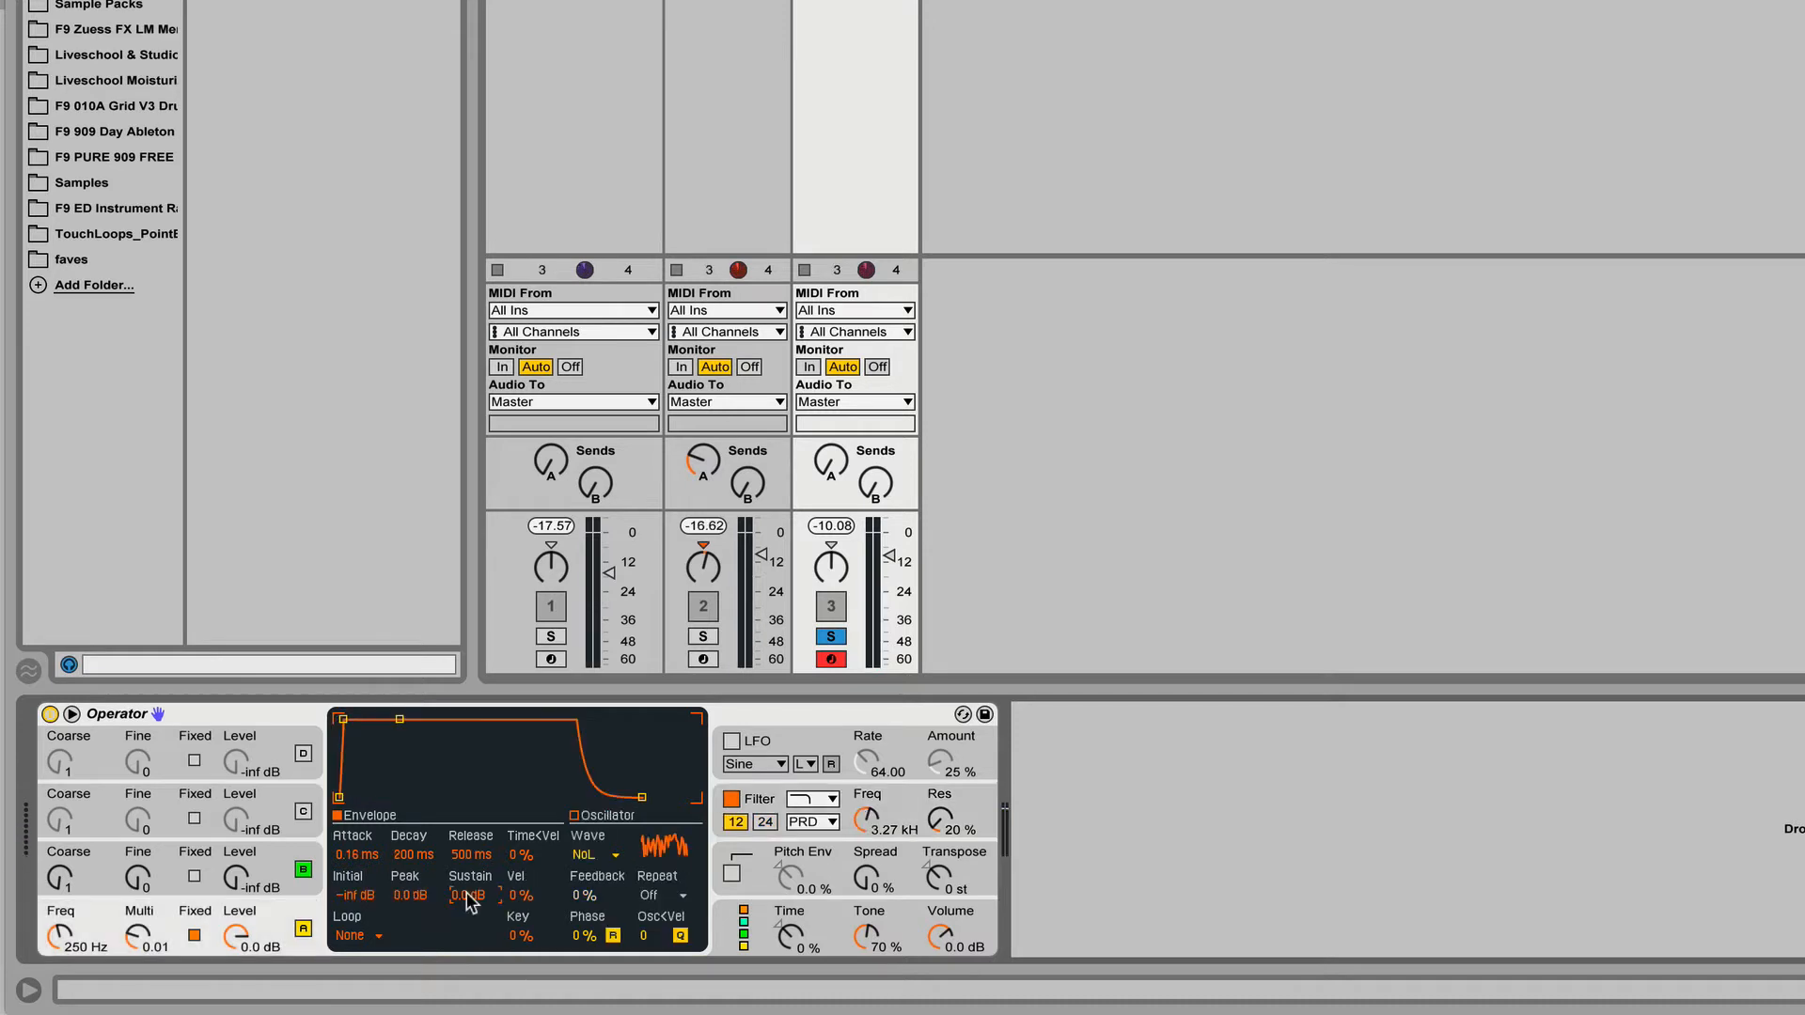
left_click_drag(467, 894, 467, 949)
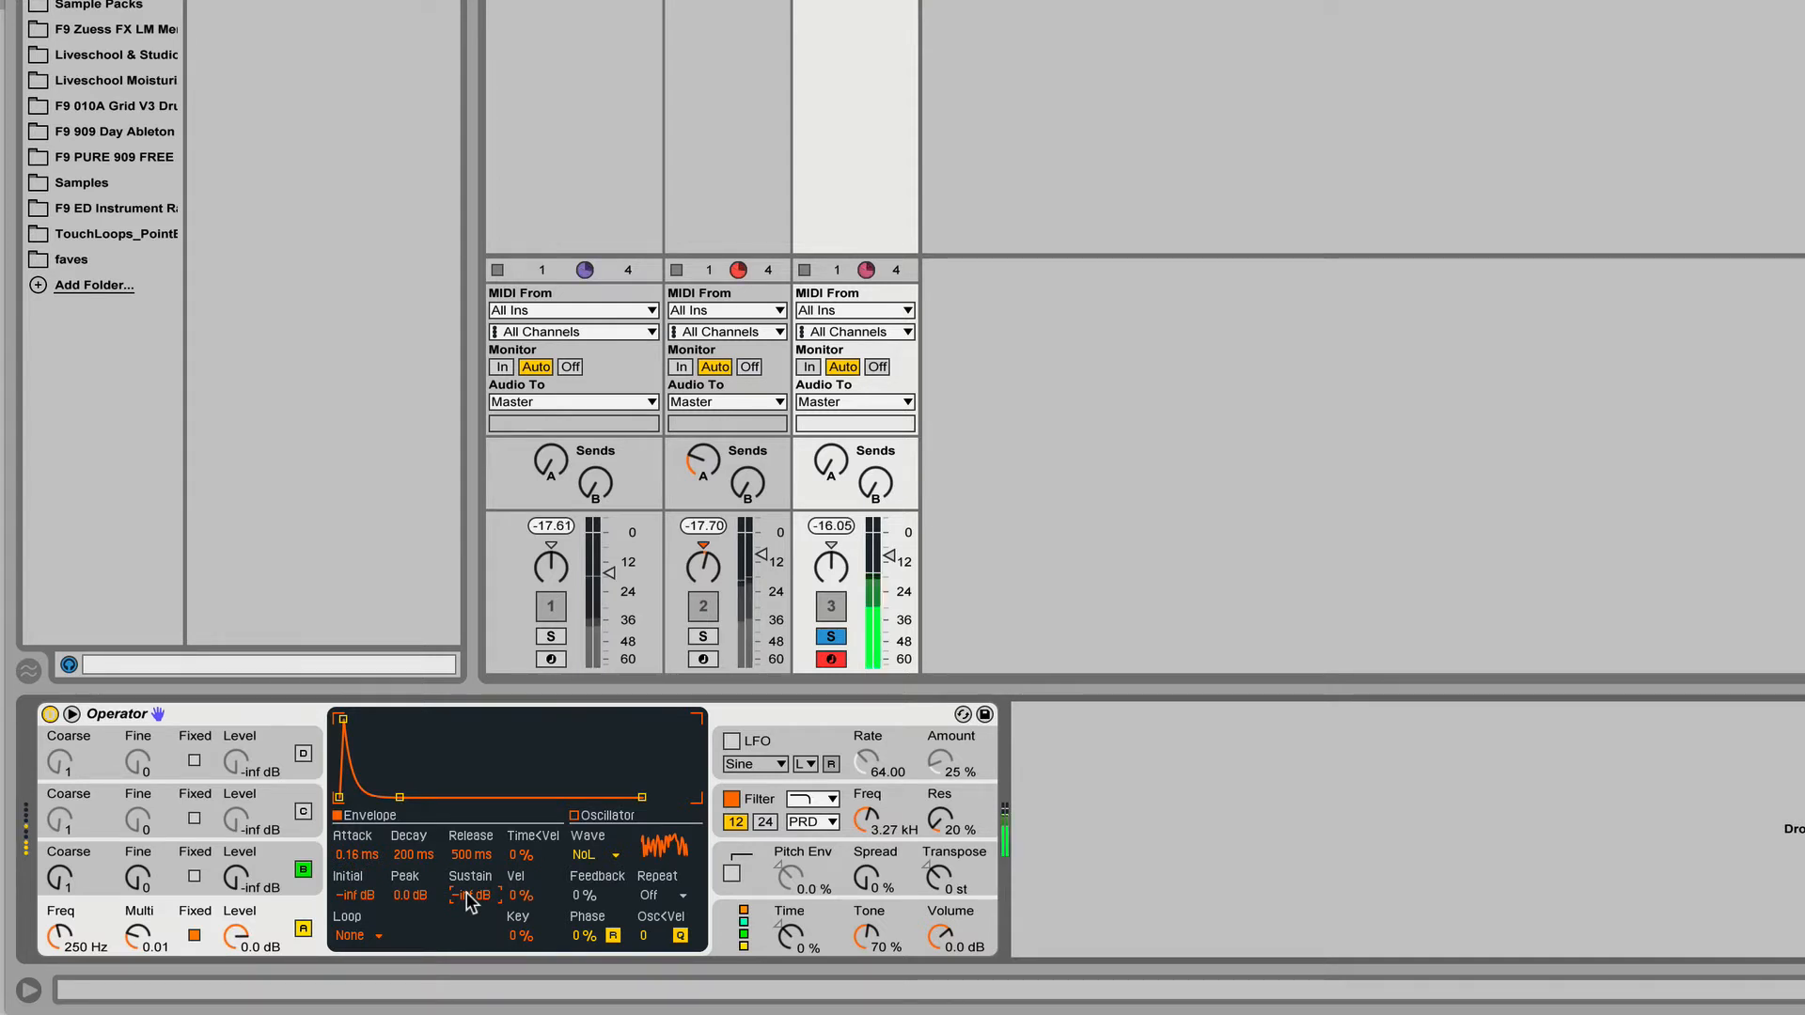
Raise oscillator B's level to 0.0 dB and set its waveform to Noise White
left_click(274, 861)
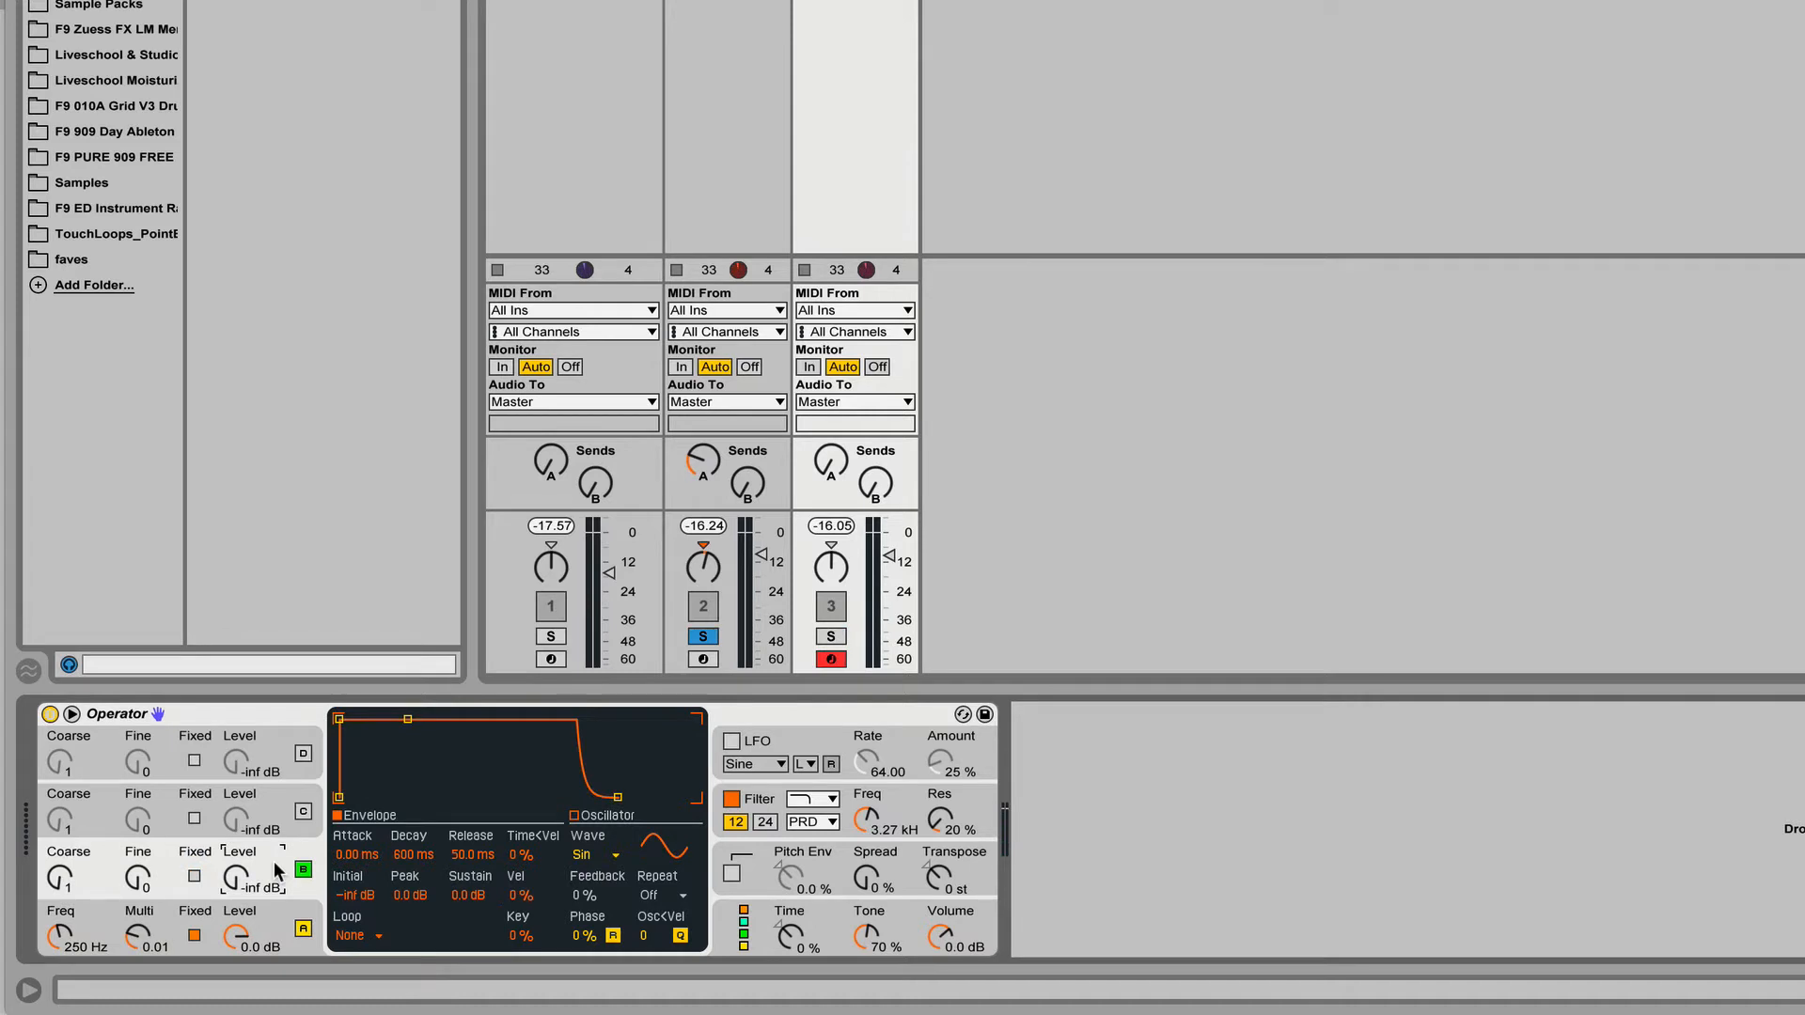
left_click_drag(237, 879, 237, 785)
left_click(594, 855)
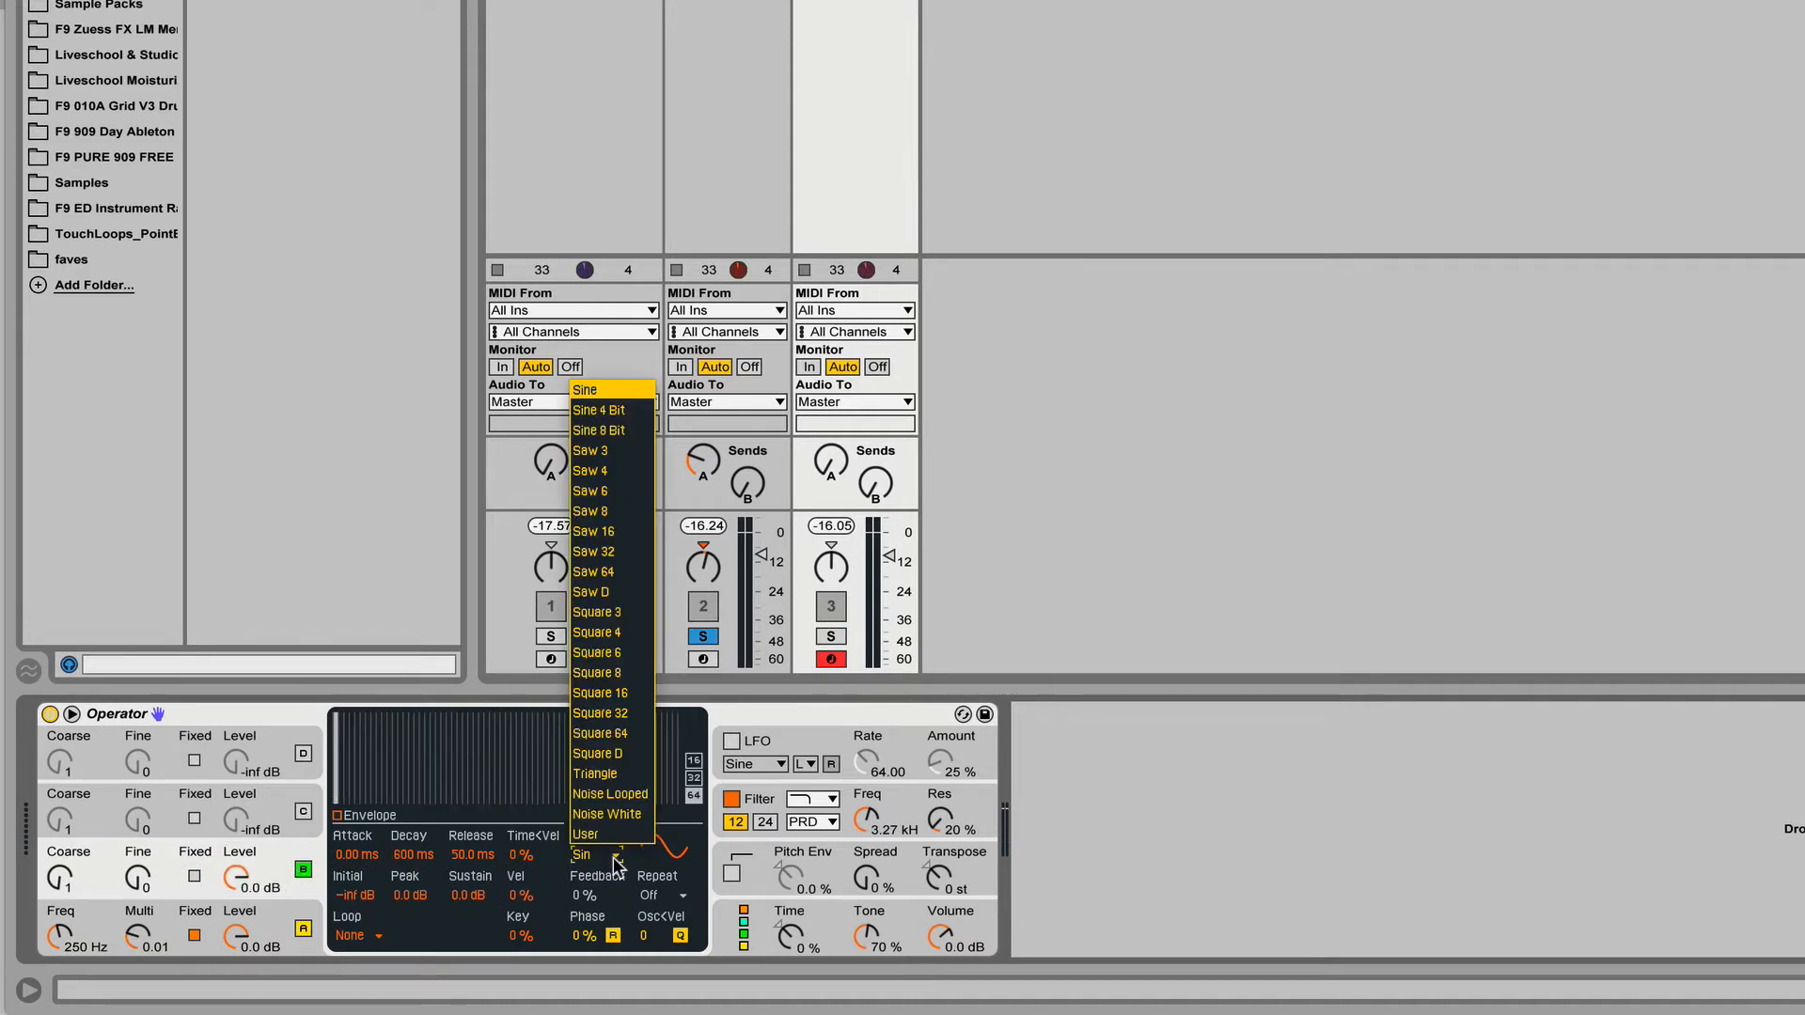
left_click(630, 803)
Set oscillator B's envelope to 400 ms attack, 1 ms decay and 30 ms release
type("400")
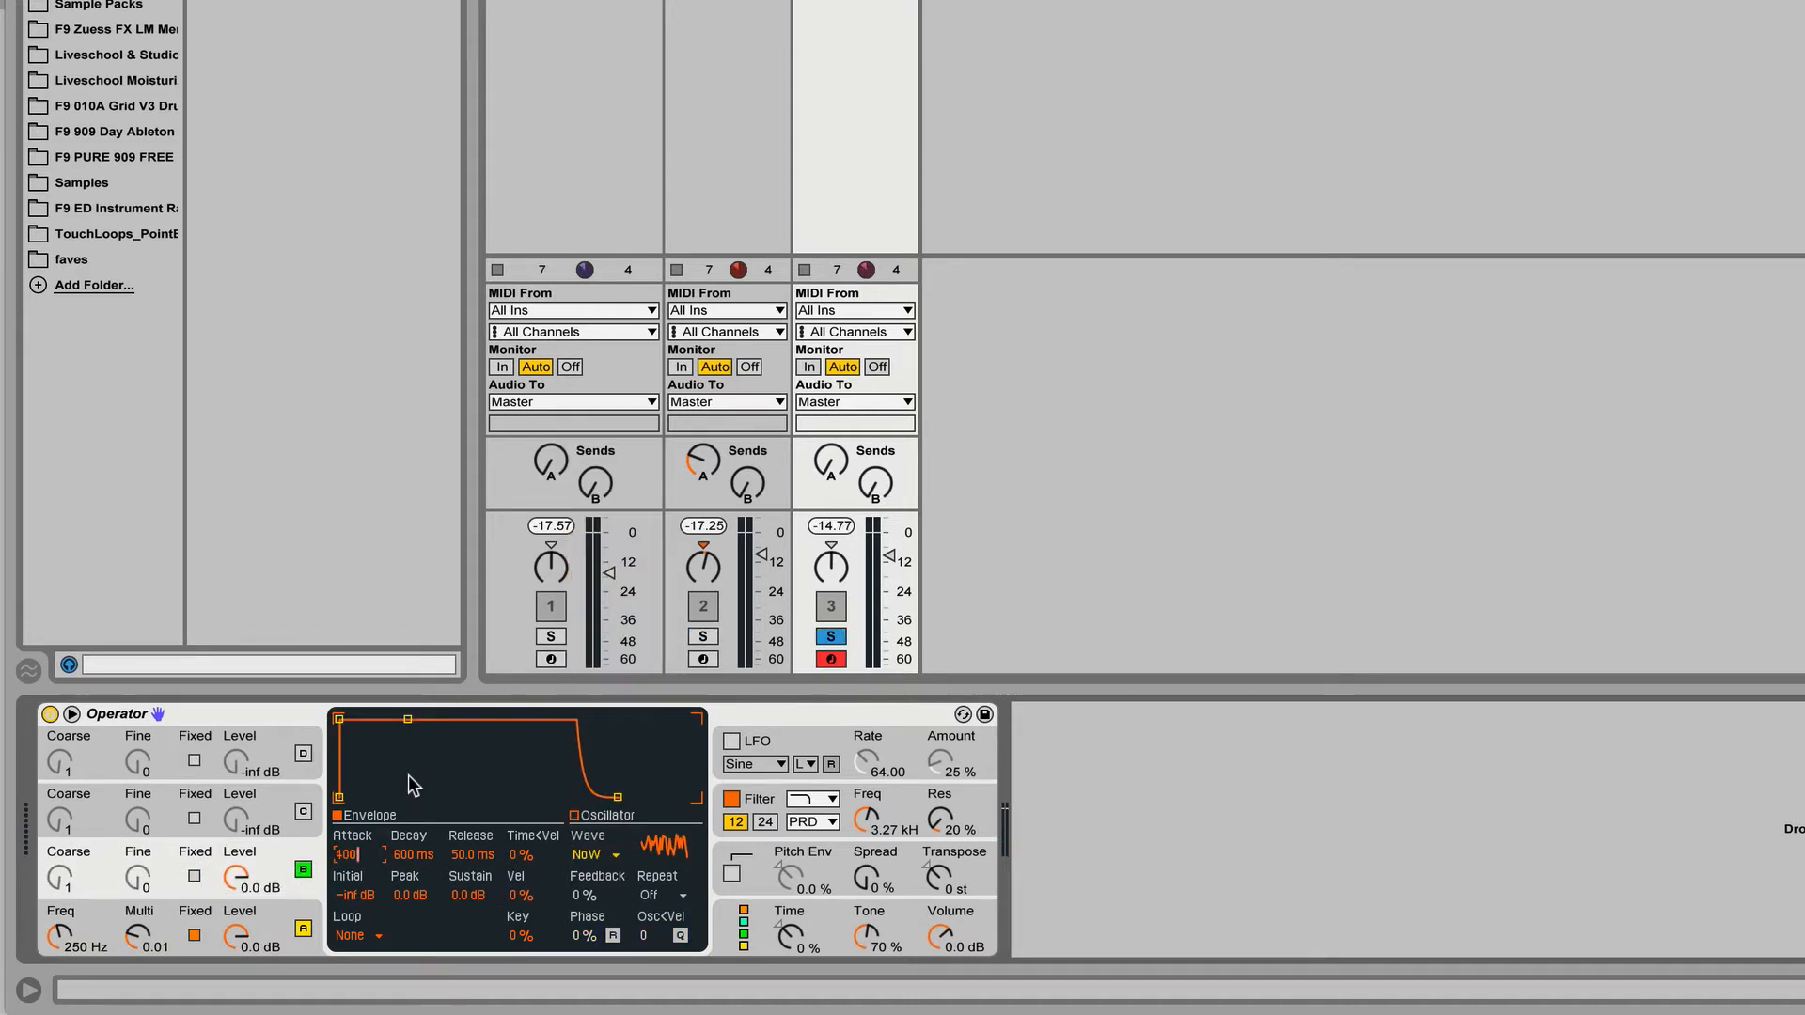
key("Return")
type("1")
key("Return")
left_click(474, 856)
type("30")
key("Return")
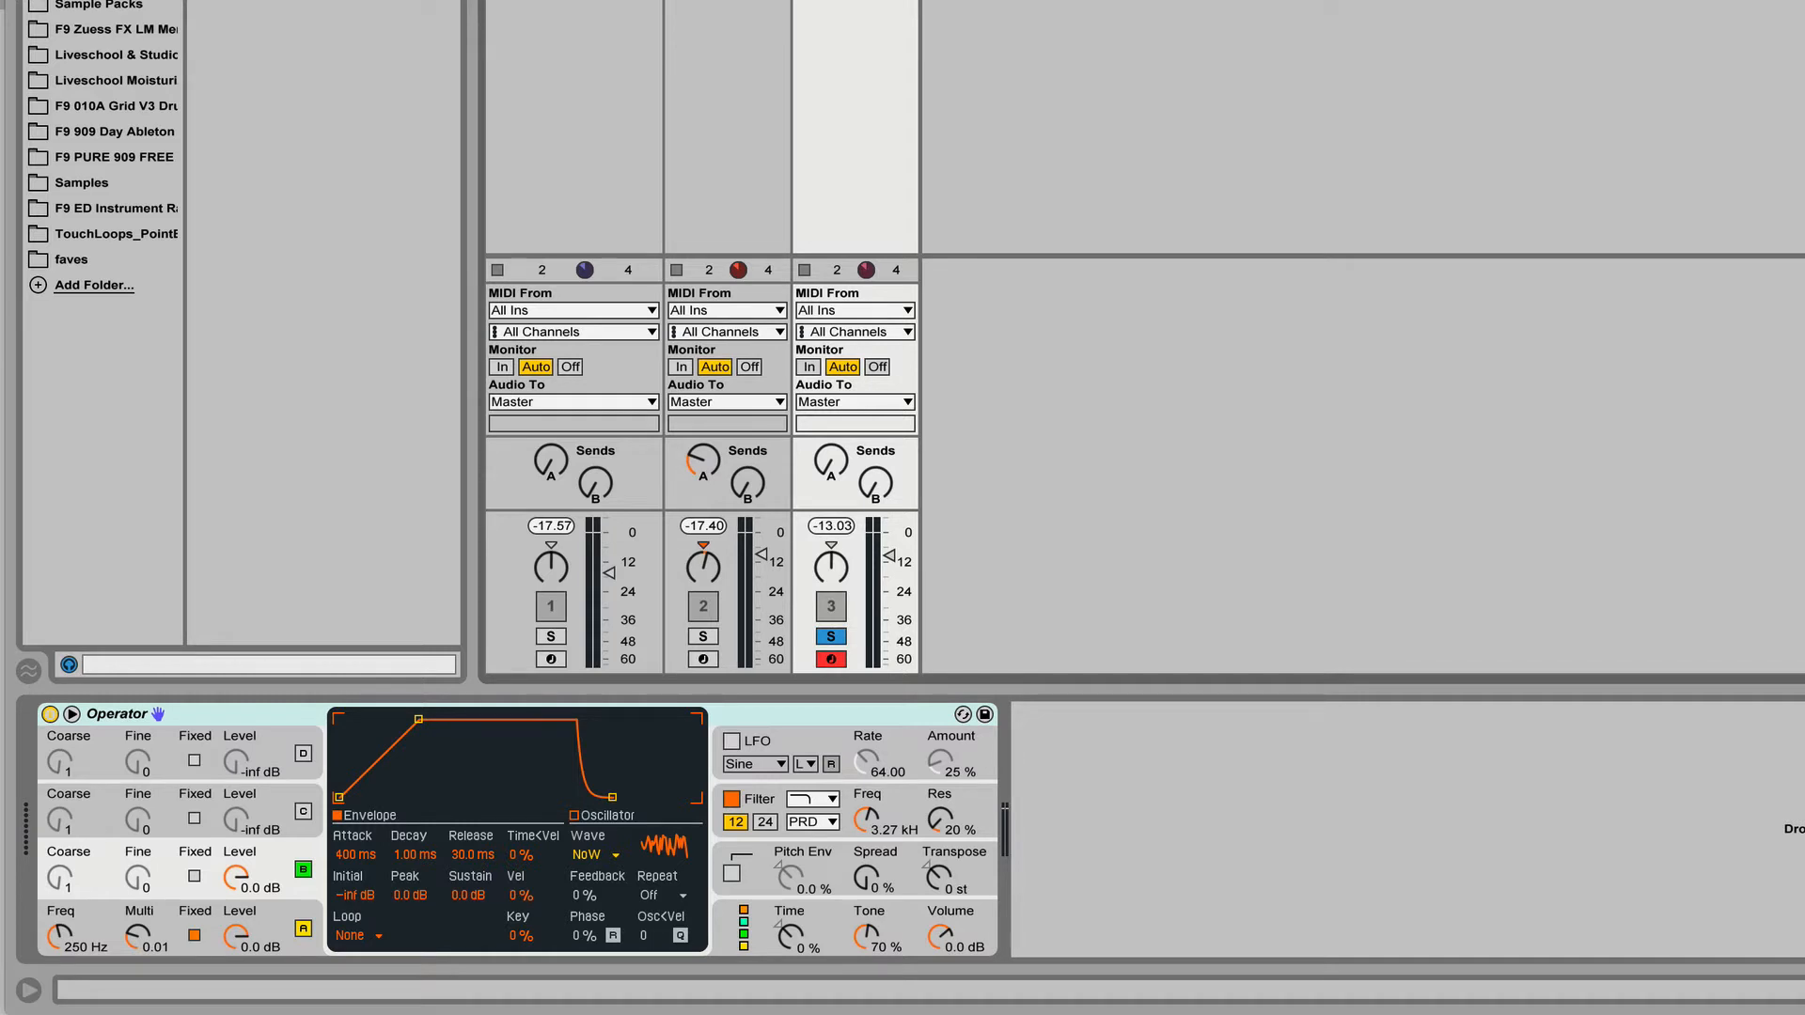
Add a Saturator after Operator and group both devices into an Instrument Rack with its macro controls shown
left_click(94, 0)
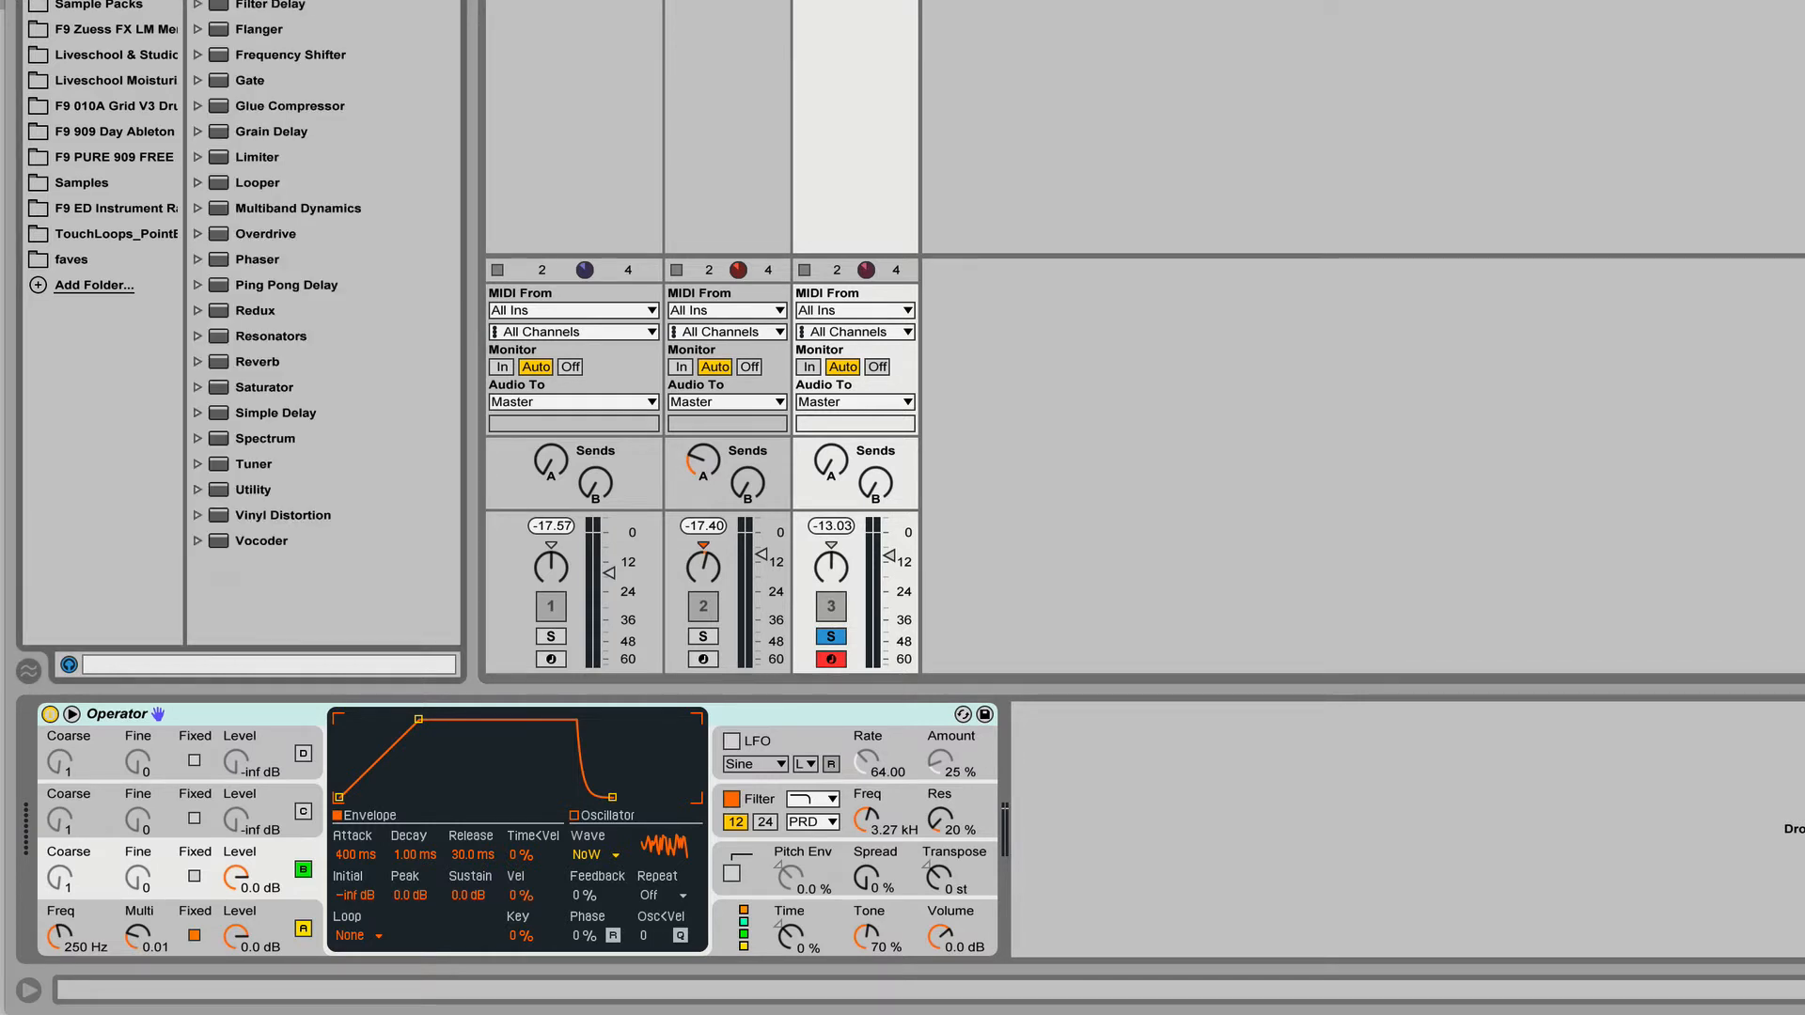
left_click_drag(235, 388, 791, 708)
left_click(1115, 728, "shift")
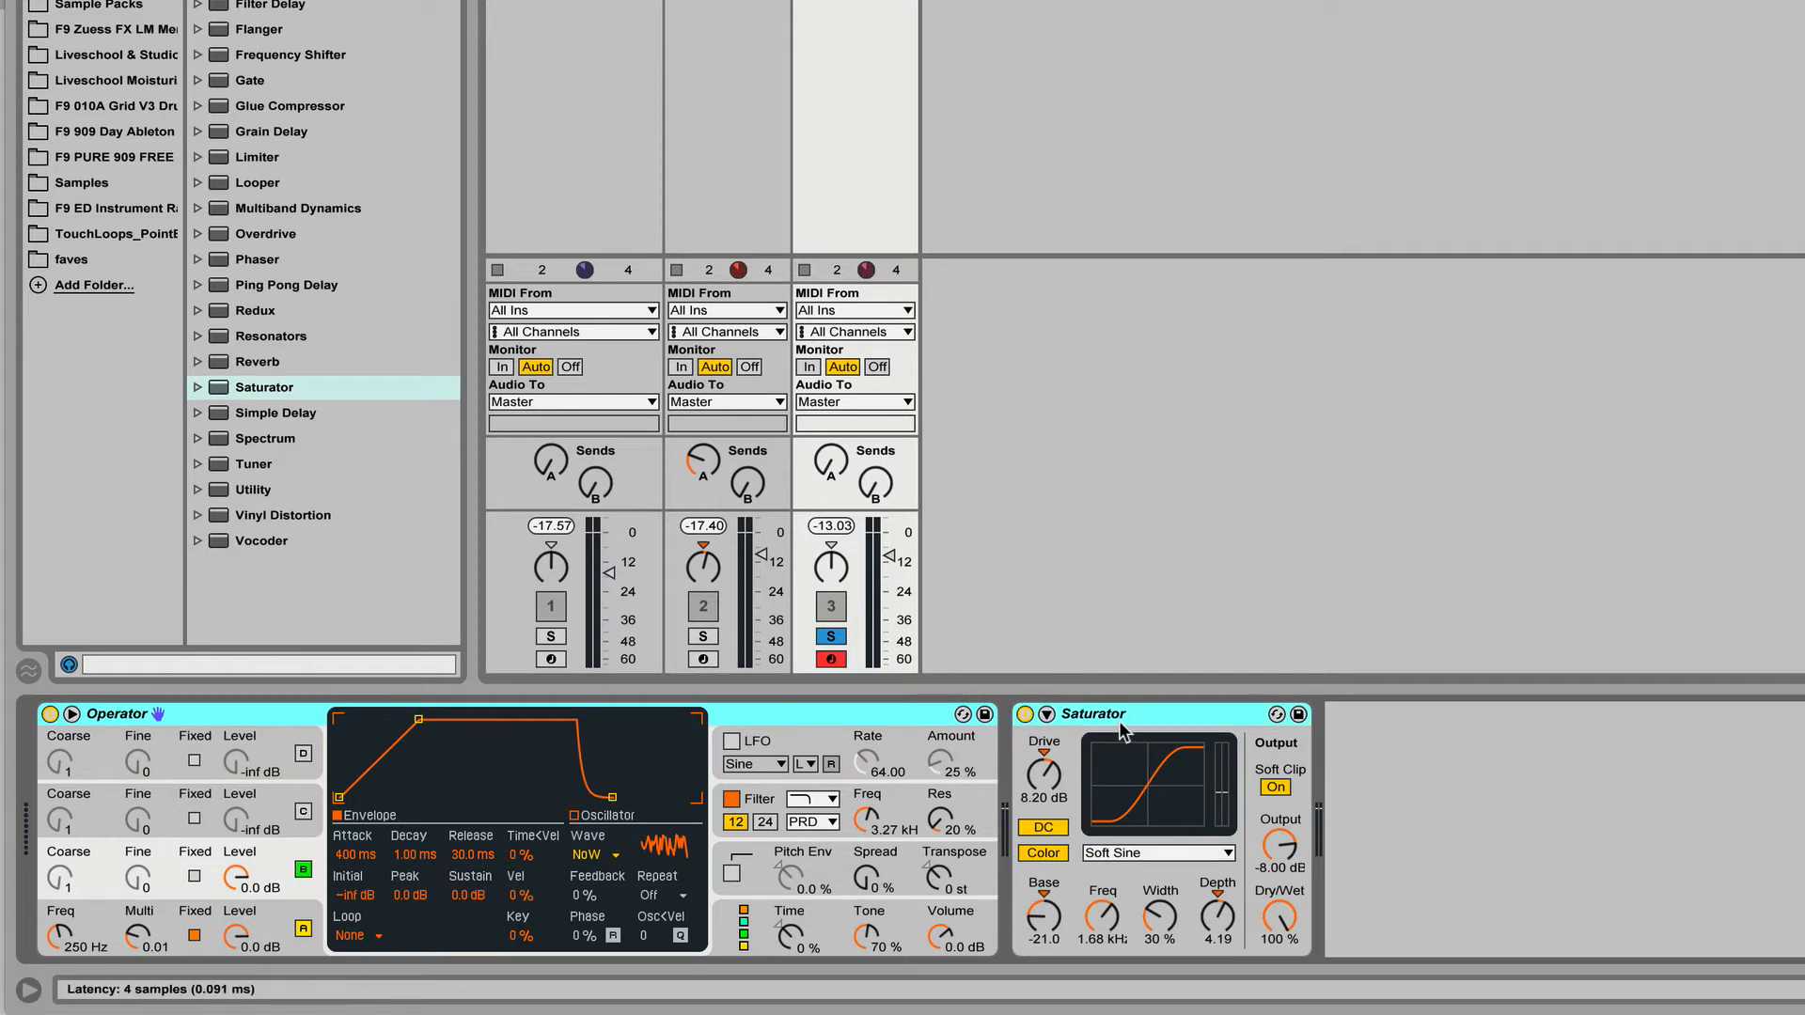
key("super+g")
left_click(52, 761)
left_click(52, 739)
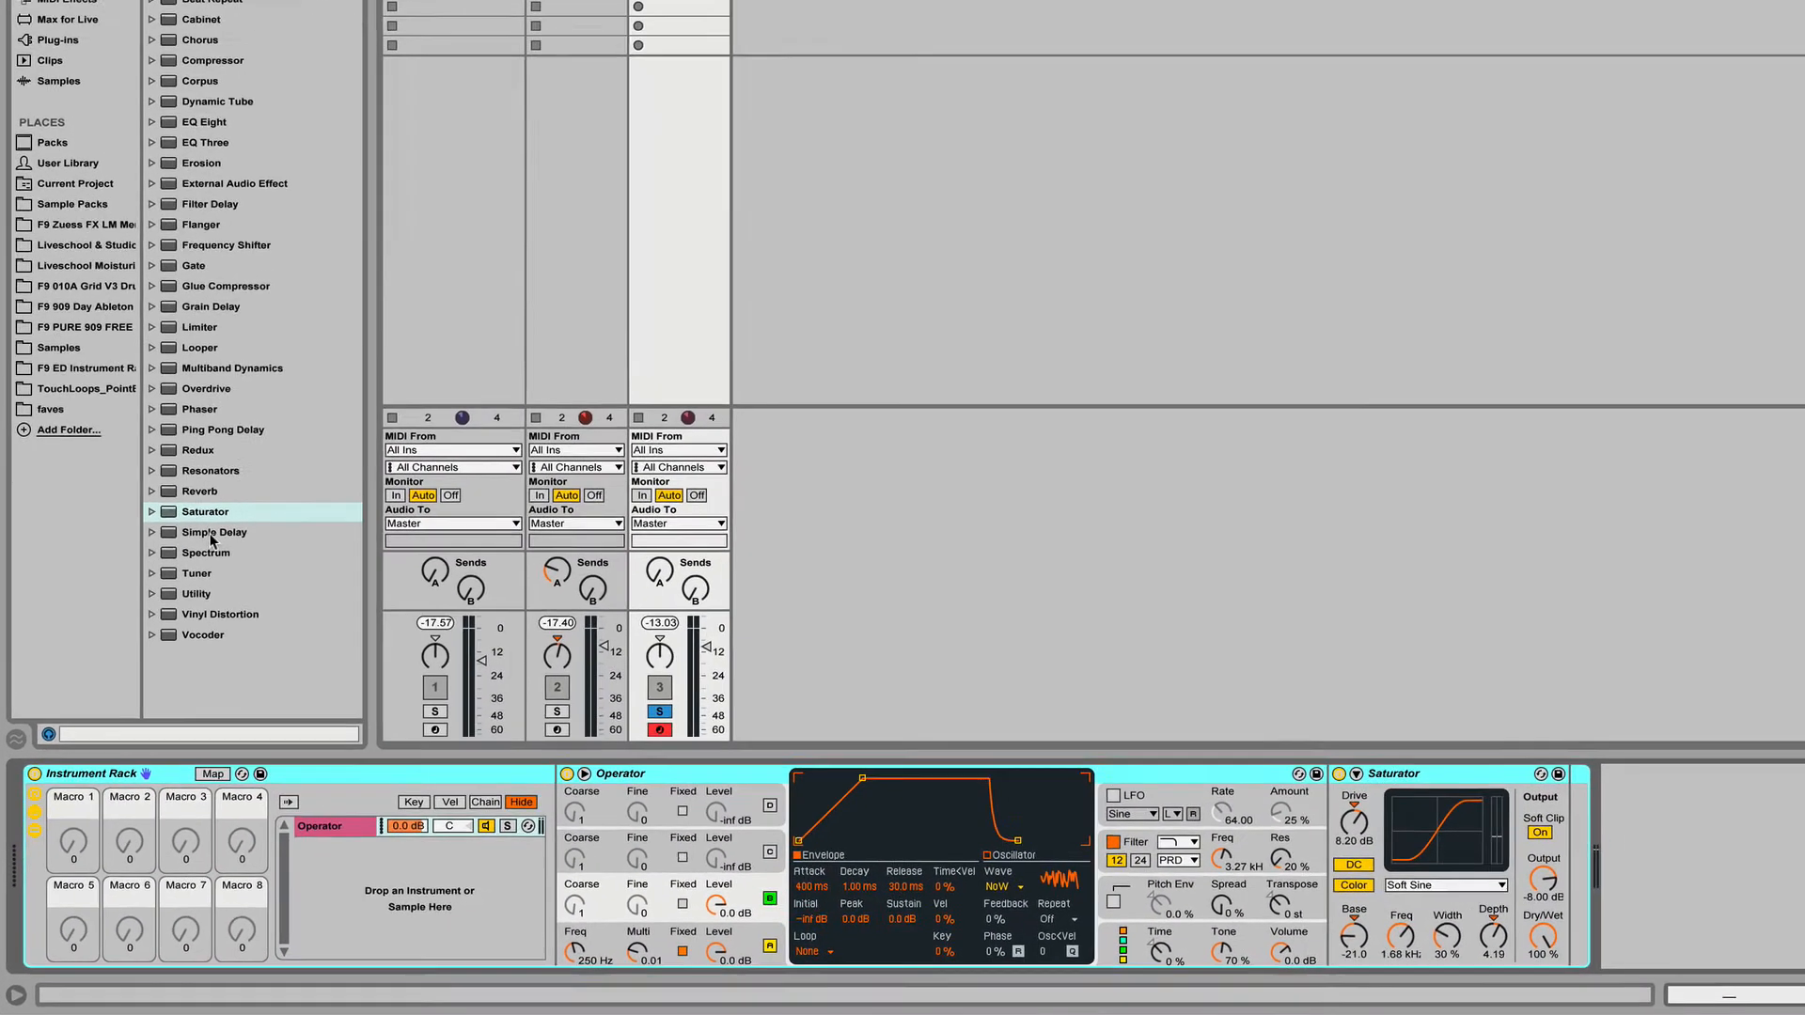
Add a Simple Delay after the Saturator in the rack and hide the rack's chain list
left_click(278, 414)
left_click_drag(1543, 827, 1562, 827)
left_click(31, 815)
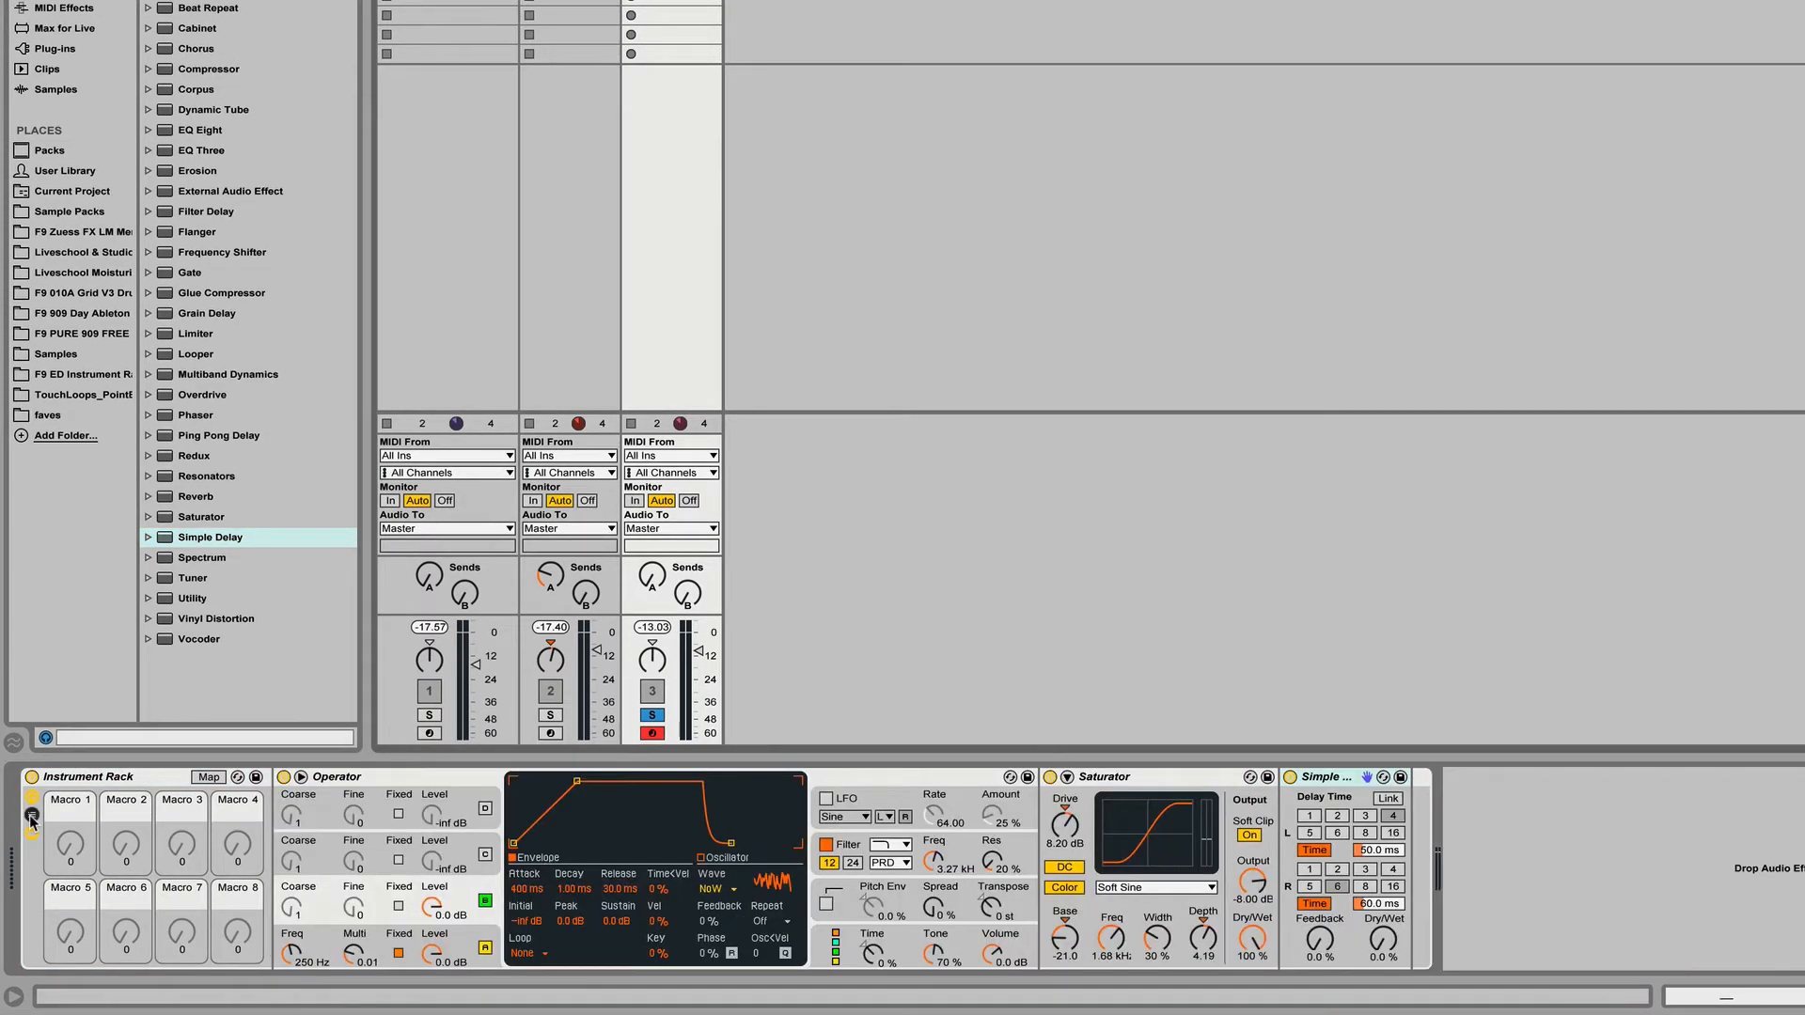
Map oscillator A's envelope decay to Macro 1 and sweep the macro through its full range
left_click(466, 941)
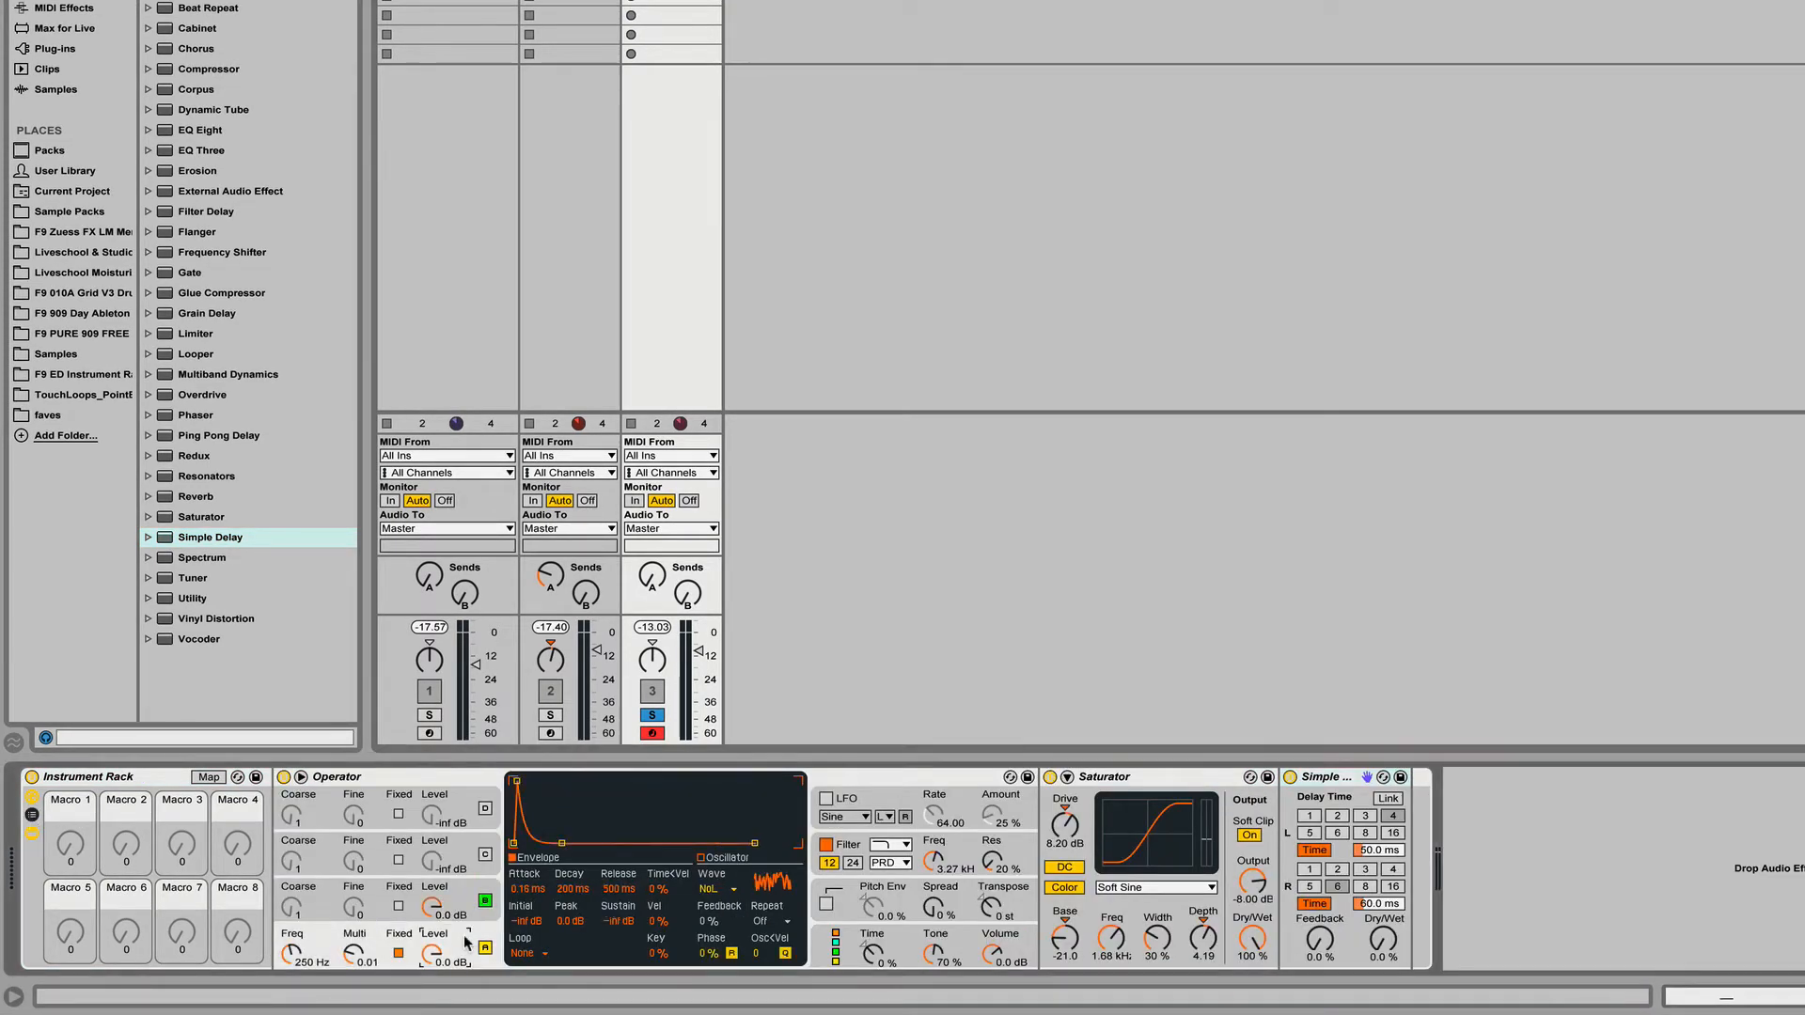
right_click(571, 889)
left_click(639, 758)
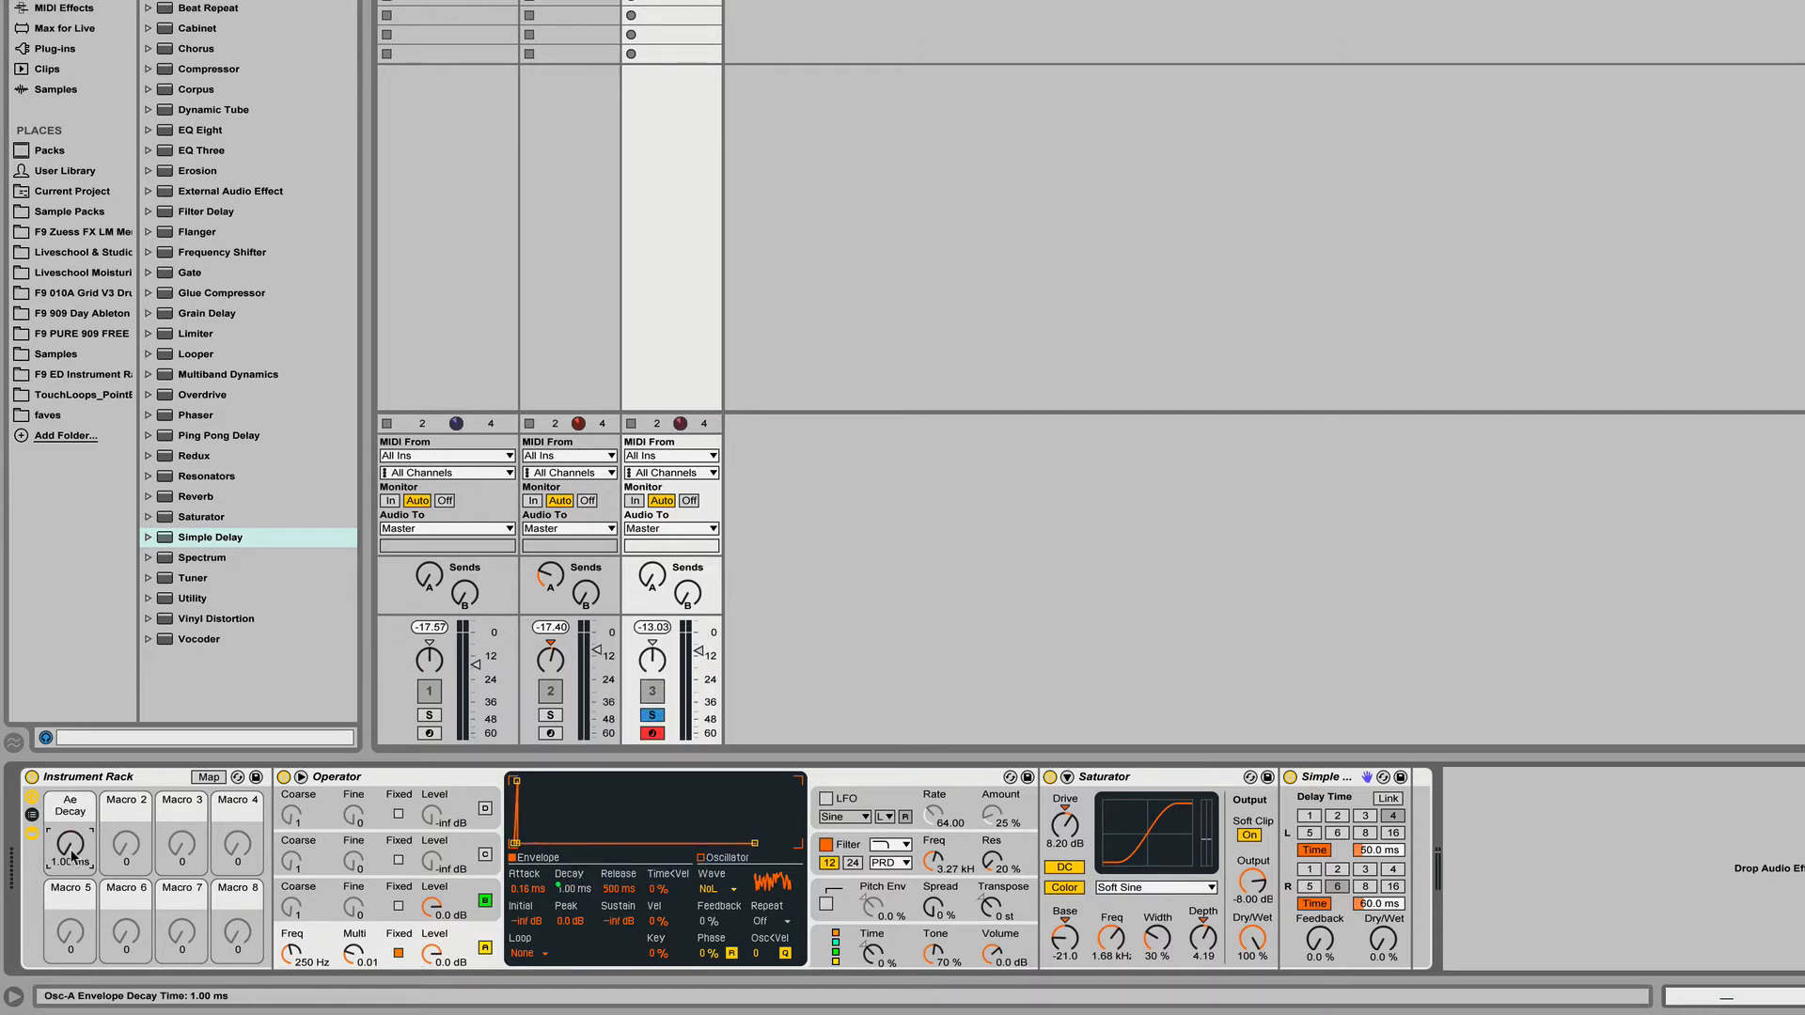
left_click_drag(72, 853, 72, 789)
left_click_drag(72, 853, 73, 916)
left_click_drag(72, 853, 72, 789)
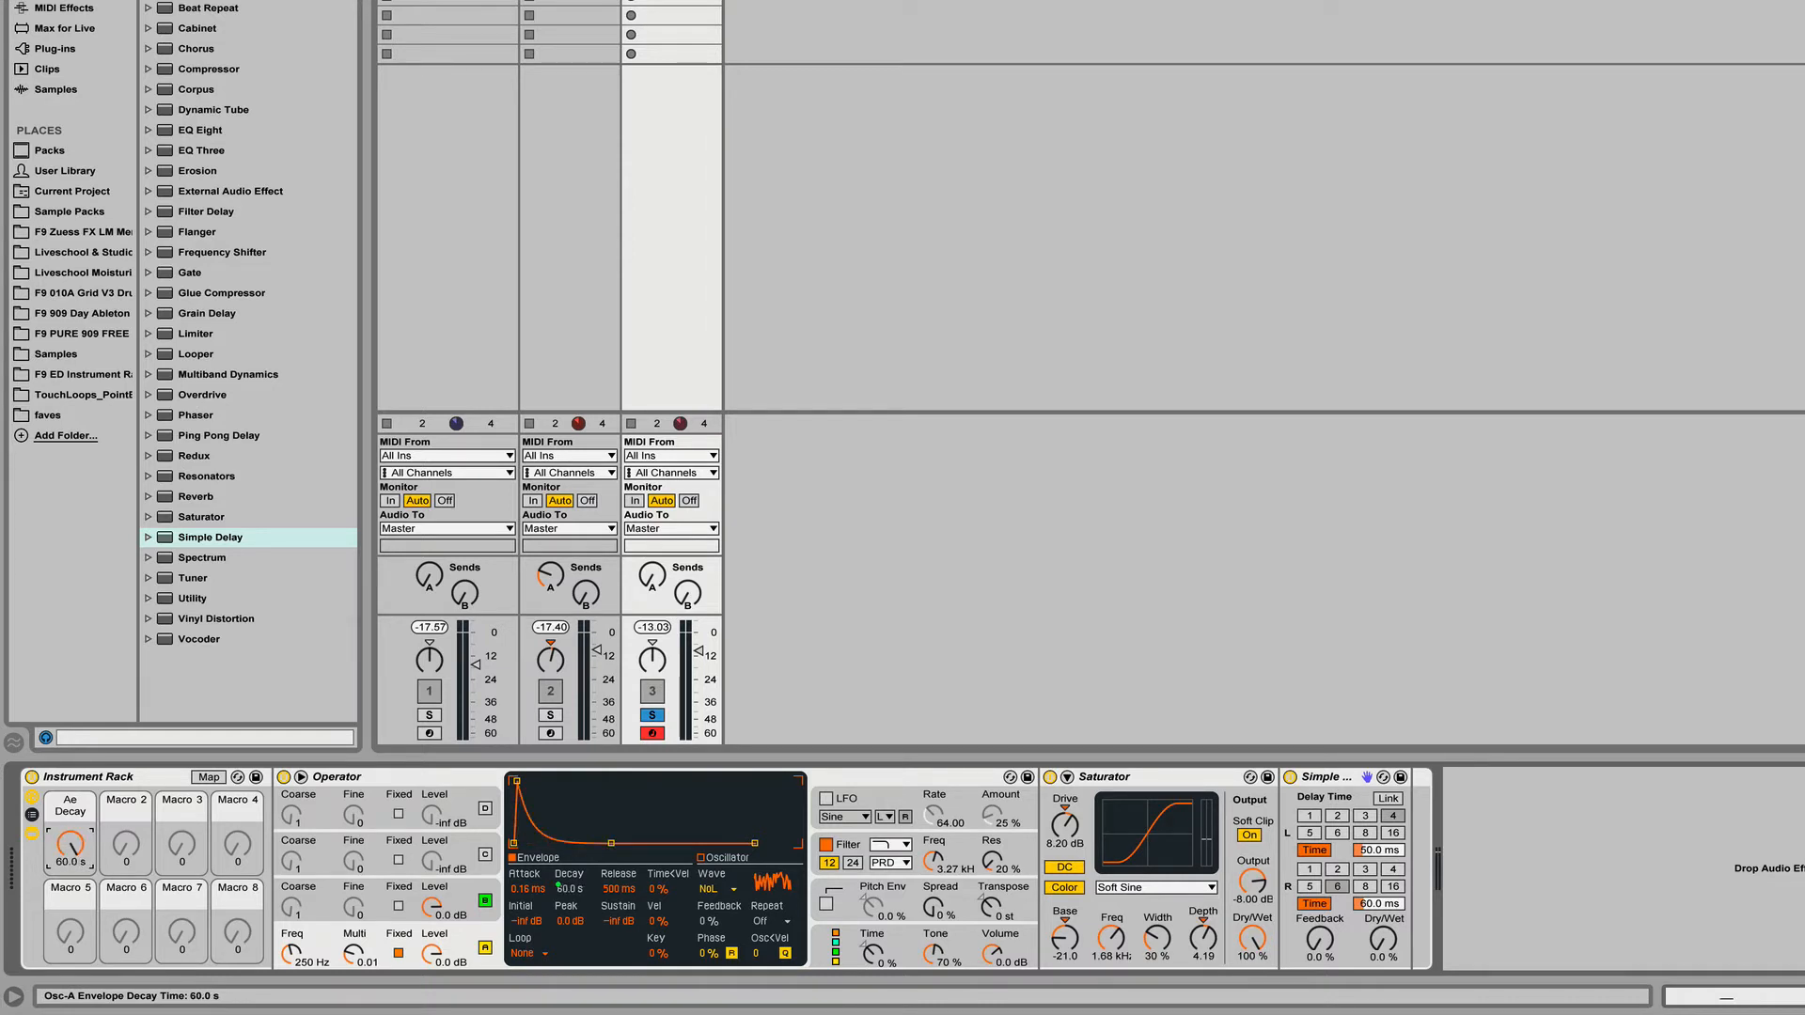
left_click_drag(72, 853, 72, 916)
Limit the decay macro's mapping range to a minimum of 100 ms and a maximum of 1.00 s
left_click(207, 776)
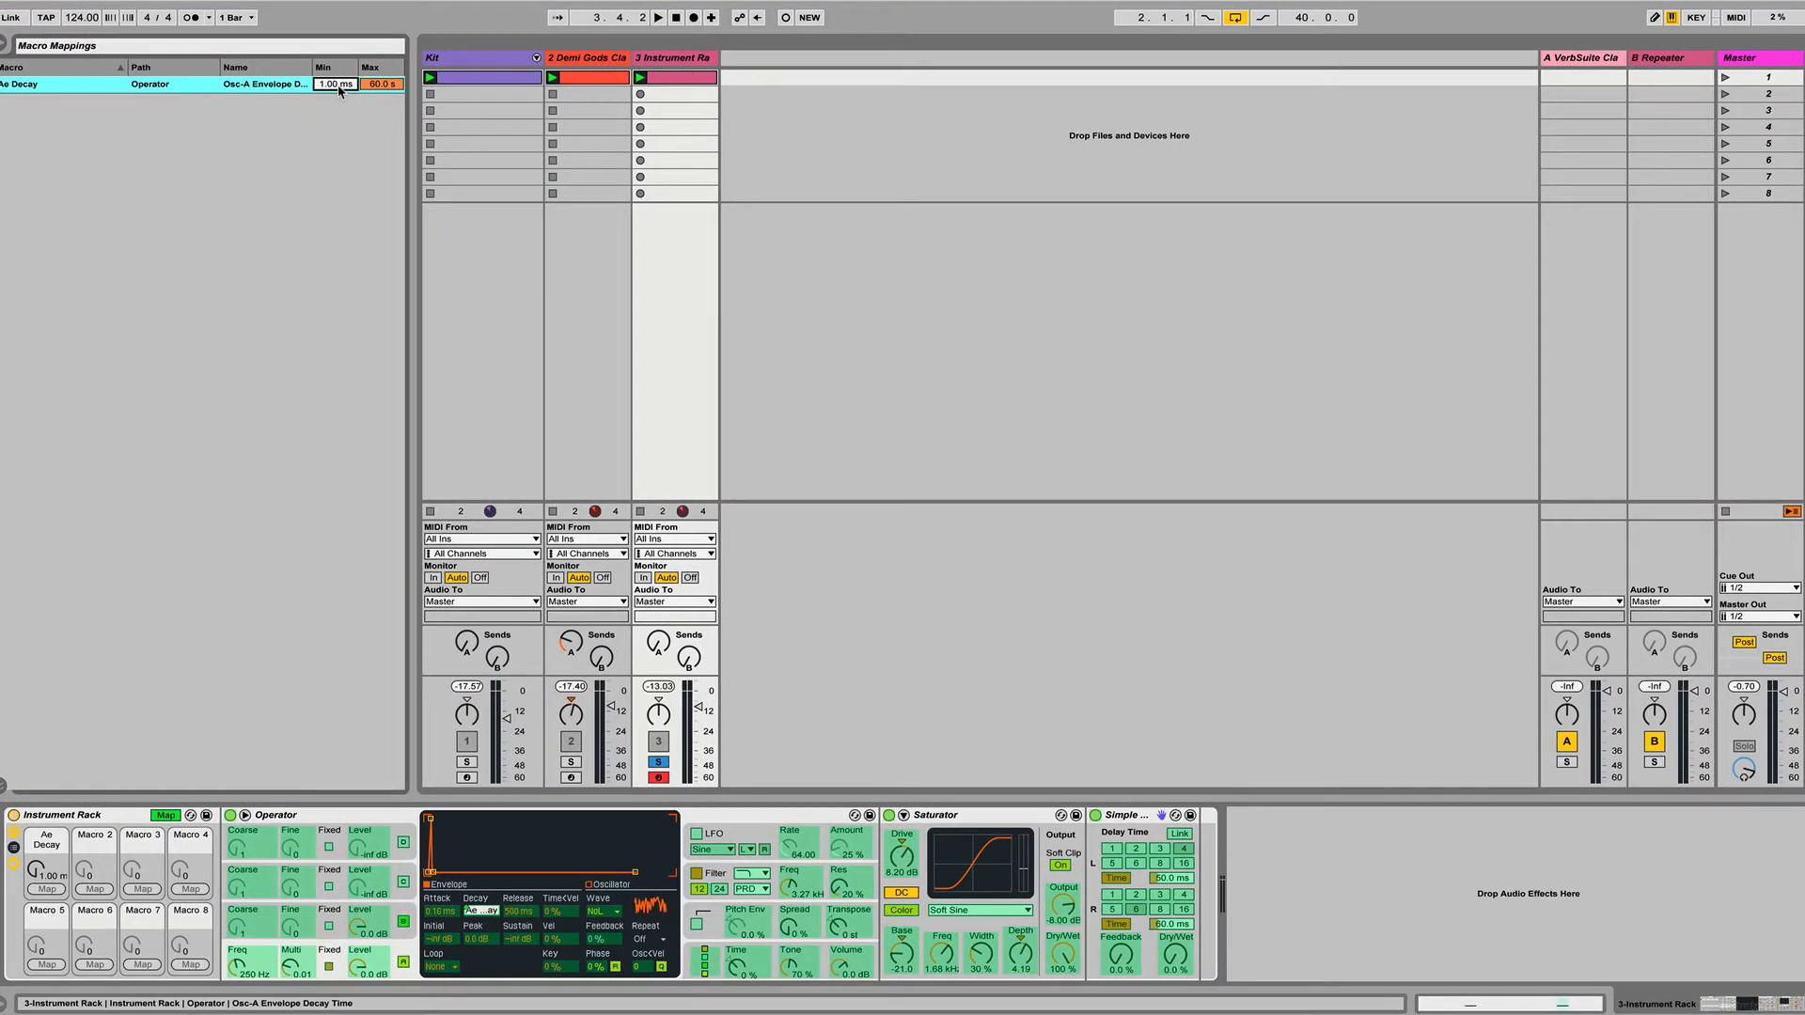
type("100")
key("Return")
left_click(381, 84)
type("1.")
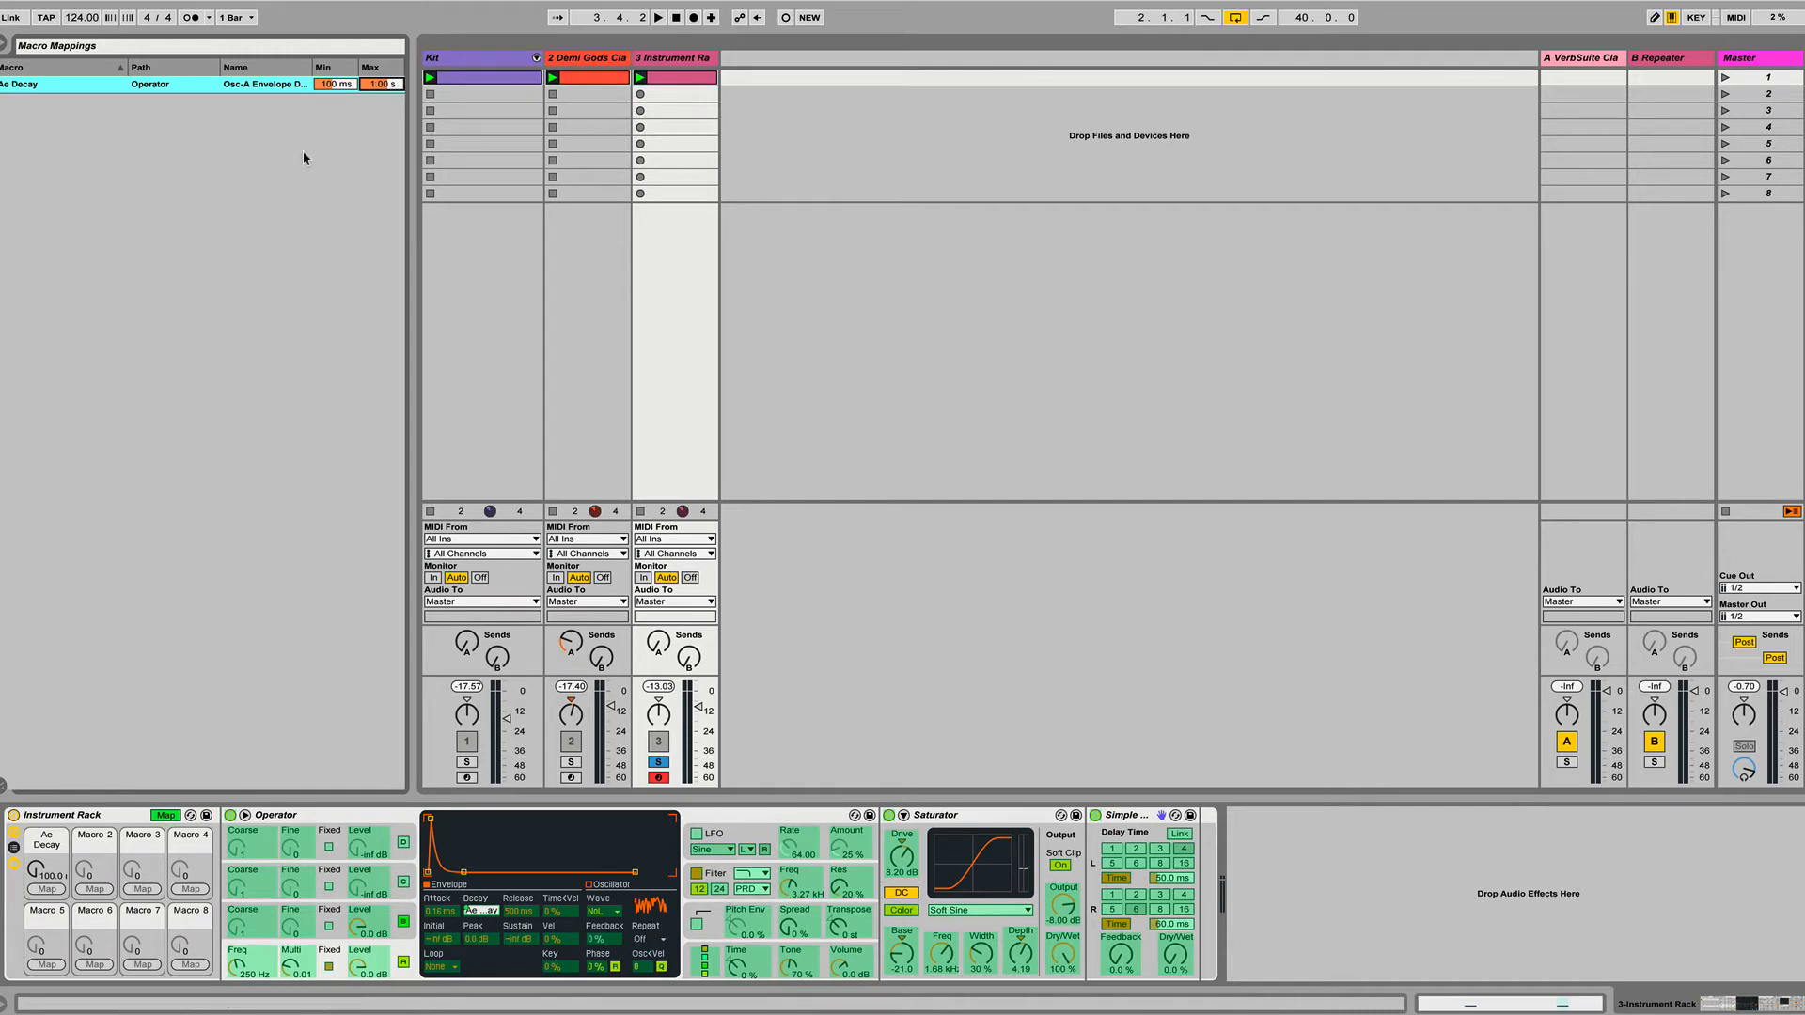
left_click(165, 815)
Play the clip and set the decay macro to 182 ms
key("space")
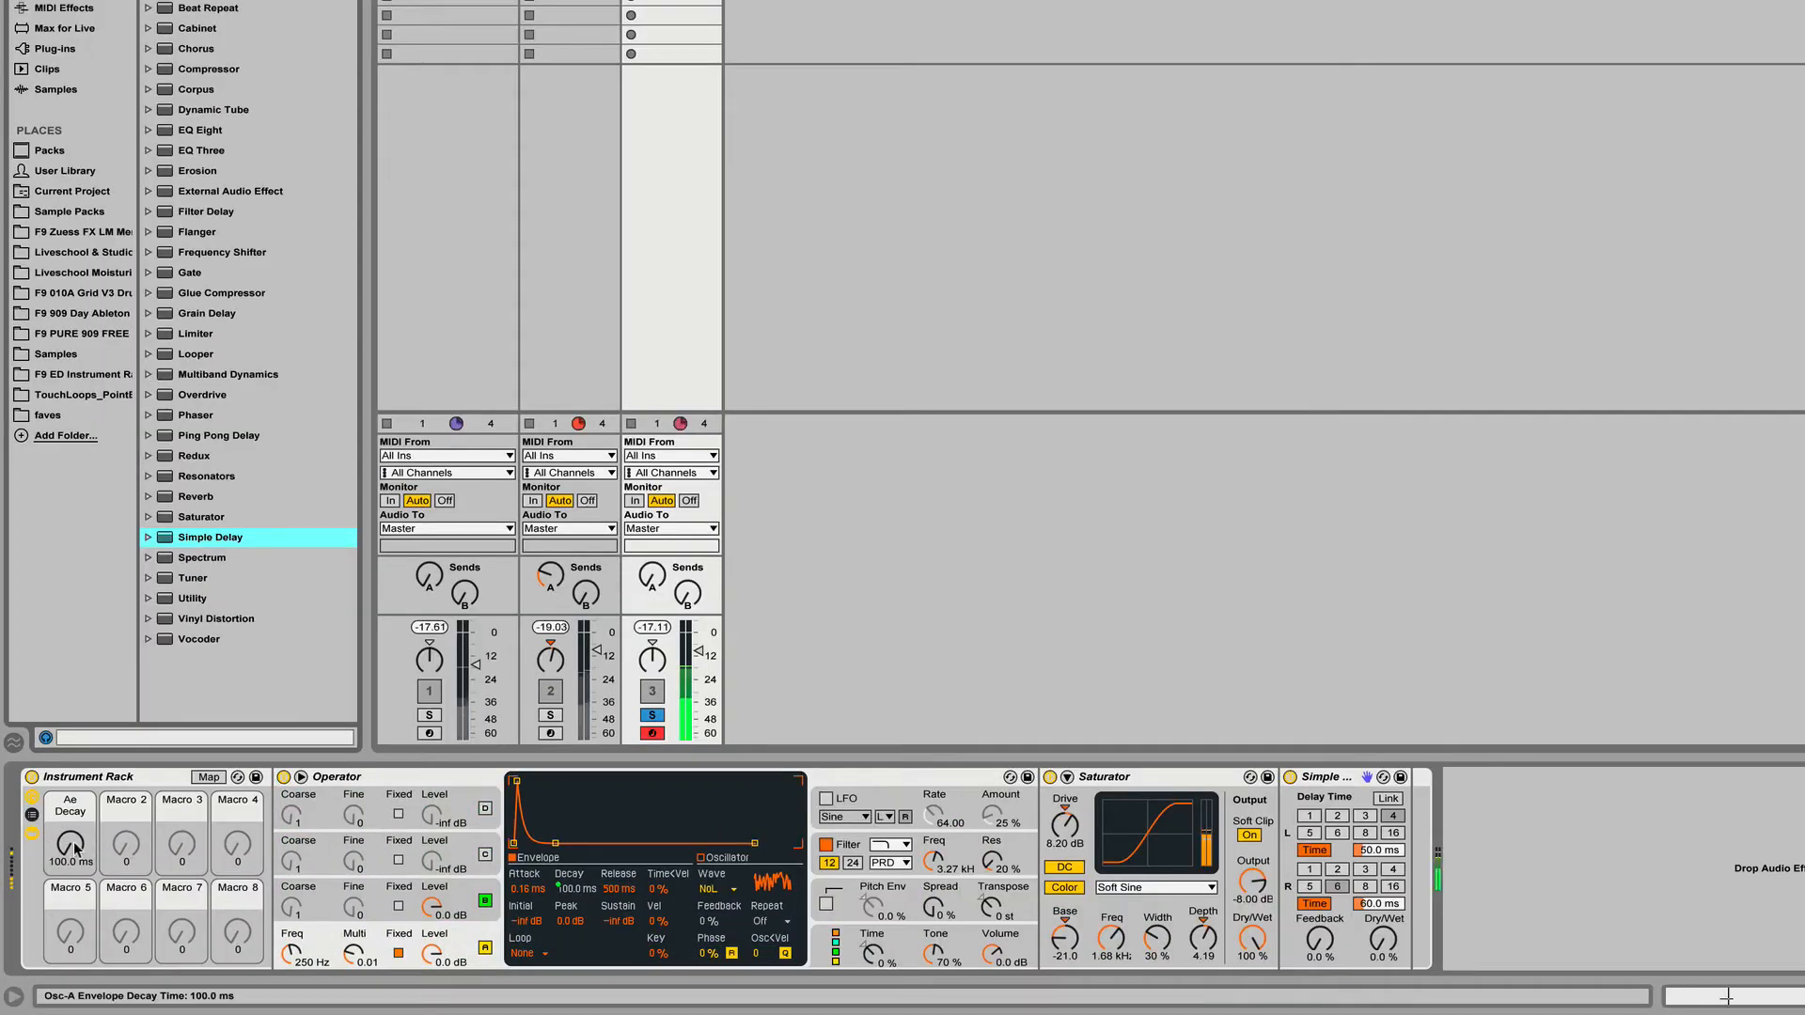
mouse_move(91, 847)
left_mouse_down()
mouse_move(91, 809)
mouse_move(71, 837)
mouse_move(71, 820)
mouse_move(71, 872)
left_mouse_up()
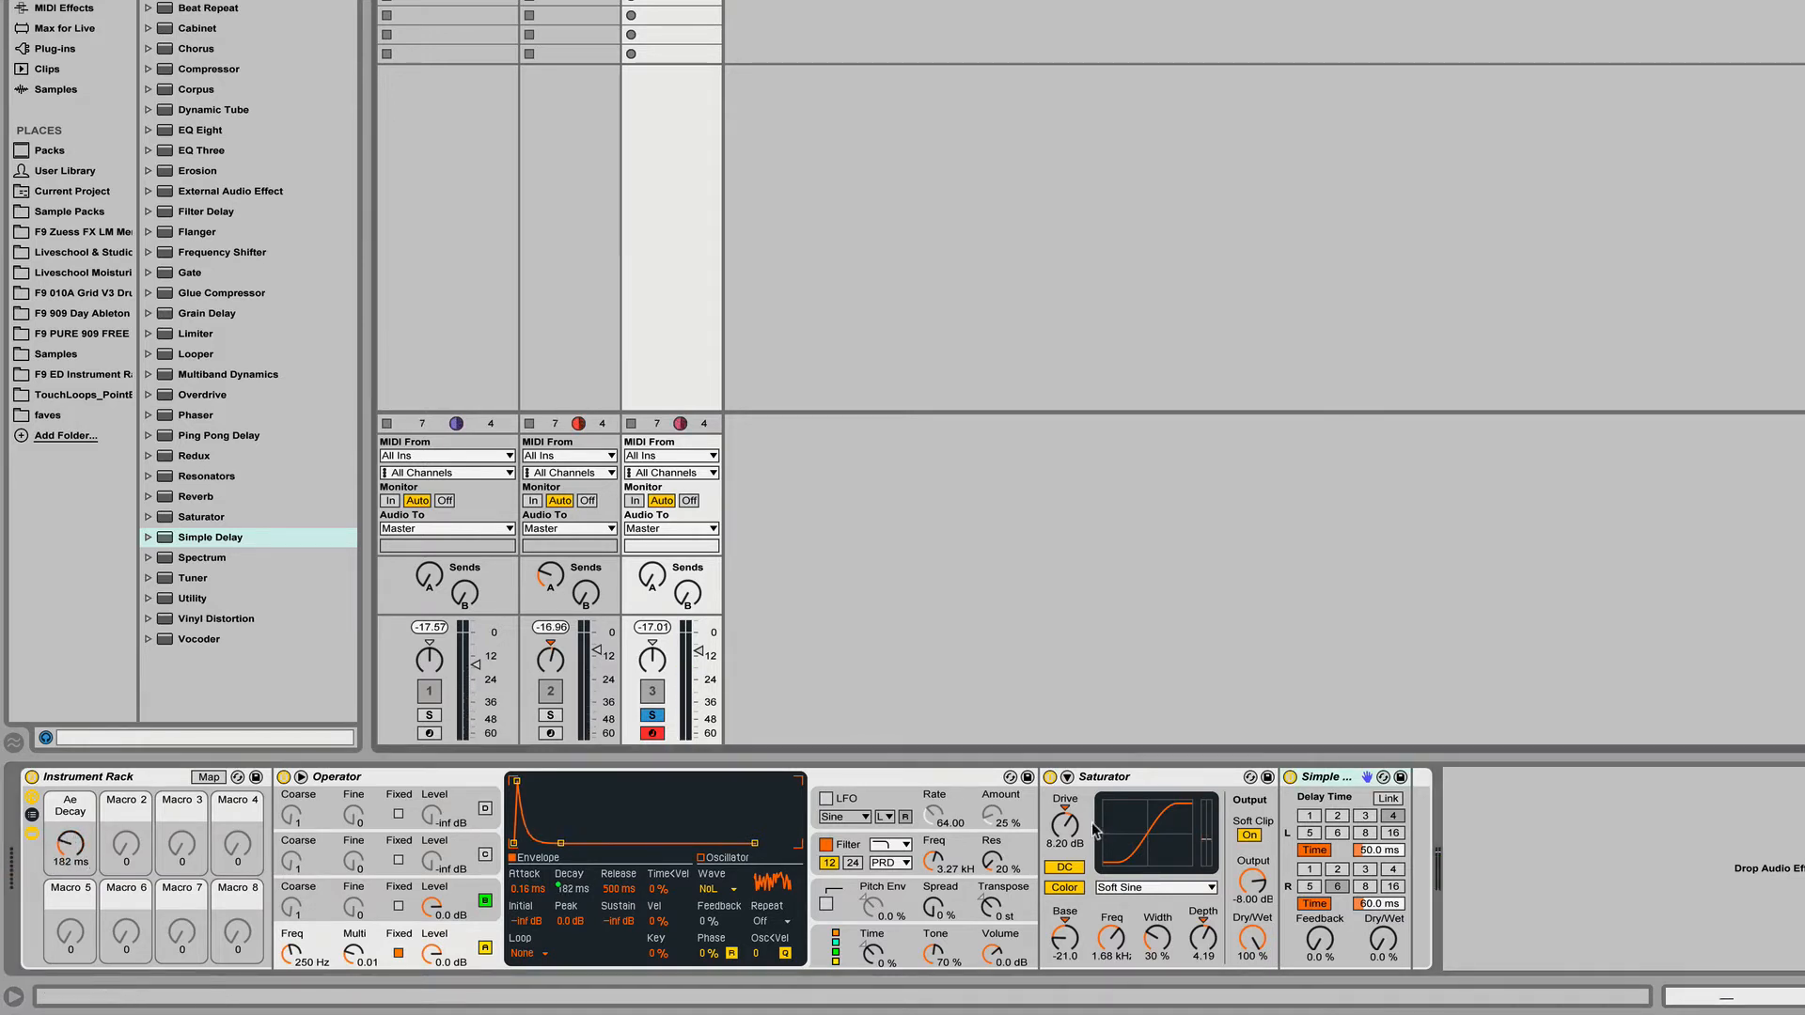
Map the Saturator's drive to Macro 2 and open the rack's macro mappings
right_click(1066, 826)
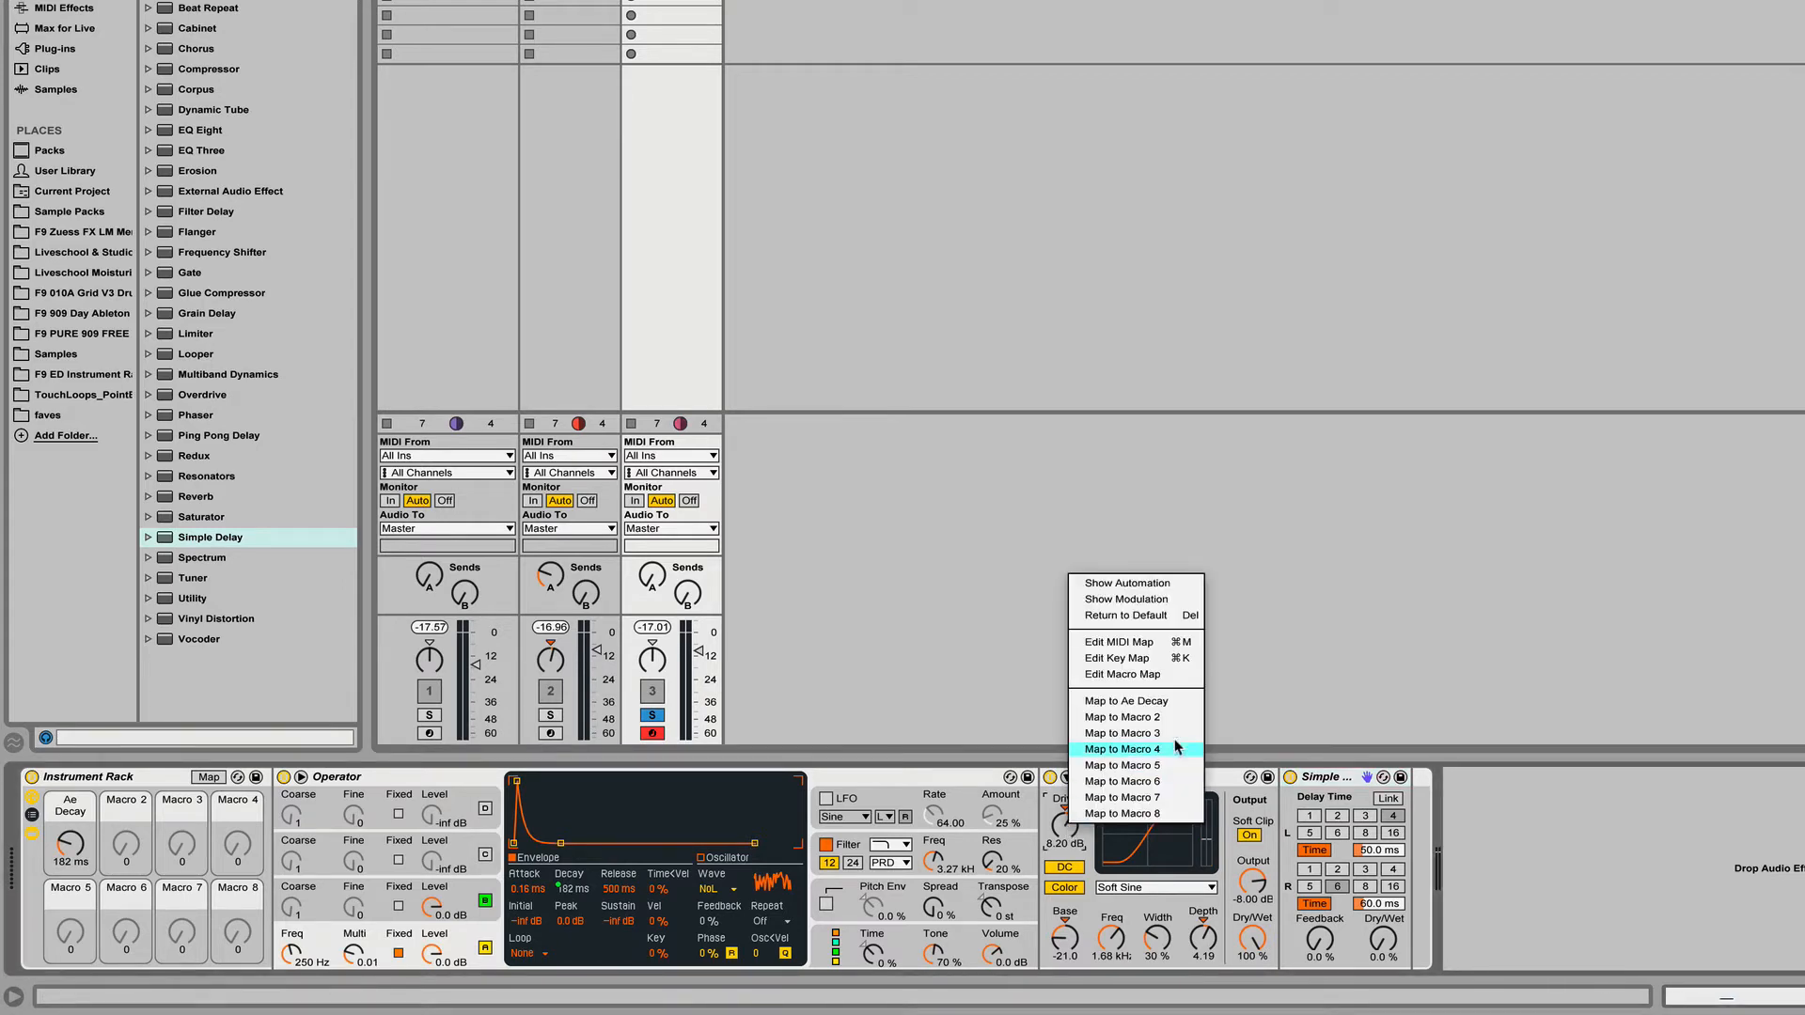
left_click(1182, 712)
right_click(131, 849)
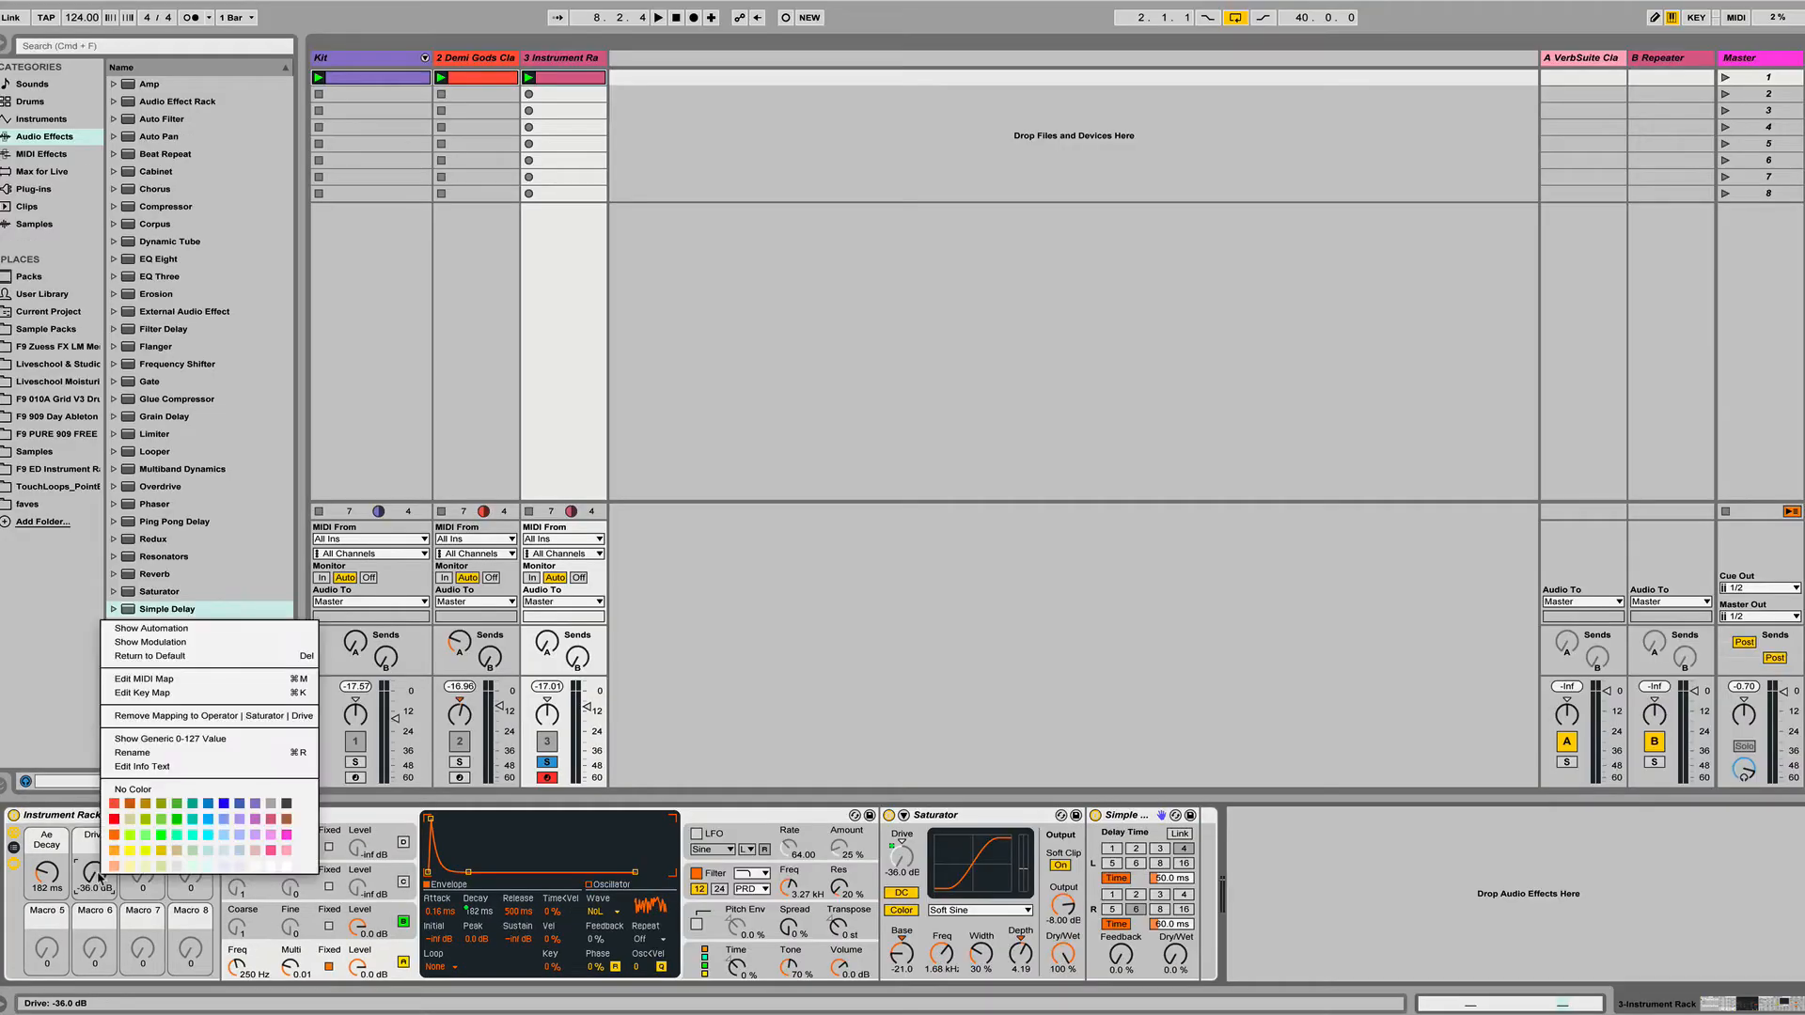
left_click(98, 874)
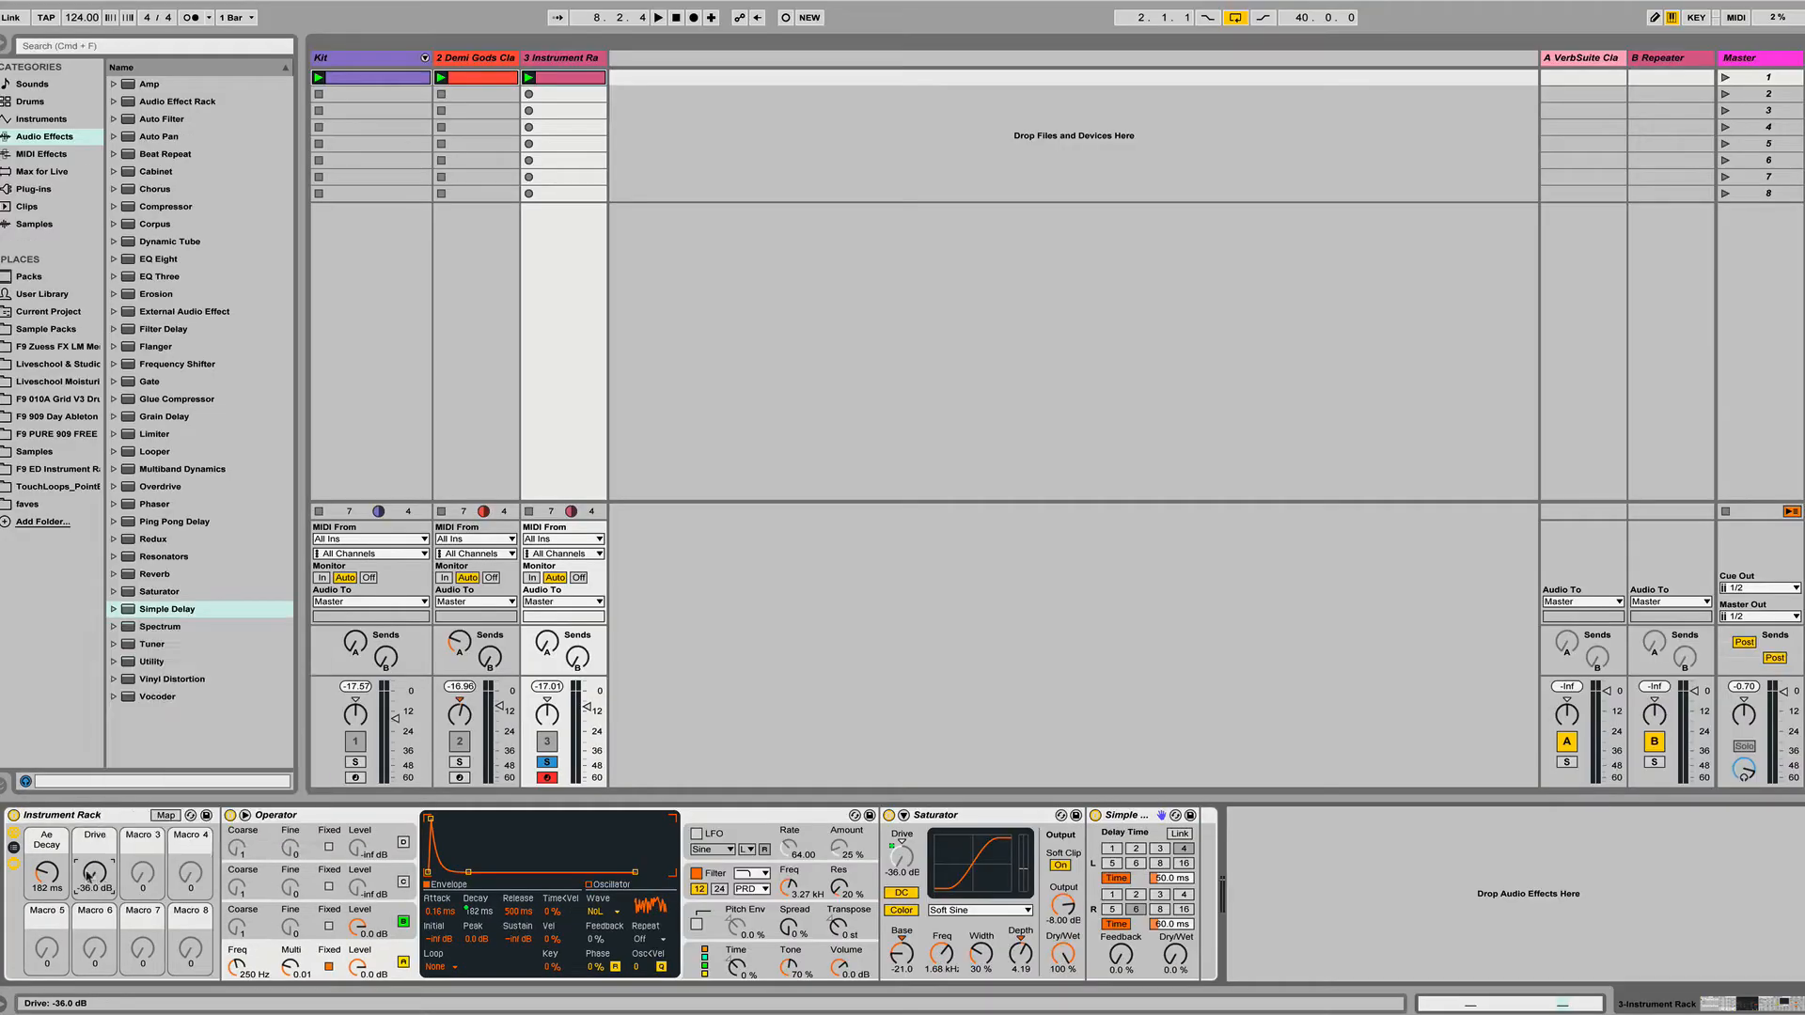
left_click(164, 815)
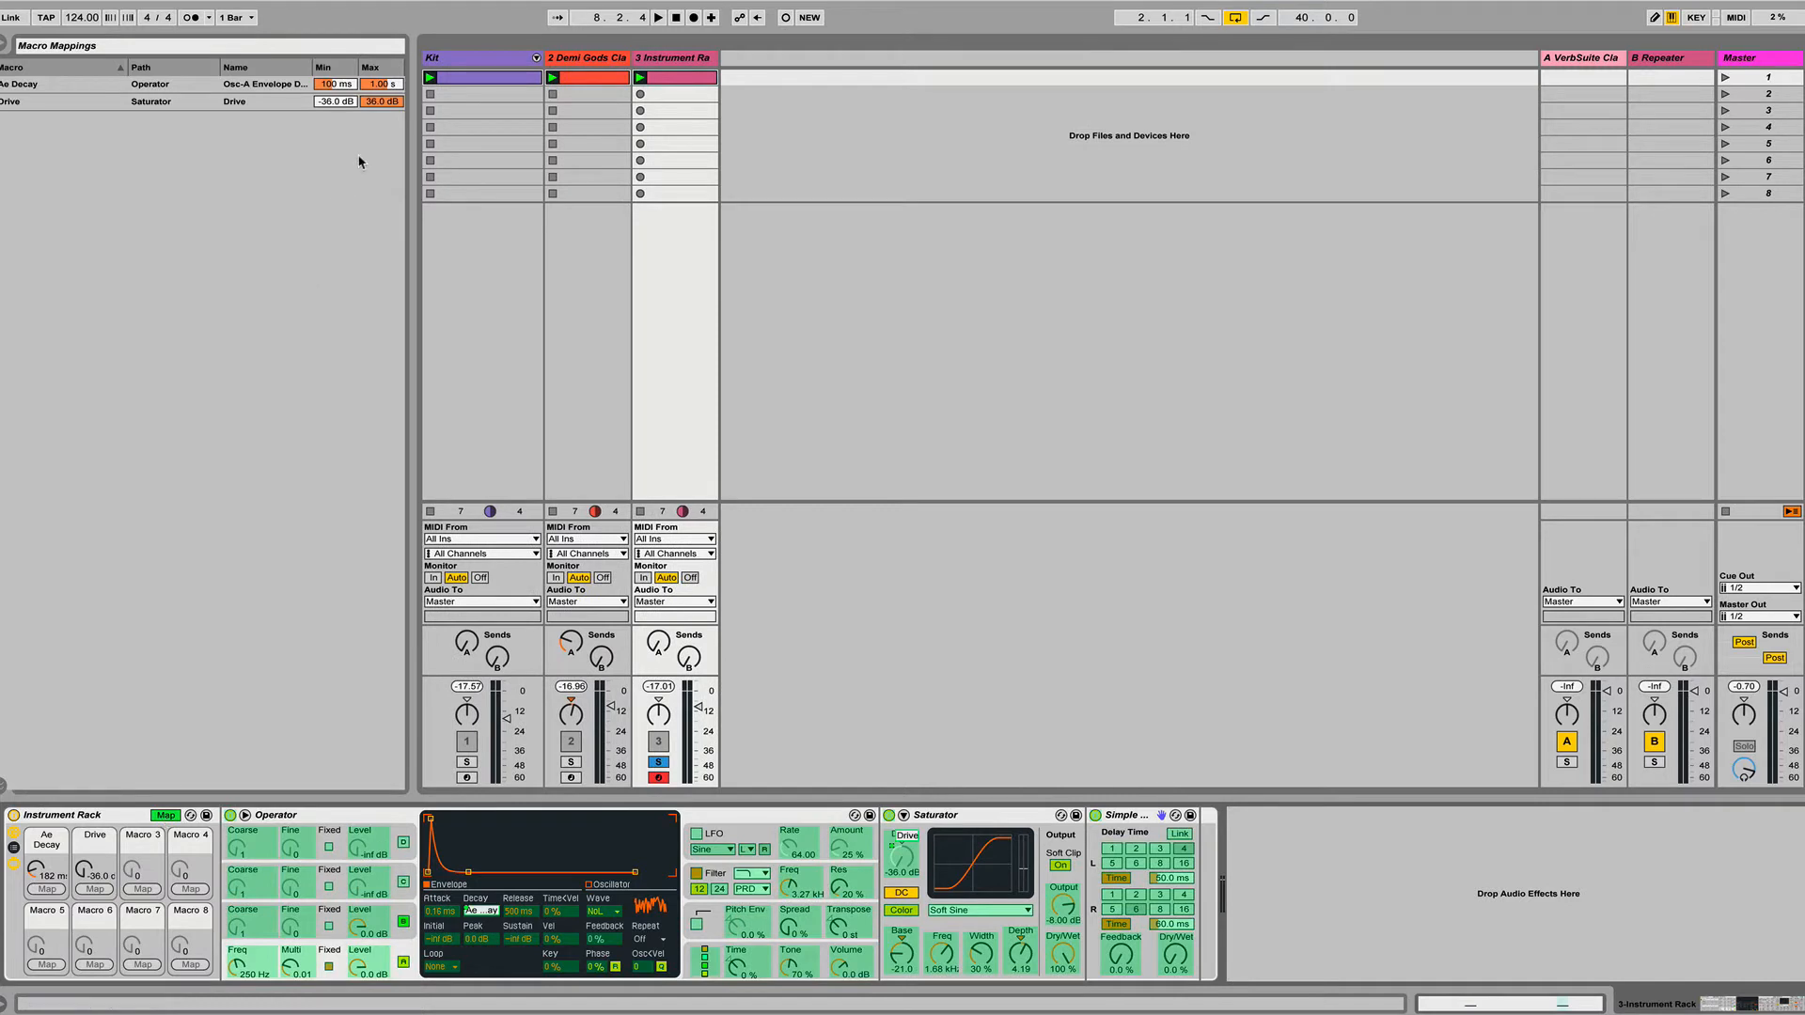
Set the minimum of the drive macro's mapping range to 0 dB, and raise the Drive macro to 5.86 dB during playback
left_click(341, 101)
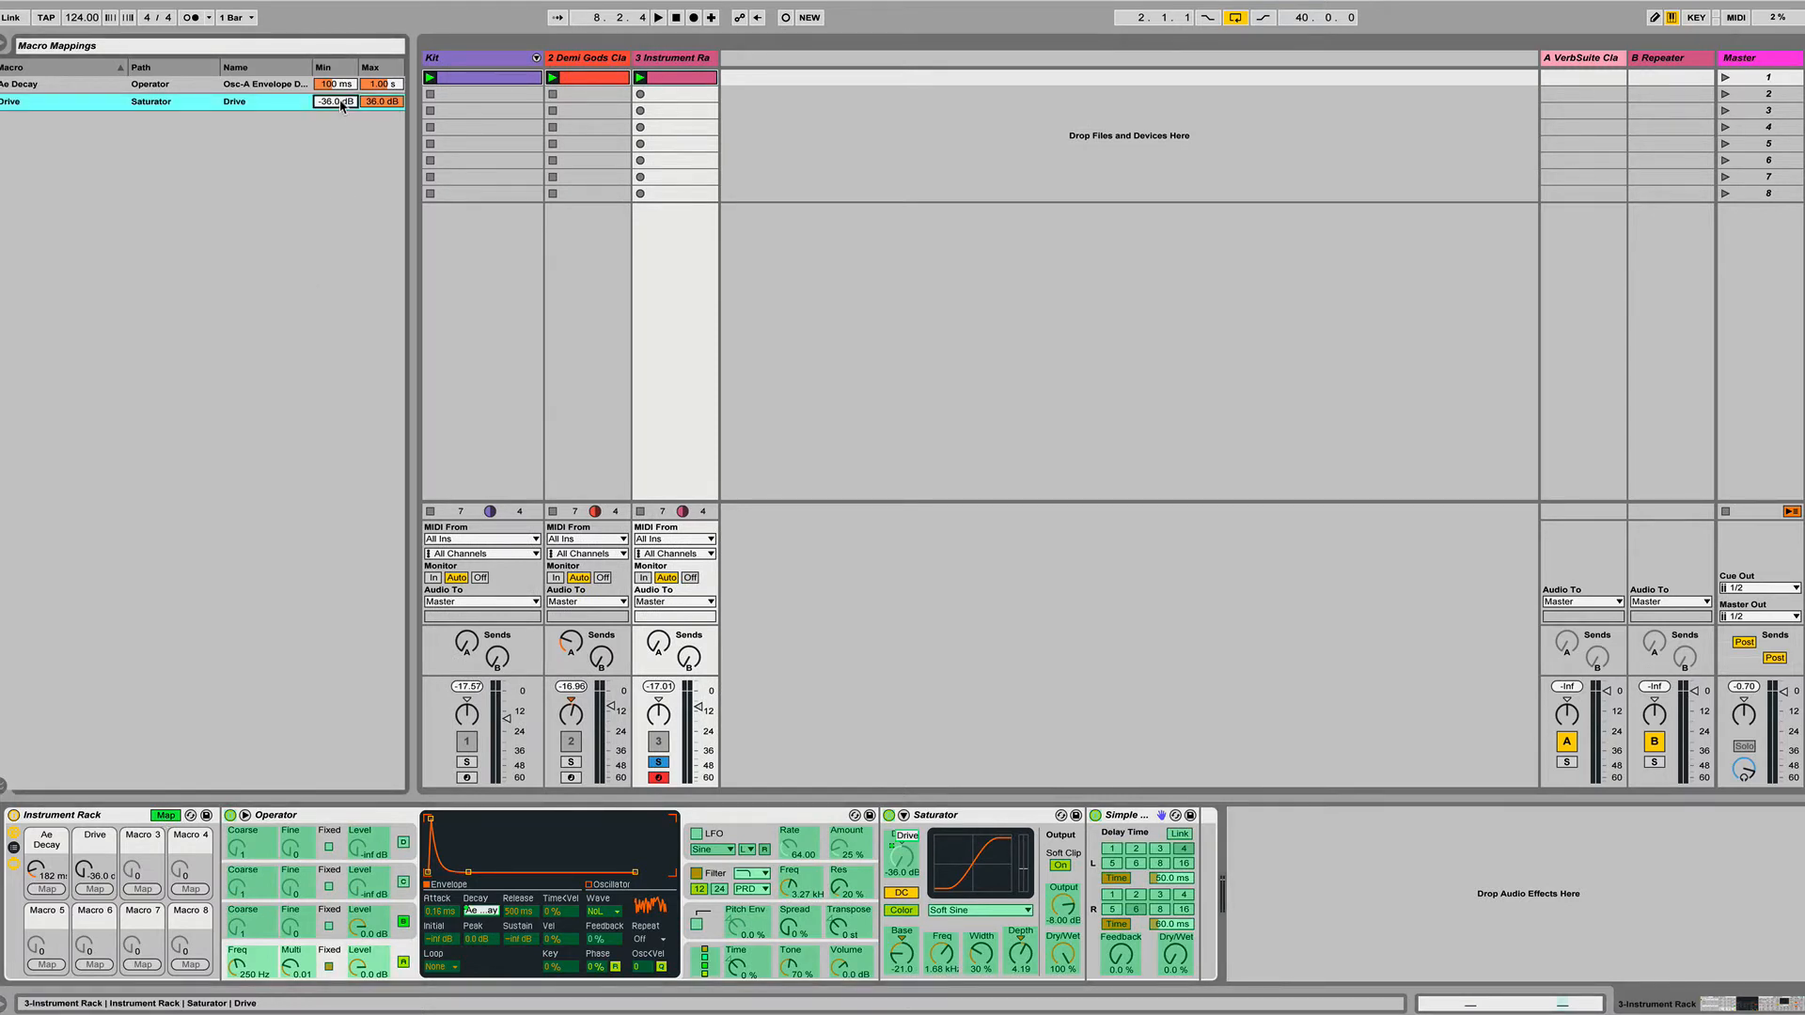
type("0")
key("Return")
left_click(380, 102)
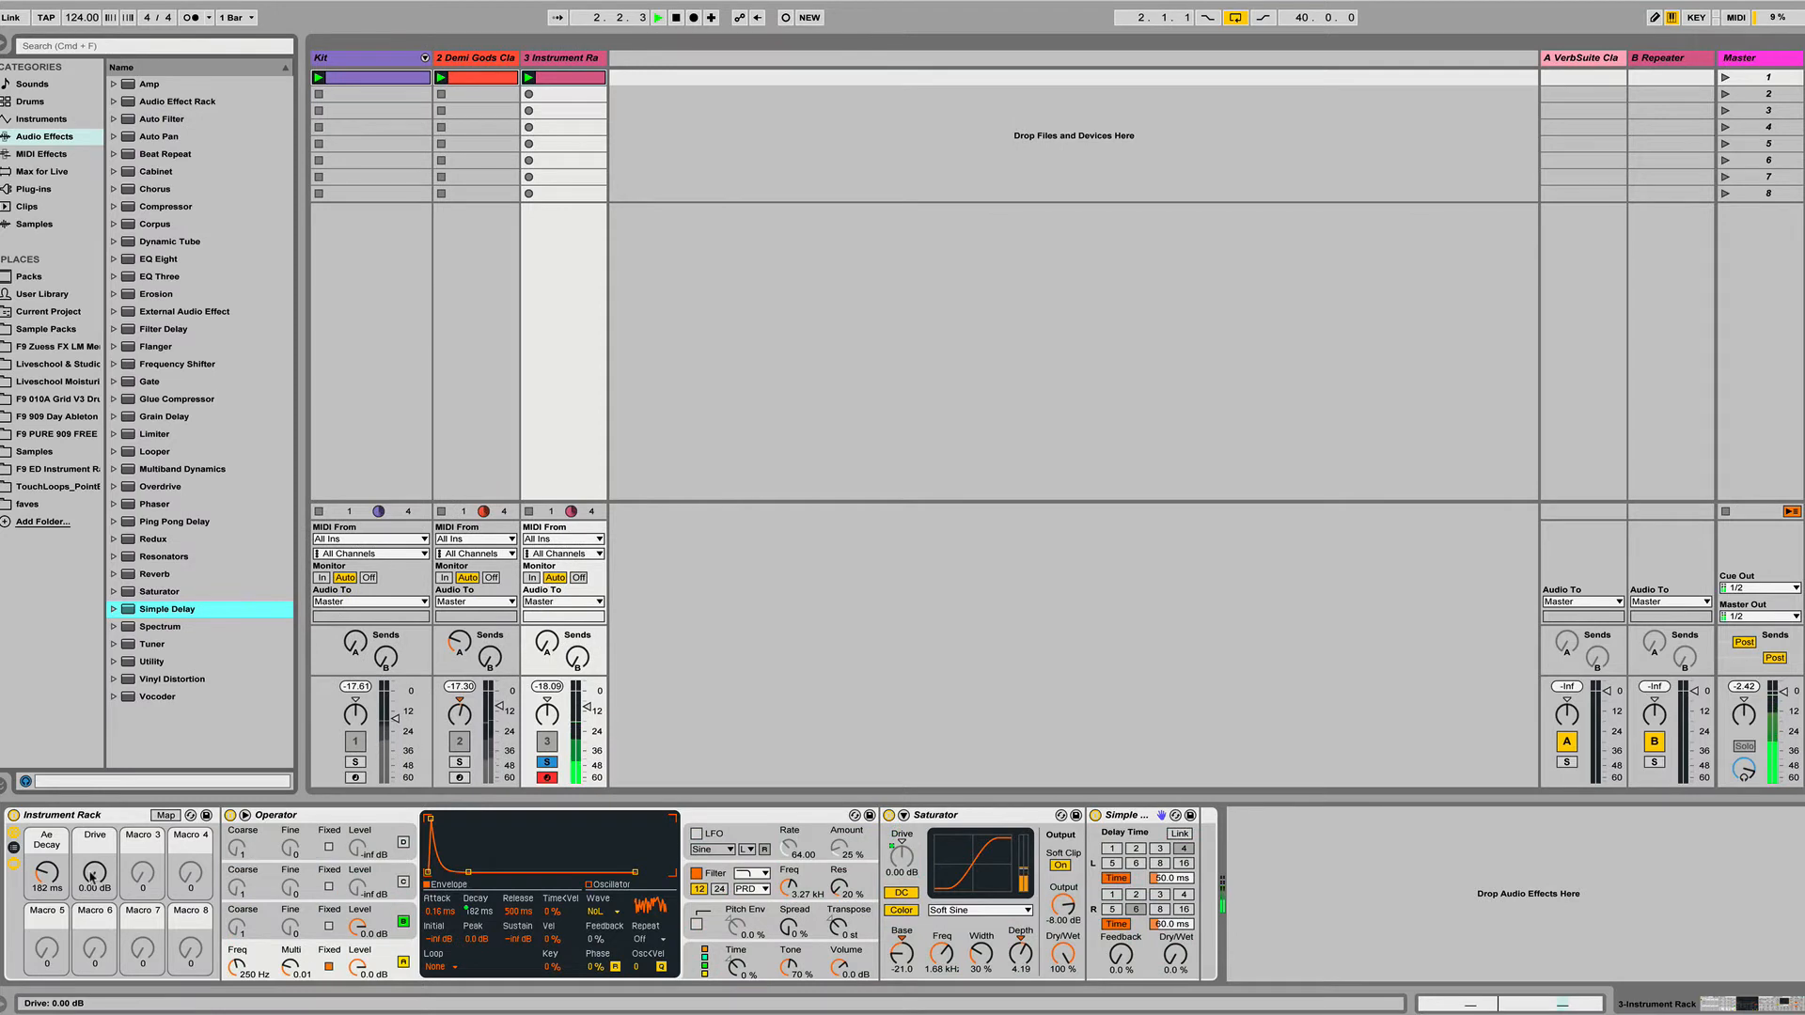
left_click_drag(94, 874, 94, 820)
key("space")
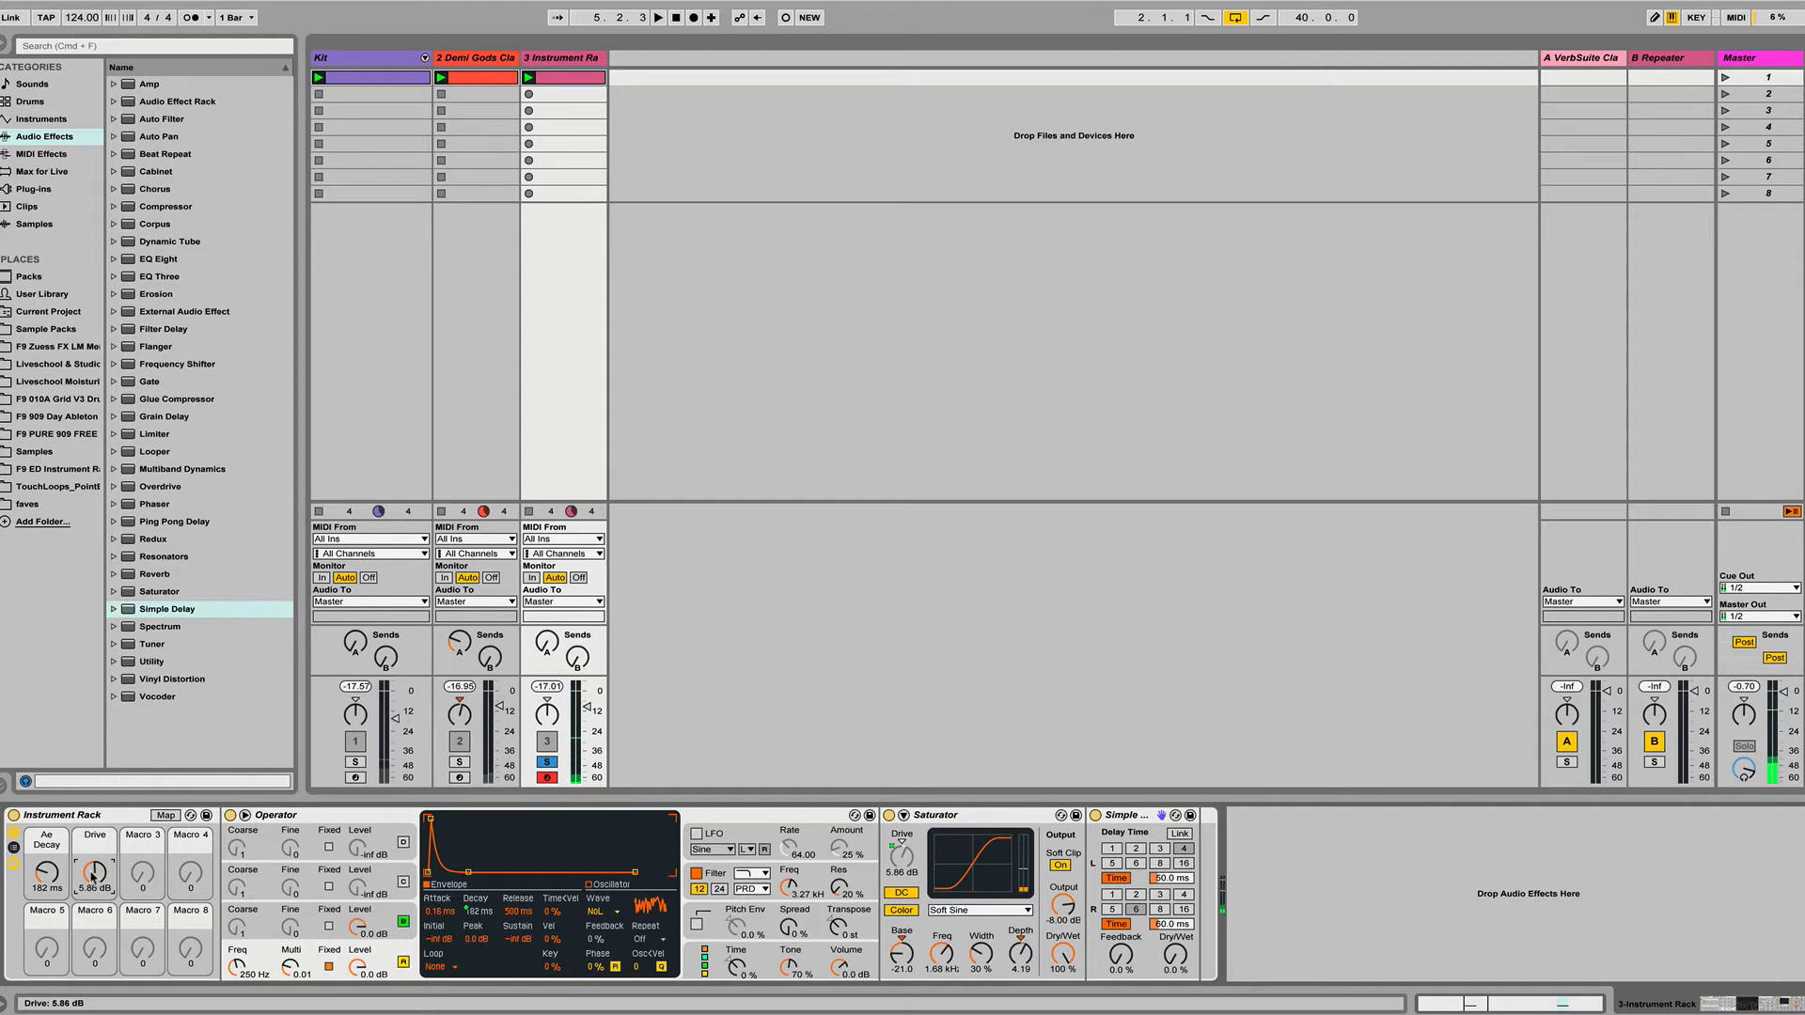
Rename the first macro of the Instrument Rack as DECAY
left_click(43, 844)
key("super+r")
type("DECAY")
left_click(146, 846)
Set the Simple Delay's left time to 1.00 ms, right time to 17.4 ms and Dry/Wet to 100 %
left_click_drag(1172, 878, 1172, 919)
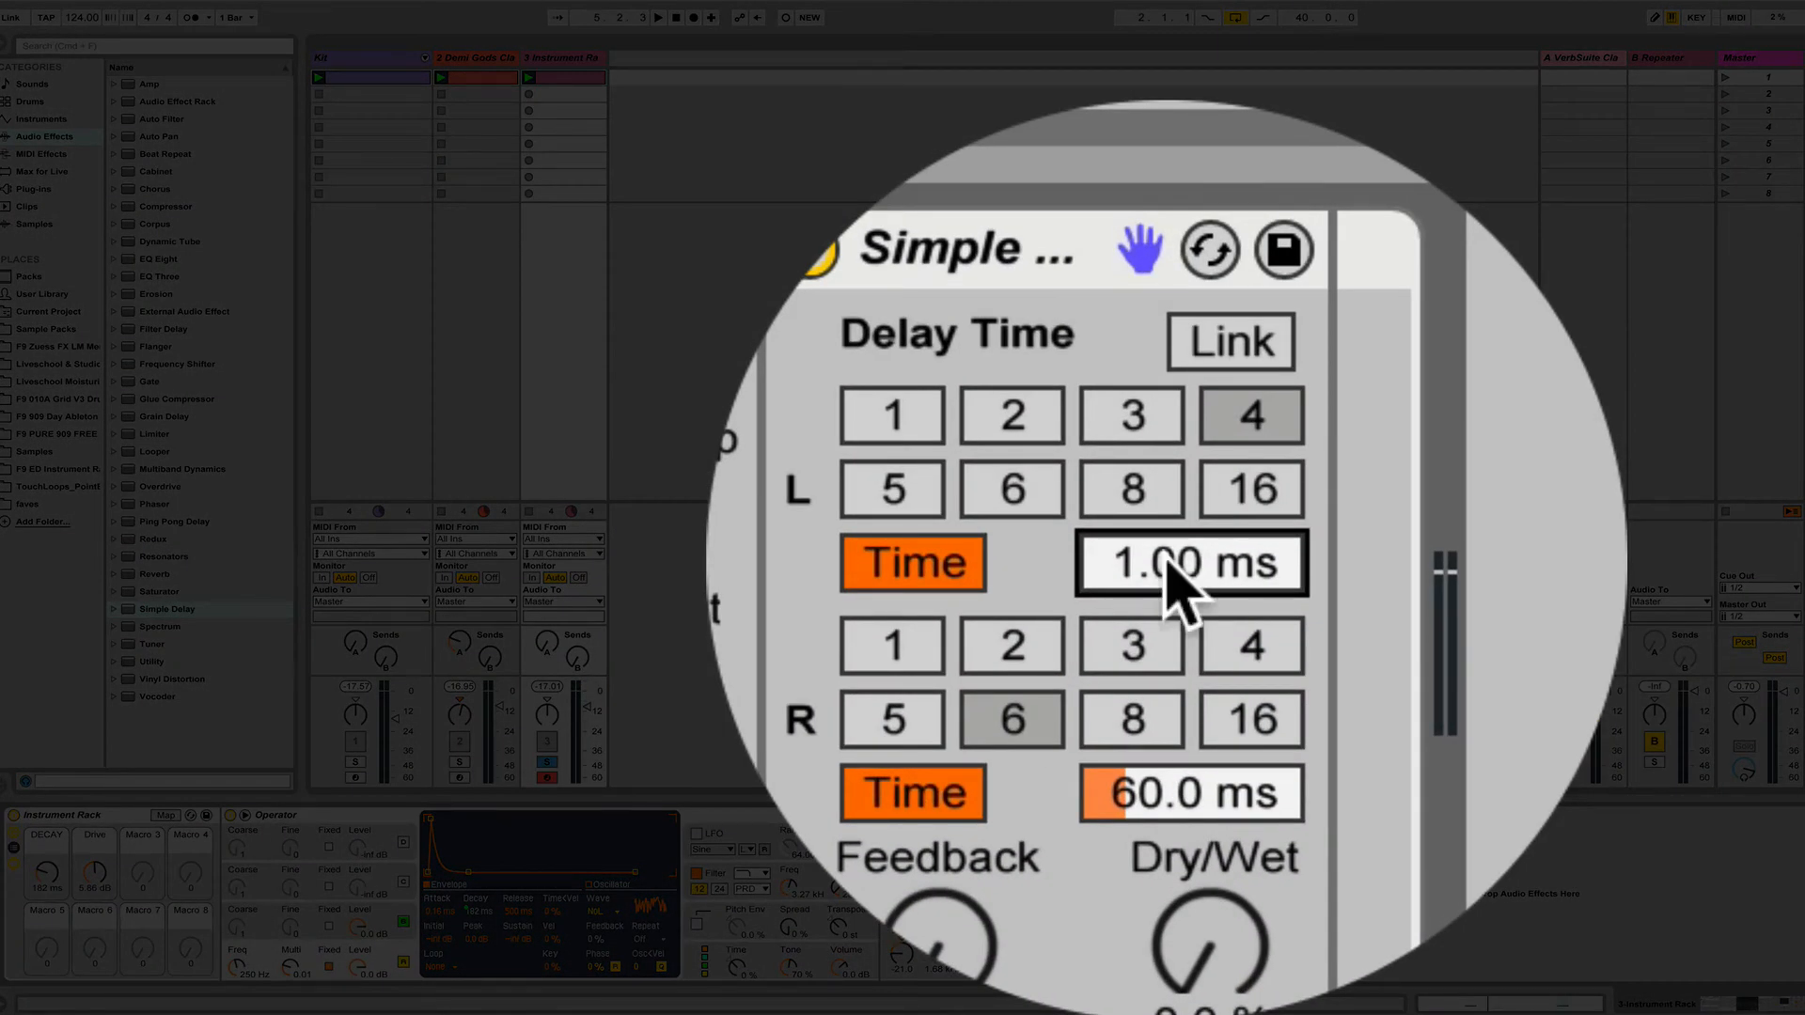
mouse_move(1175, 794)
left_mouse_down()
mouse_move(1175, 846)
mouse_move(1175, 808)
left_mouse_up()
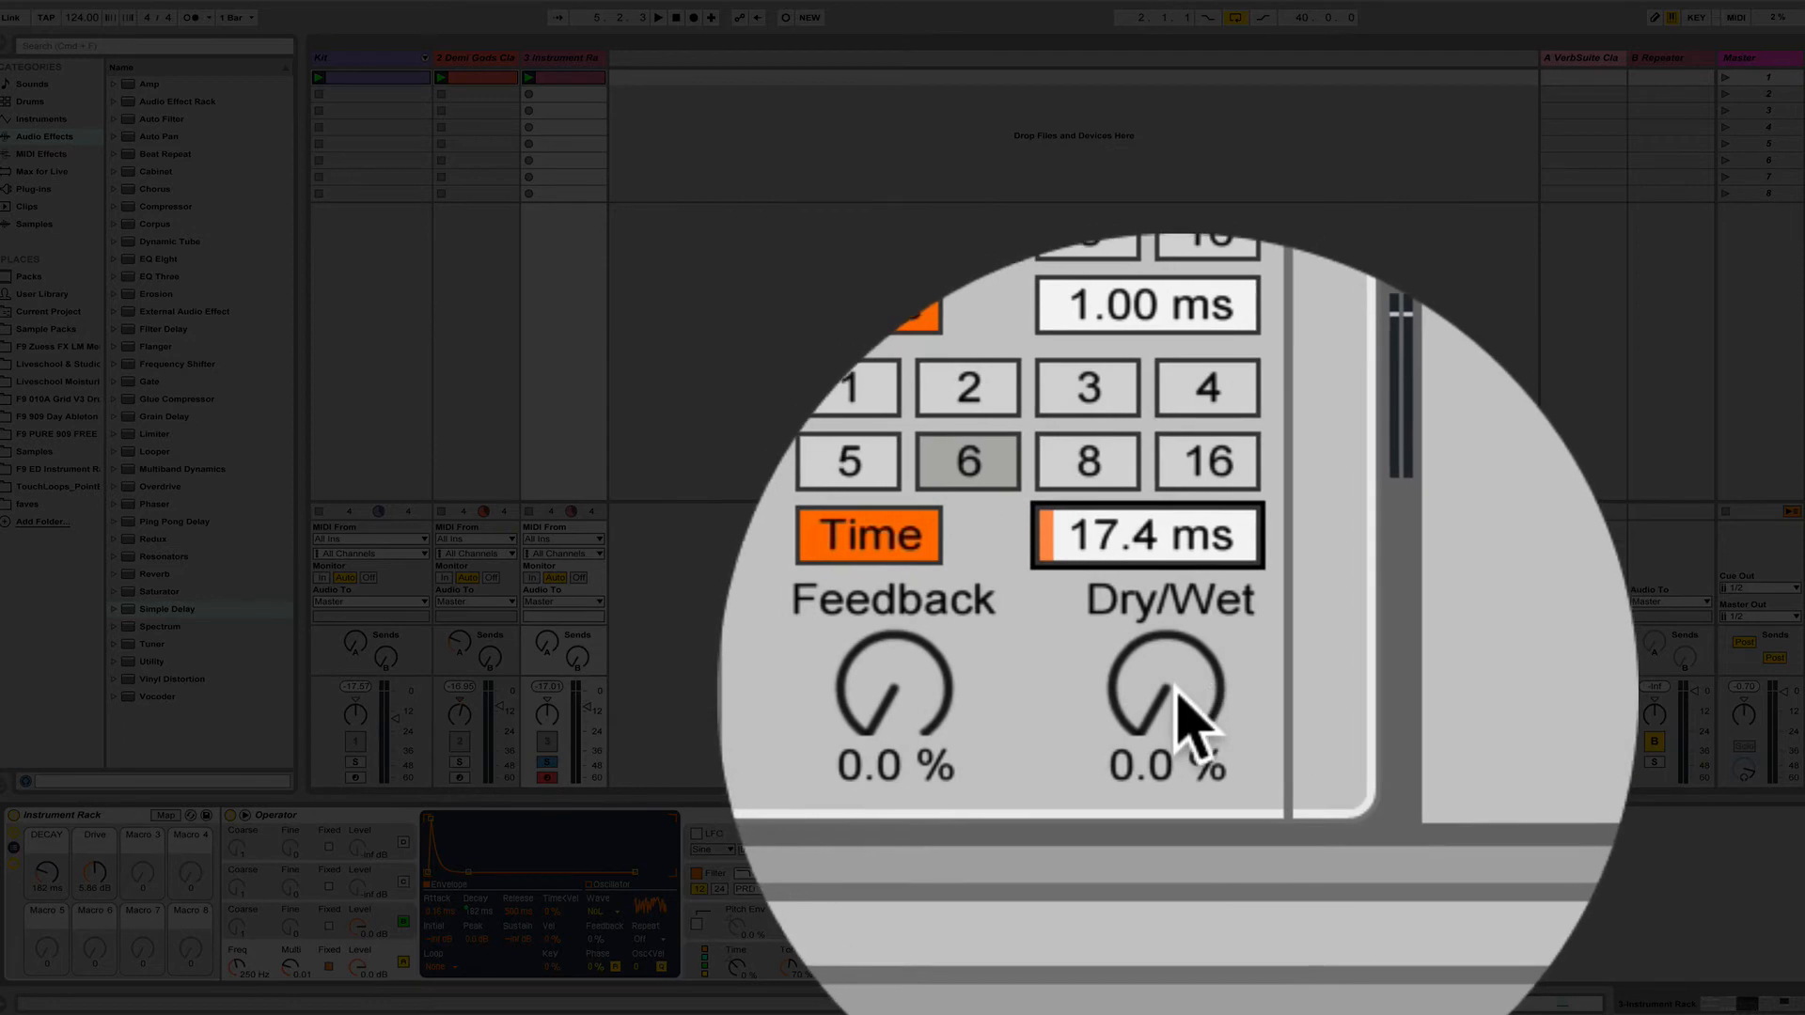
left_click_drag(1174, 688, 1174, 620)
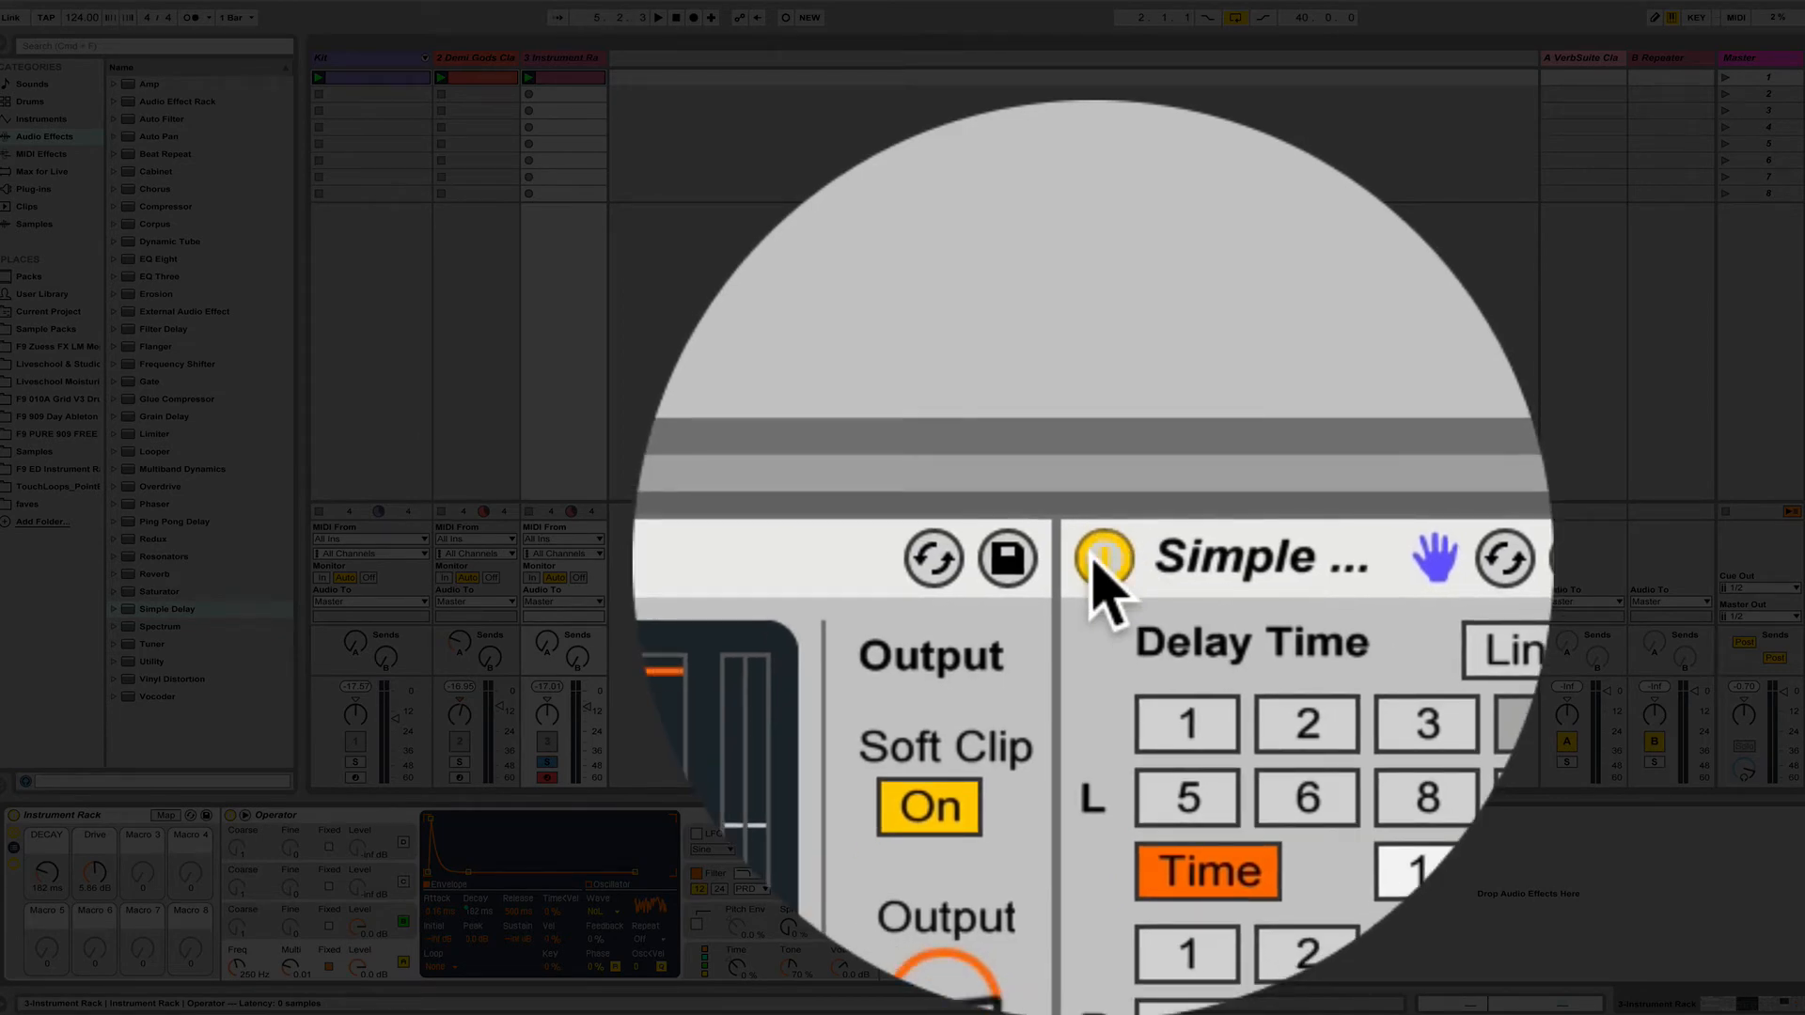
Map the Simple Delay's on/off switch to Macro 3 and try out the macro
right_click(1095, 815)
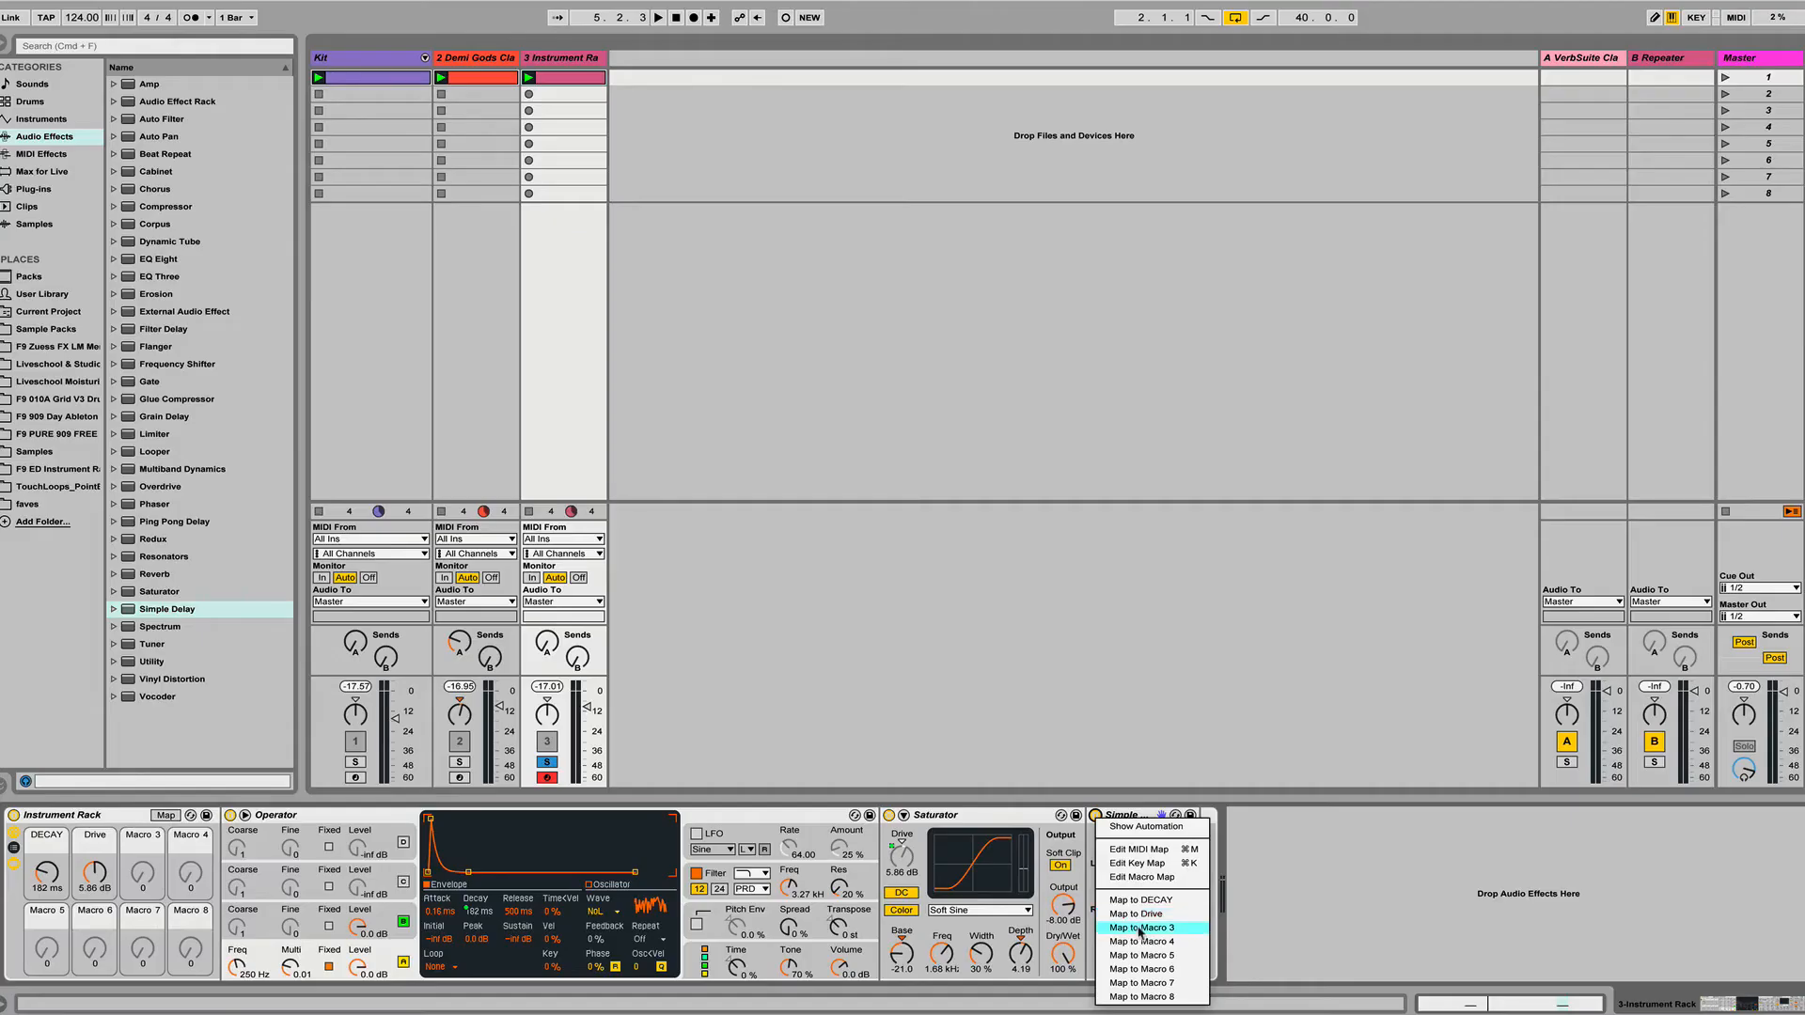
left_click(1131, 926)
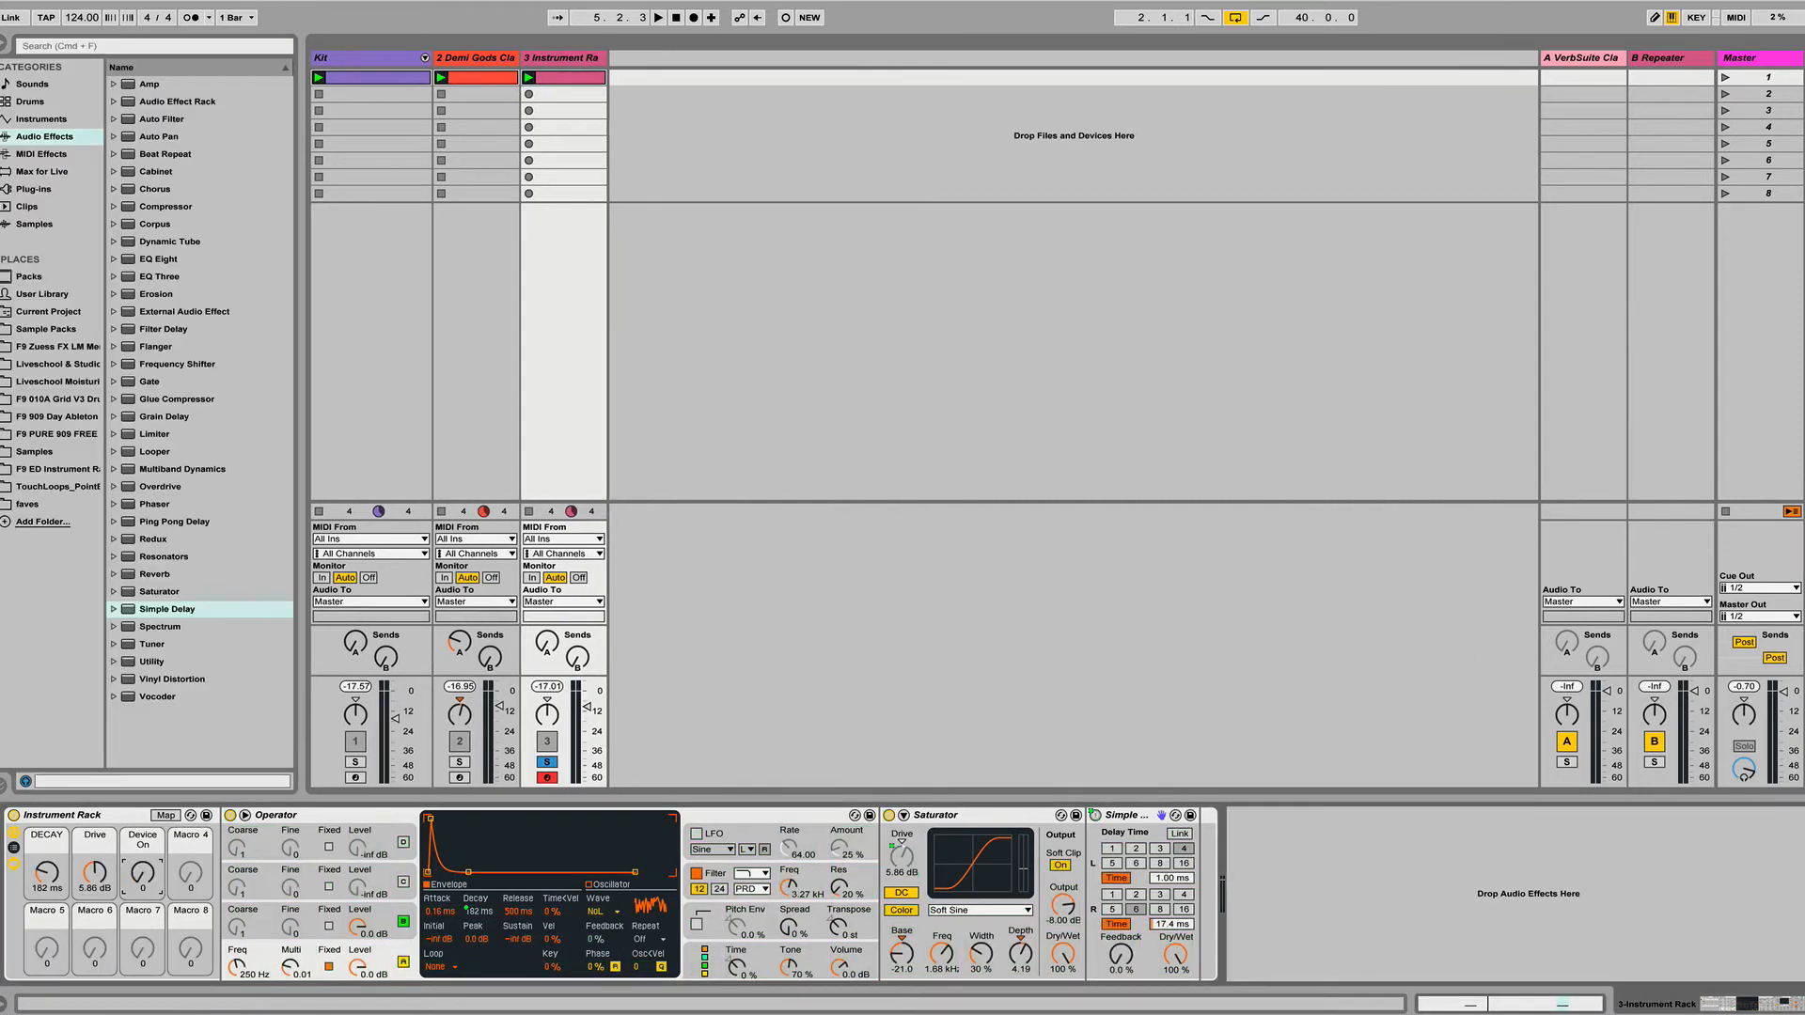
left_click_drag(145, 879, 143, 857)
mouse_move(143, 880)
left_mouse_down()
mouse_move(143, 902)
mouse_move(143, 858)
mouse_move(142, 876)
left_mouse_up()
During playback, set the Device On macro to 35 and Drive to 3.87 dB, and raise the rack track's reverb send A
key("space")
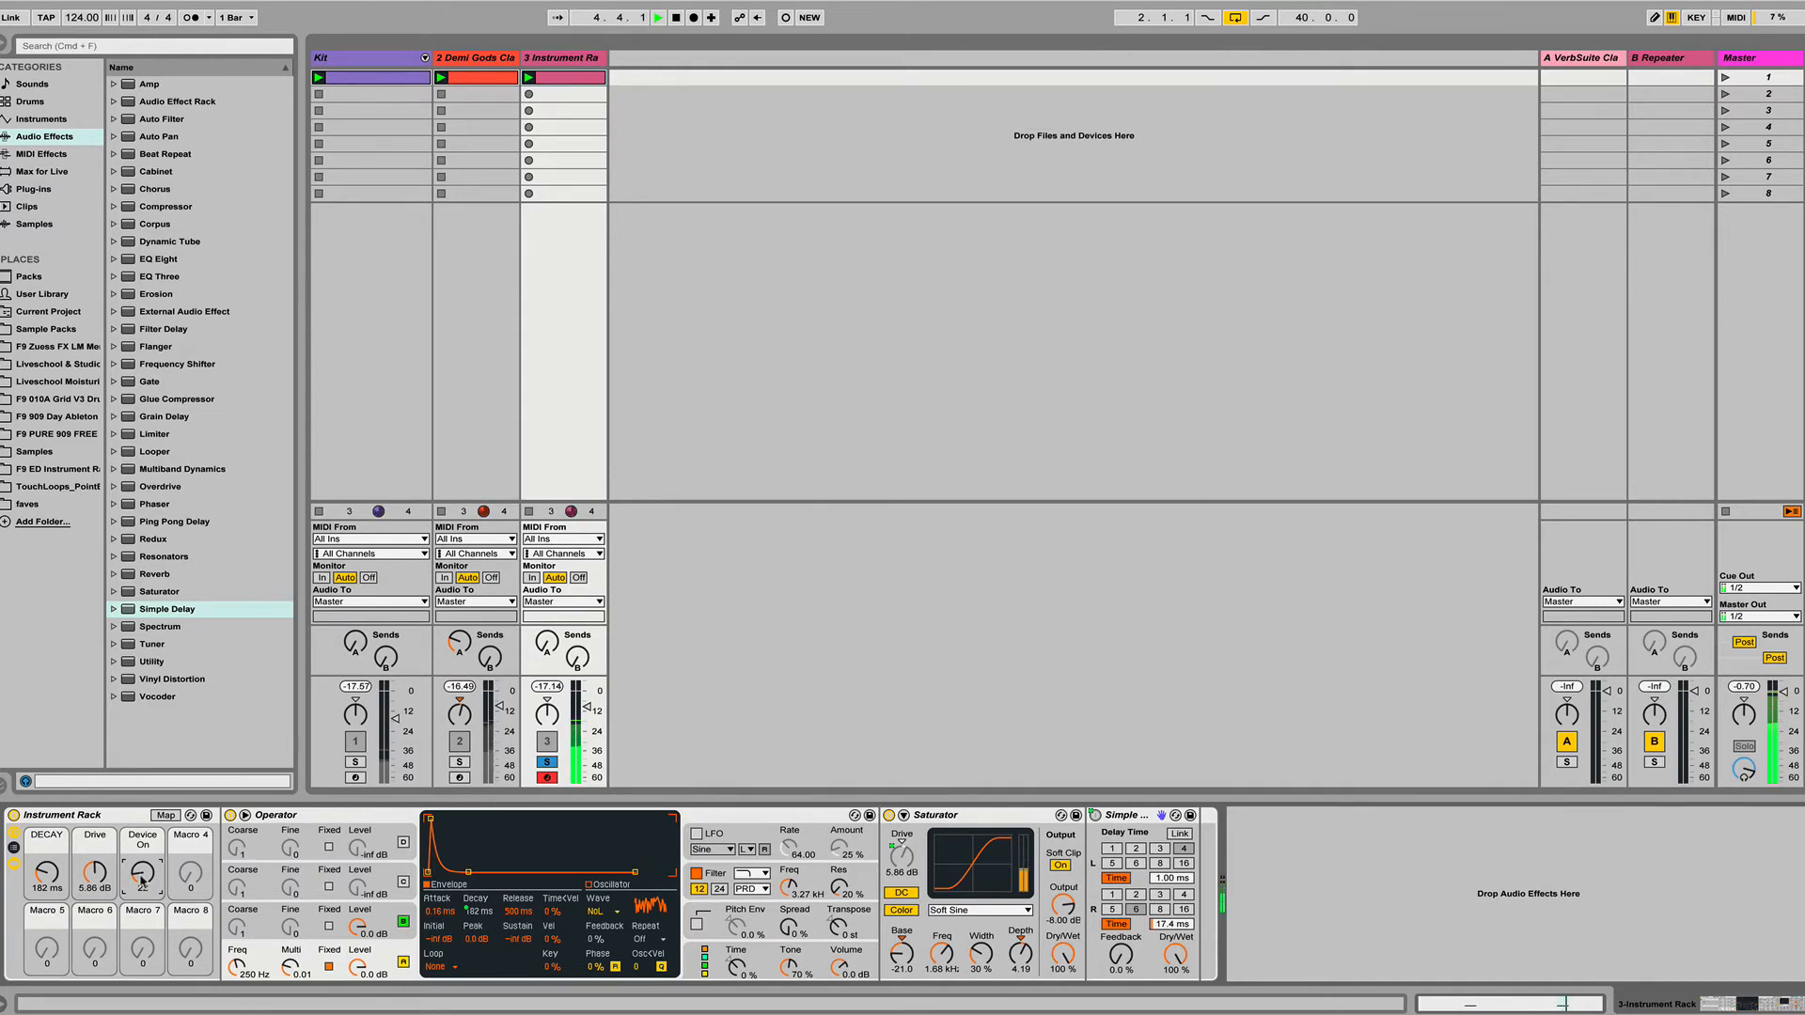
mouse_move(141, 881)
left_mouse_down()
mouse_move(141, 901)
mouse_move(141, 863)
left_mouse_up()
left_click_drag(92, 875, 92, 893)
left_click_drag(46, 875, 46, 874)
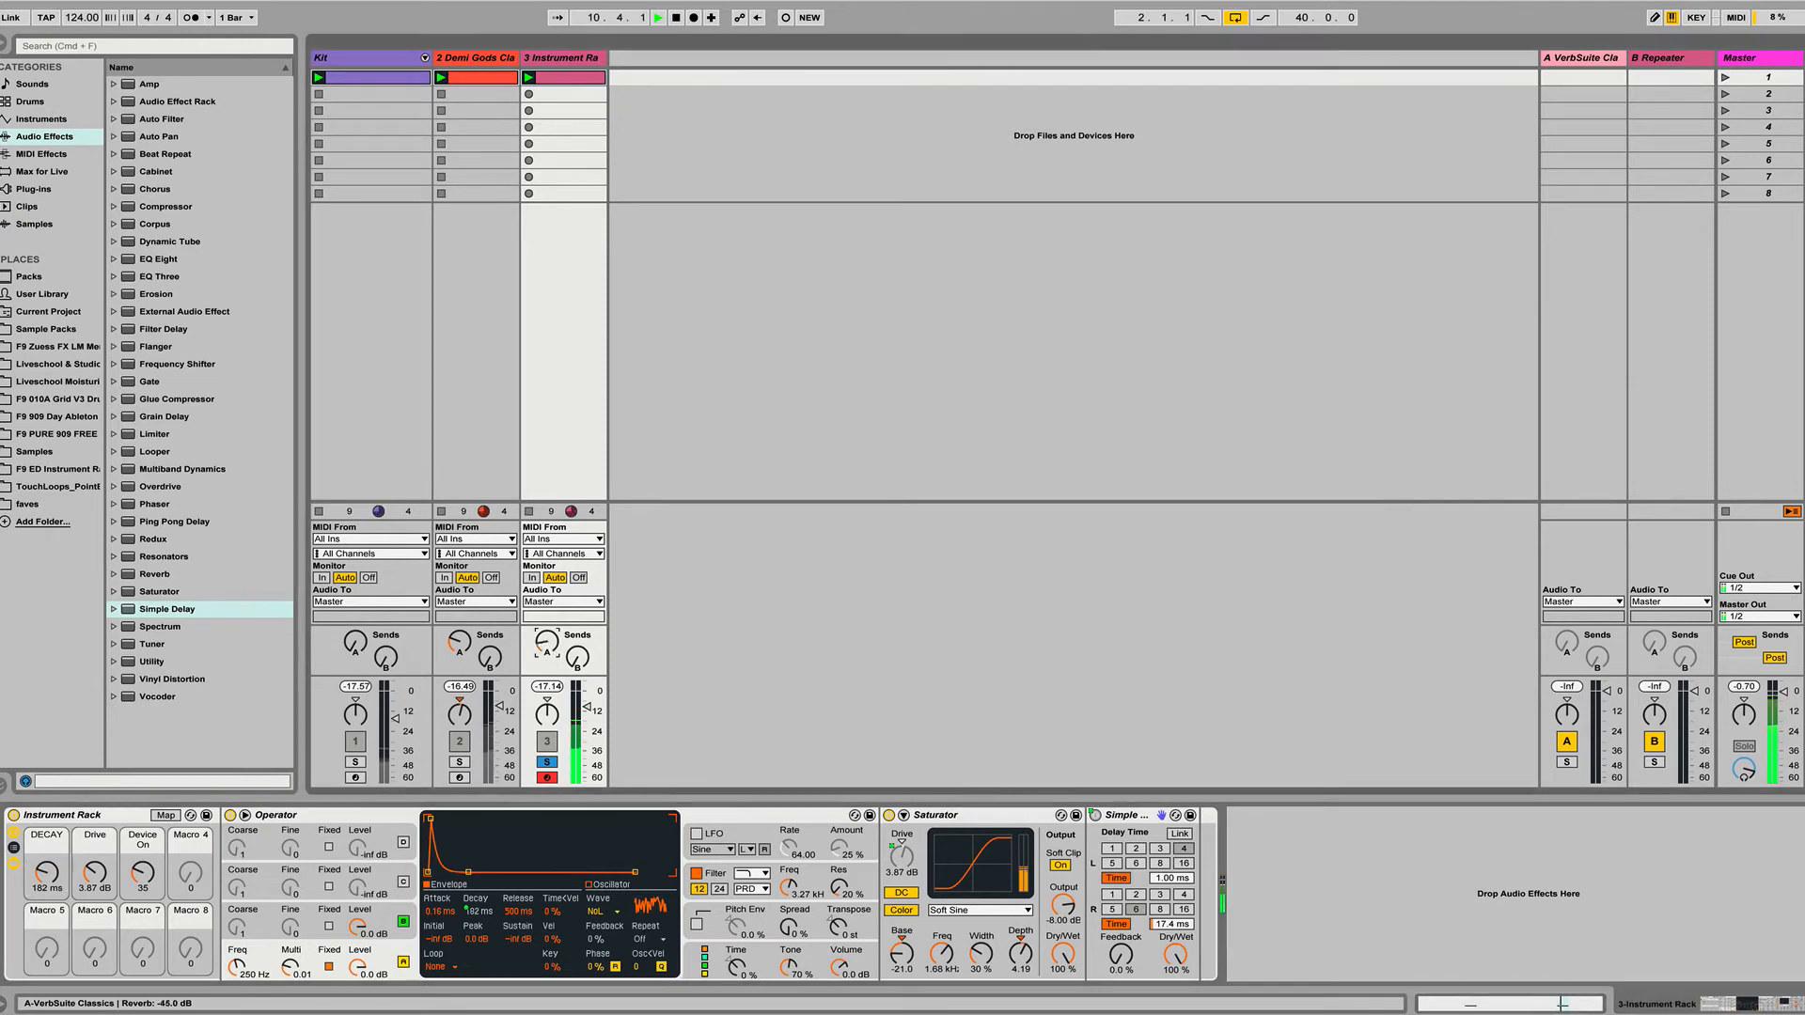
left_click_drag(546, 643, 546, 632)
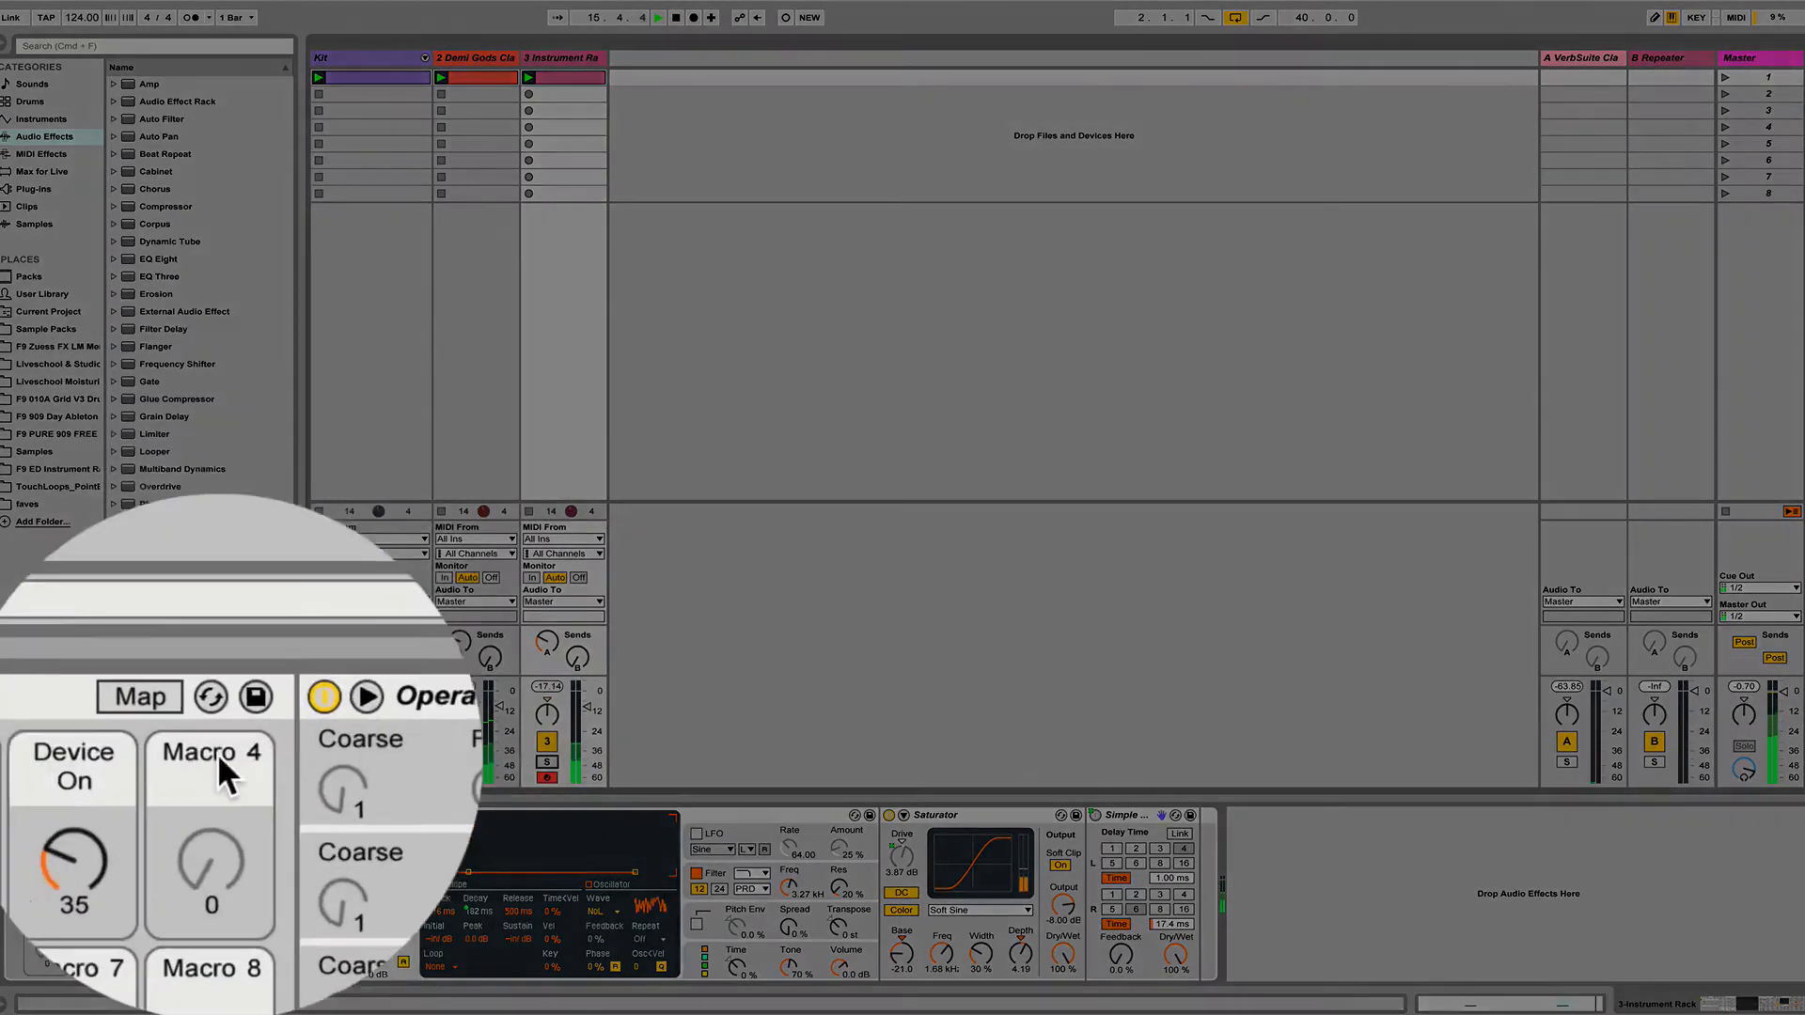
Duplicate both C4 notes of the clap clip down to B3
mouse_move(368, 605)
left_mouse_down()
mouse_move(369, 575)
mouse_move(369, 648)
mouse_move(367, 571)
mouse_move(363, 639)
mouse_move(382, 602)
left_mouse_up()
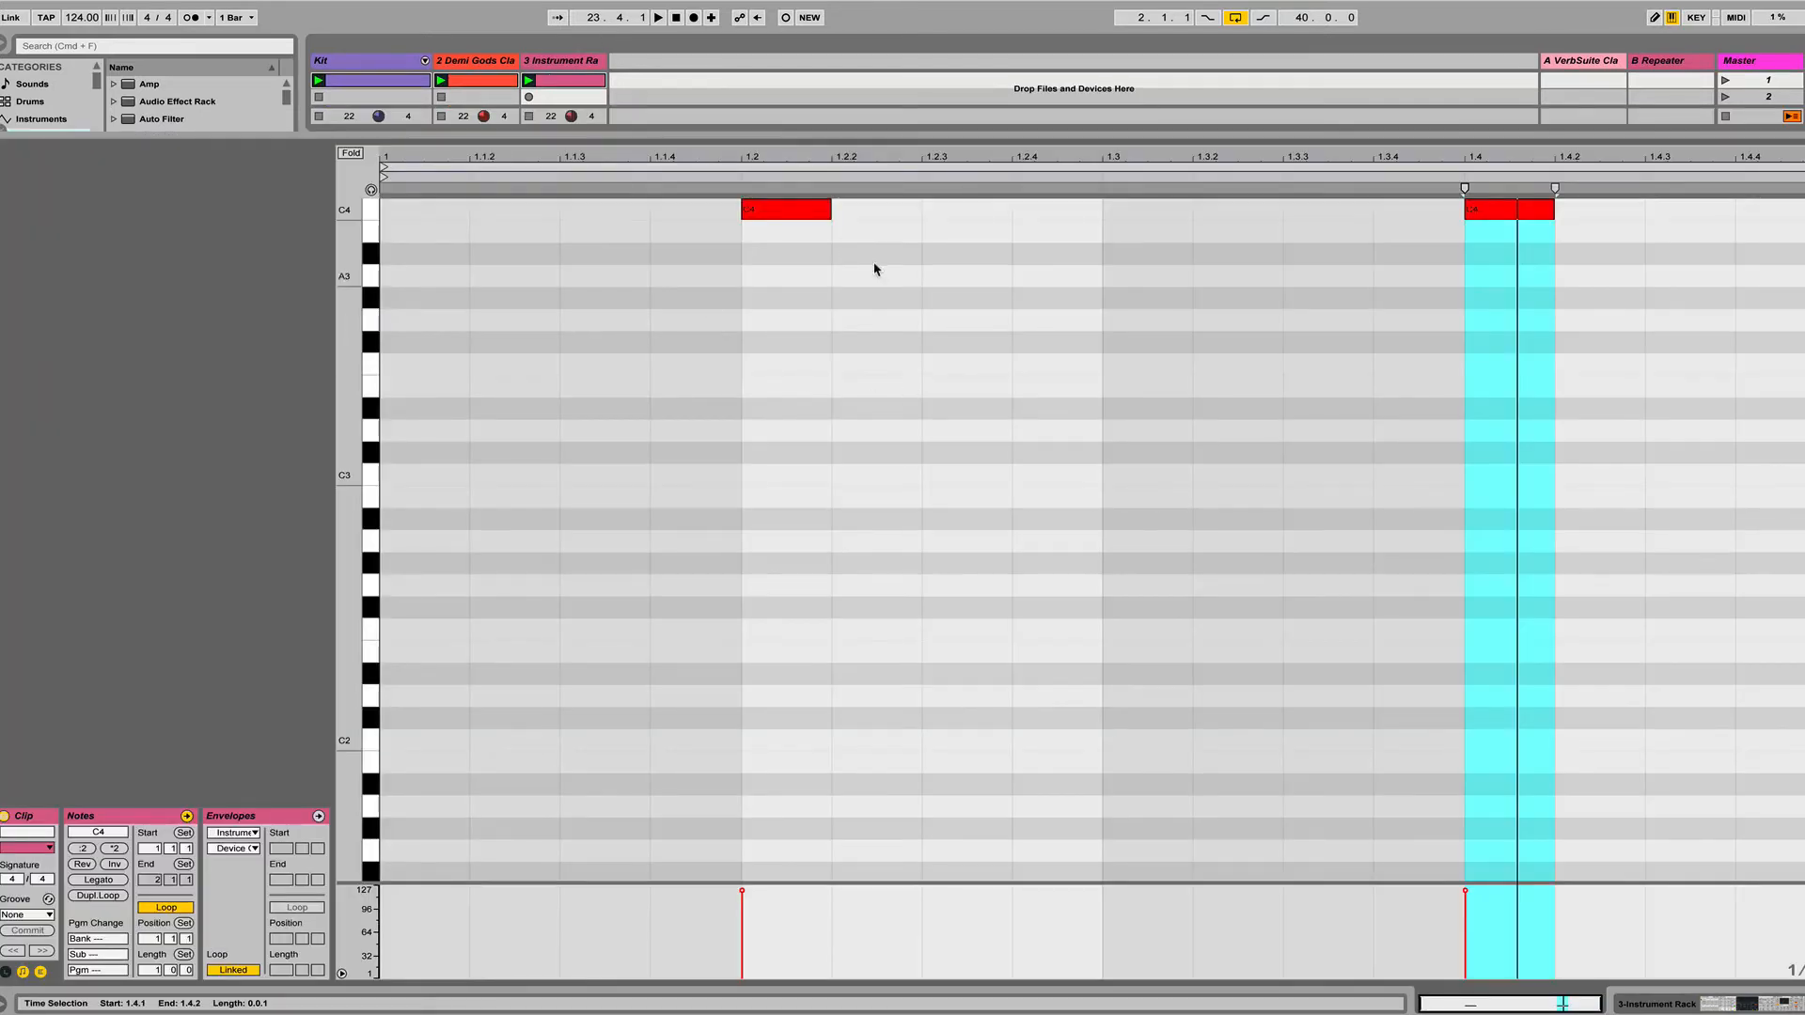
left_click(784, 208, "shift")
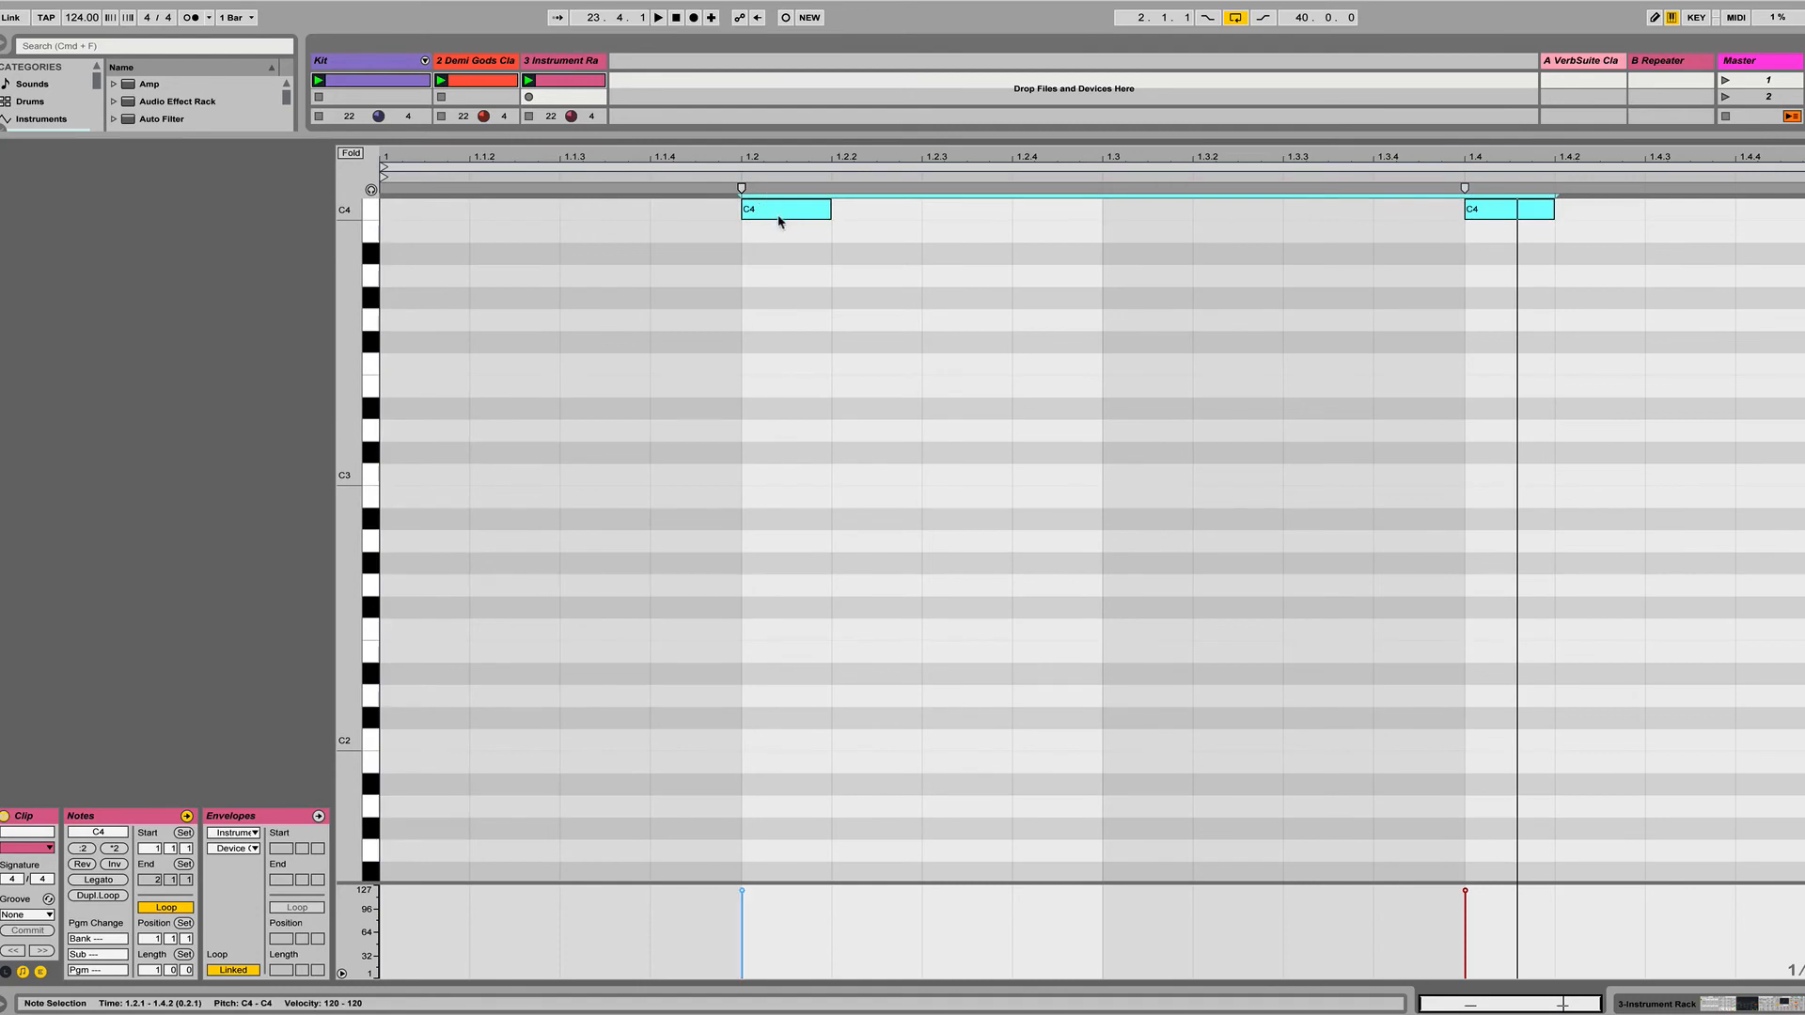
left_click_drag(783, 213, 778, 234)
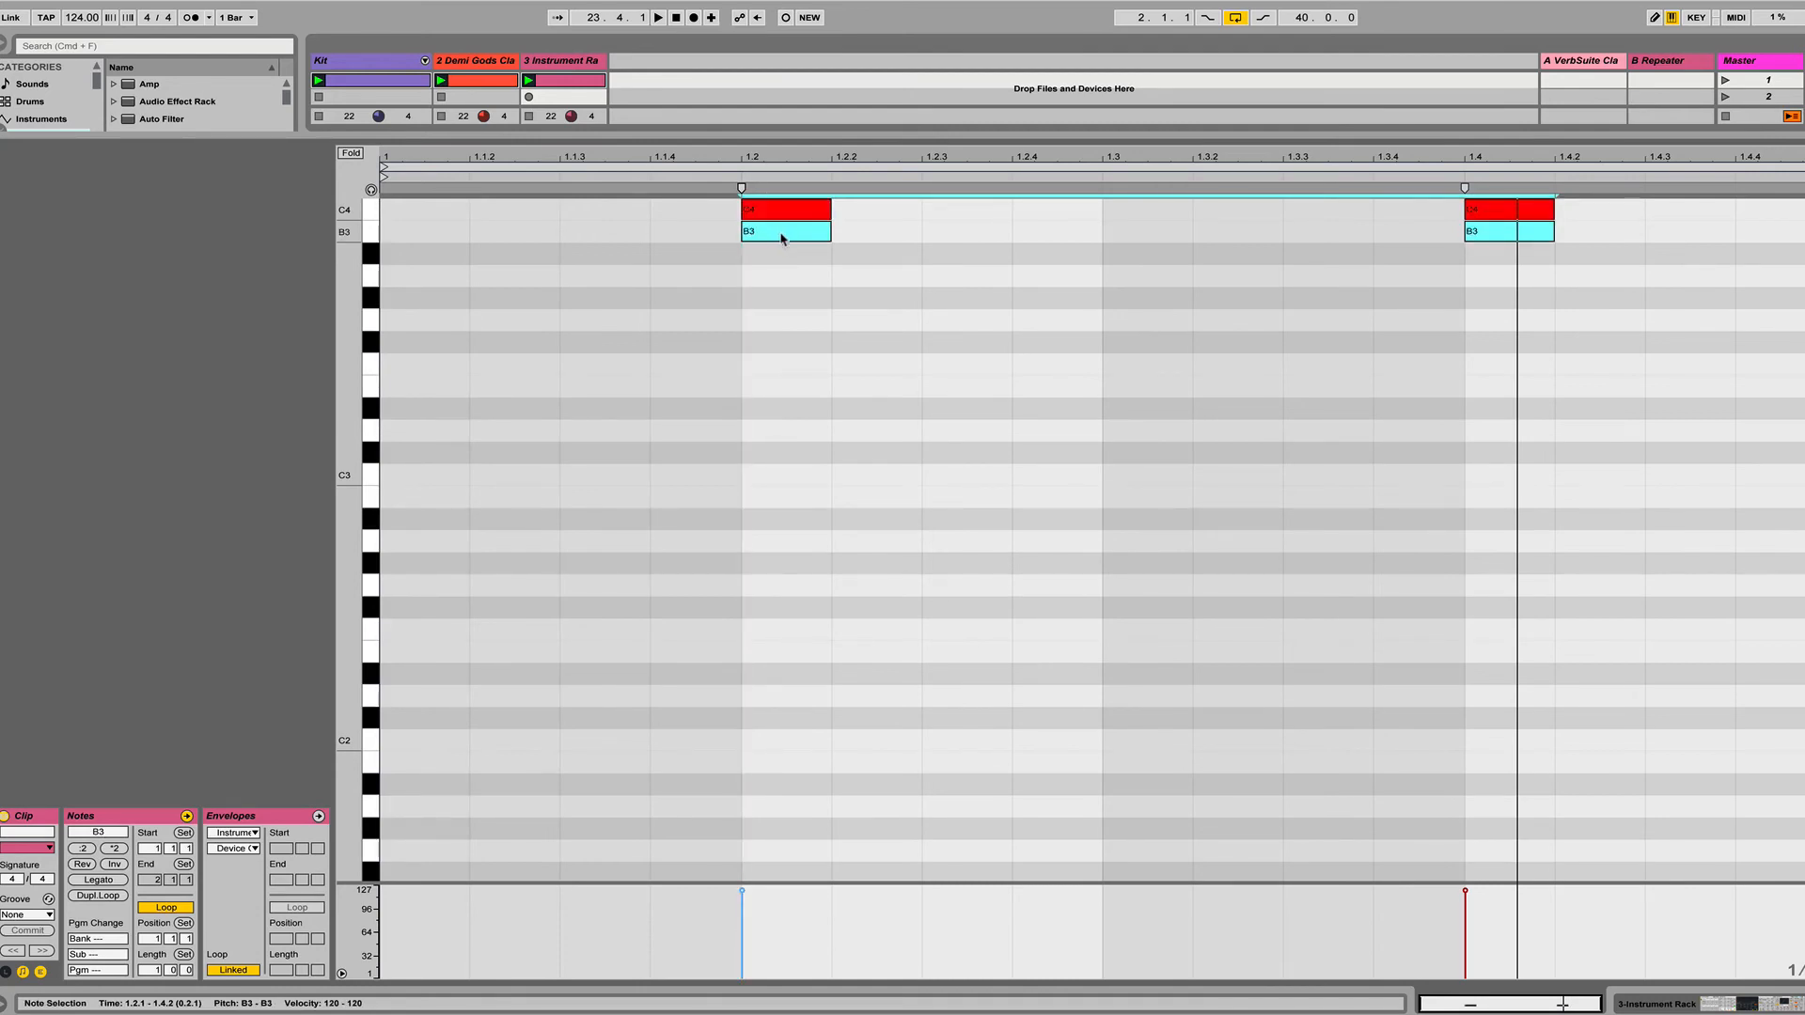
Shift the B3 notes slightly ahead of the C4 notes for a flam, and play the clip to audition it
left_click_drag(781, 238, 777, 239)
key("space")
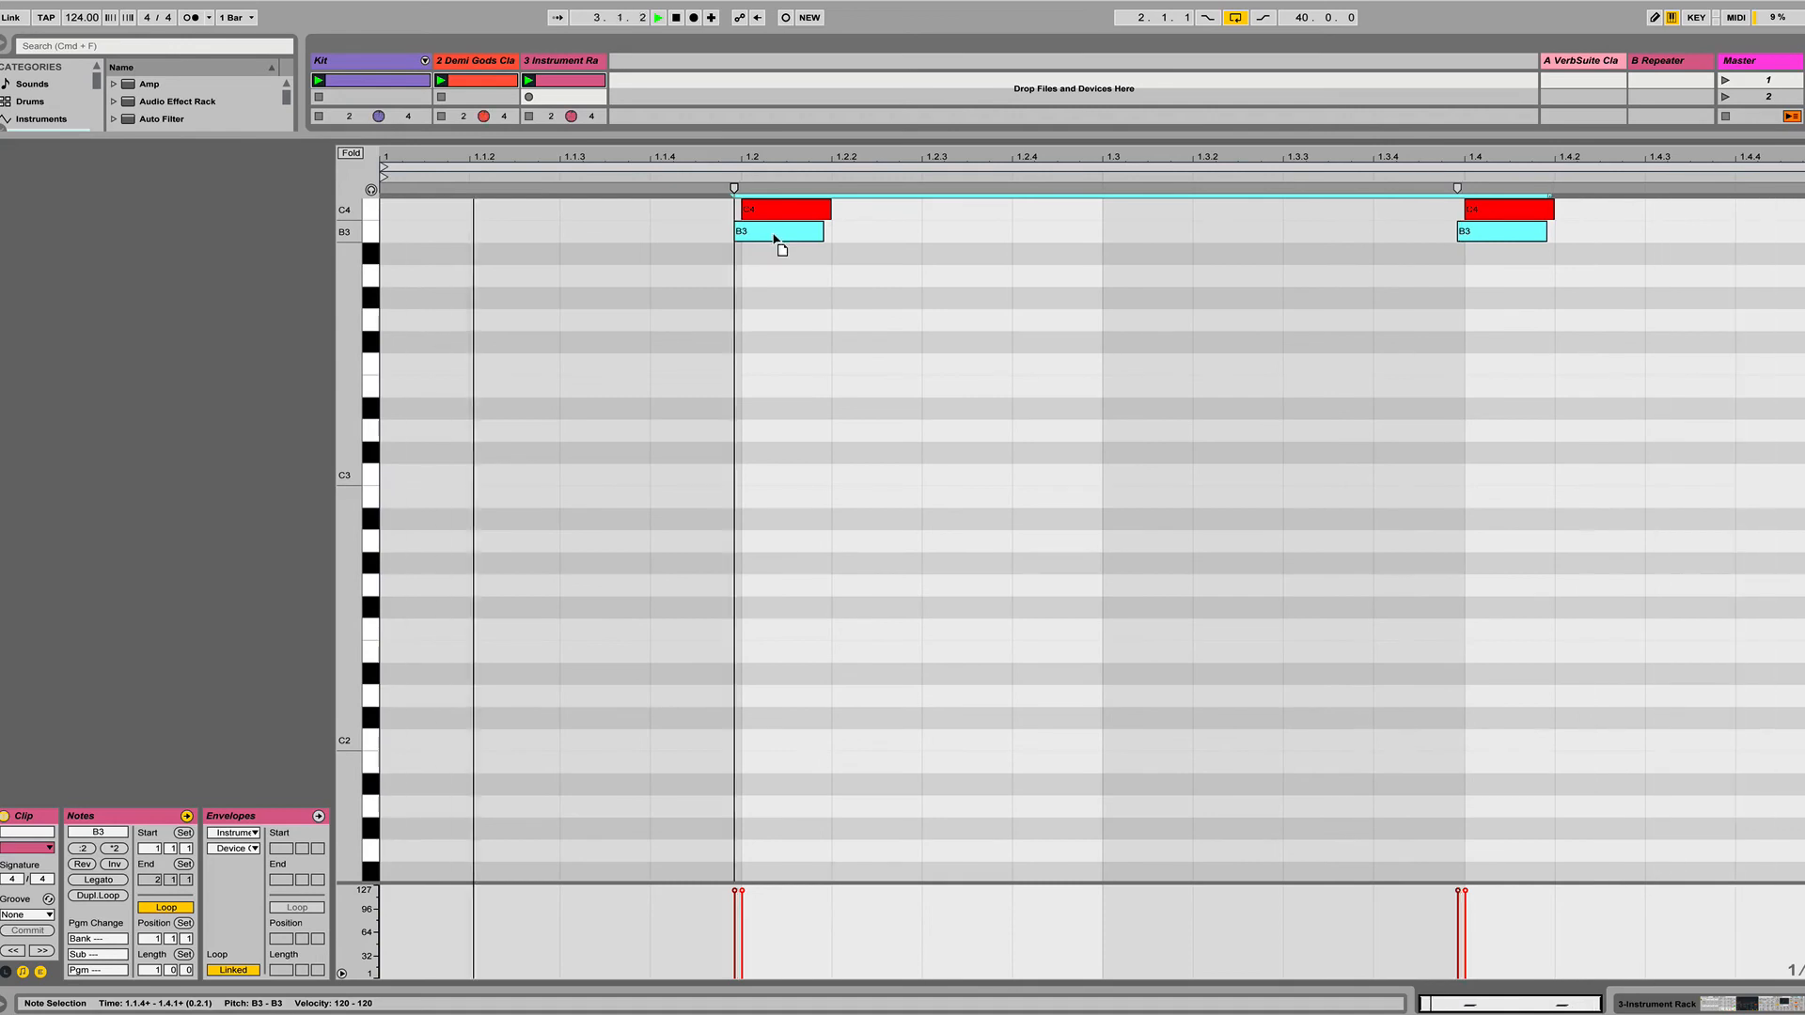
left_click_drag(777, 239, 772, 238)
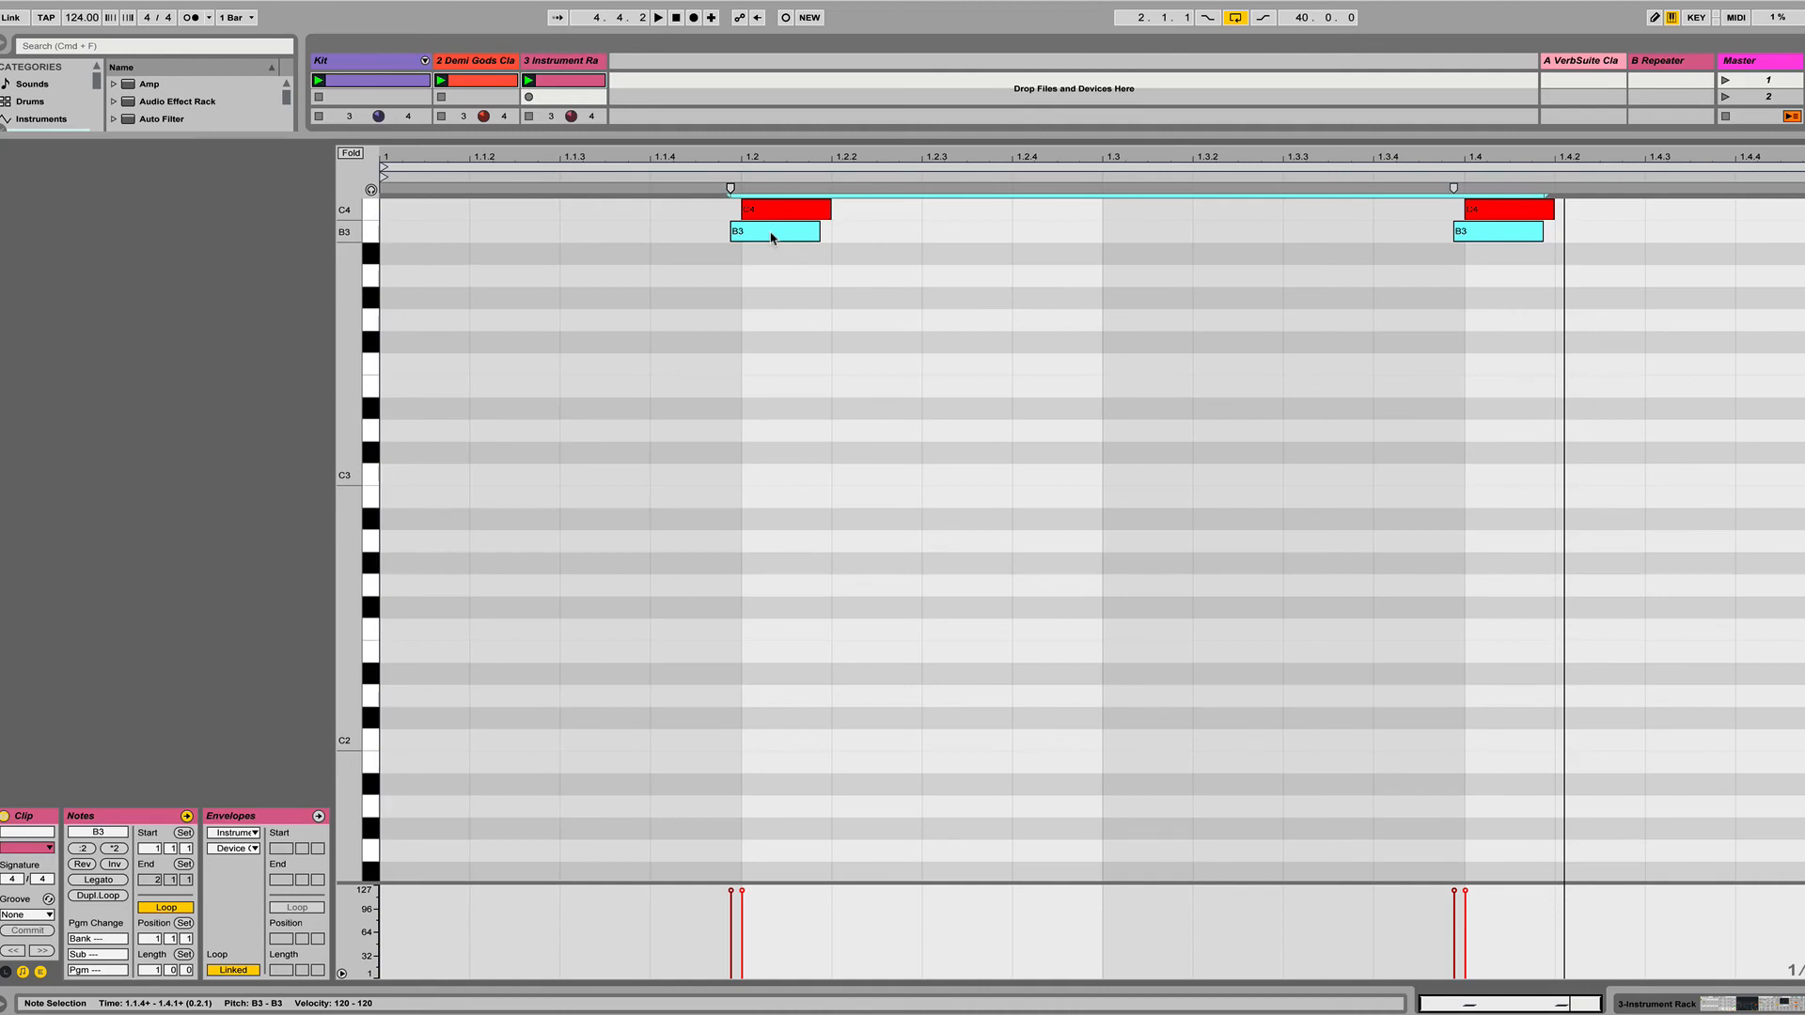
key("space")
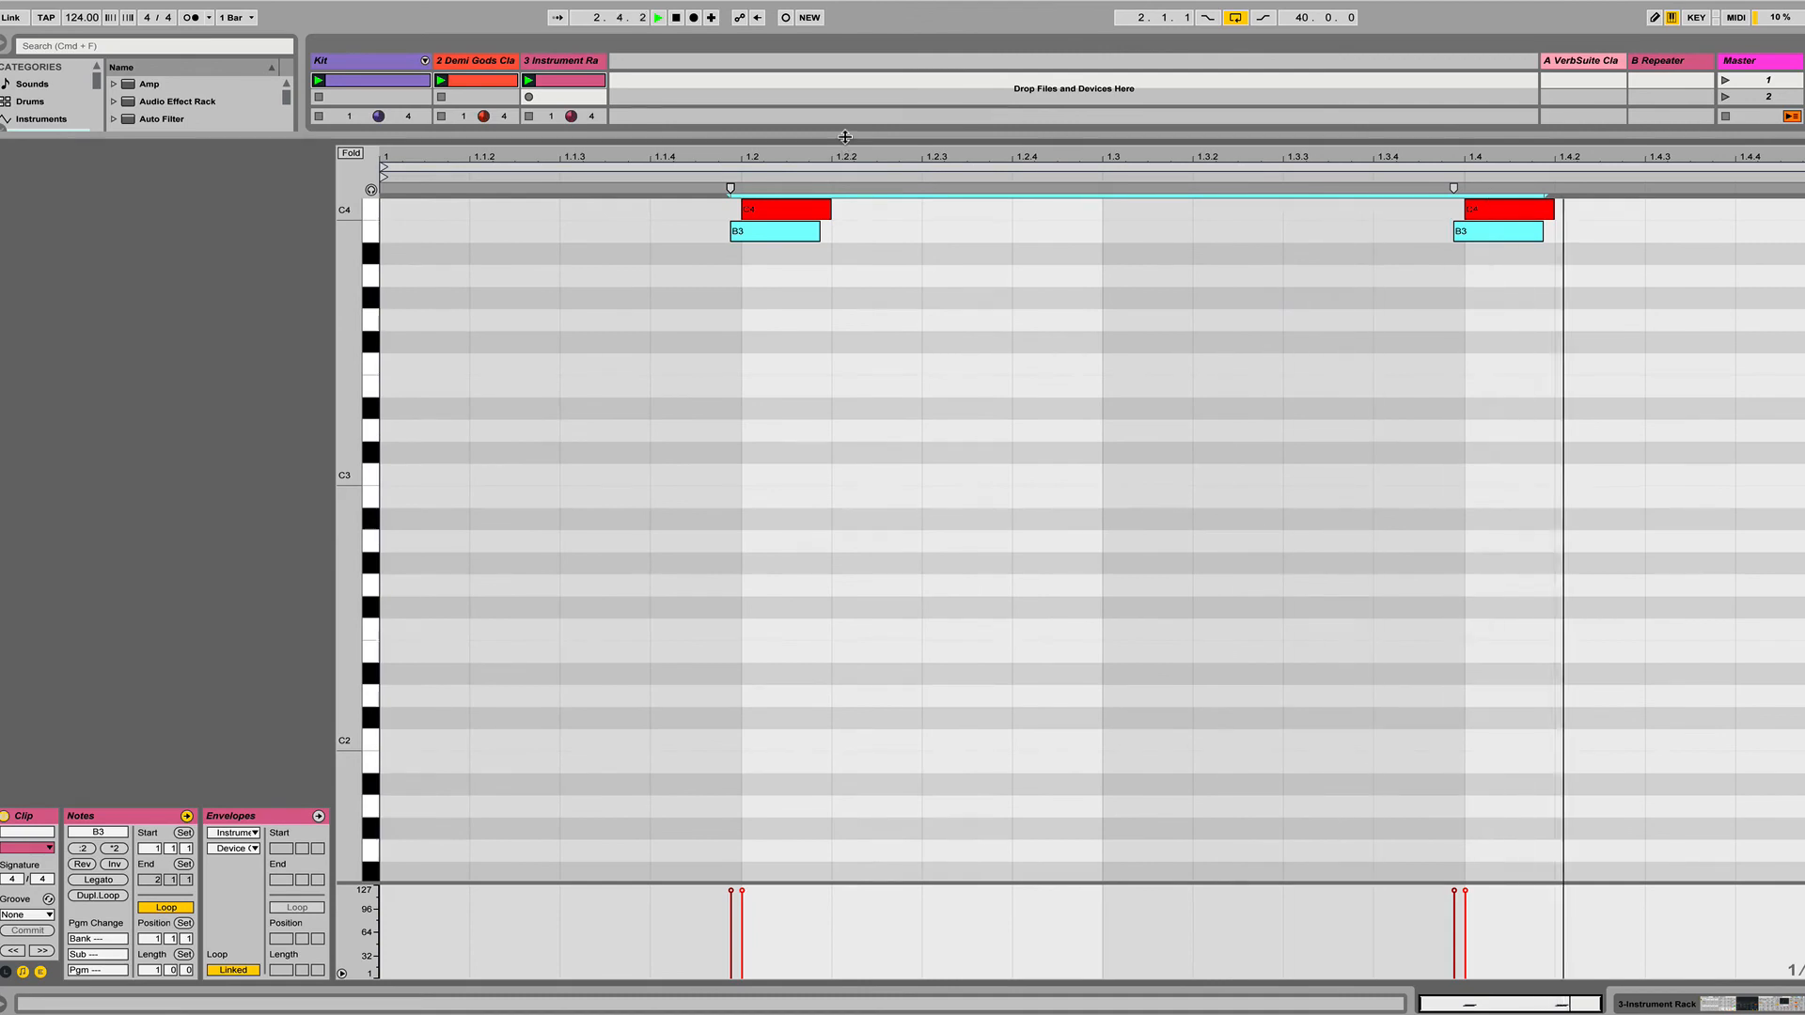
Return to the rack's devices and, during playback, set DECAY to 331 ms and Drive to 4.63 dB, and turn Device On down
left_click_drag(845, 137, 640, 816)
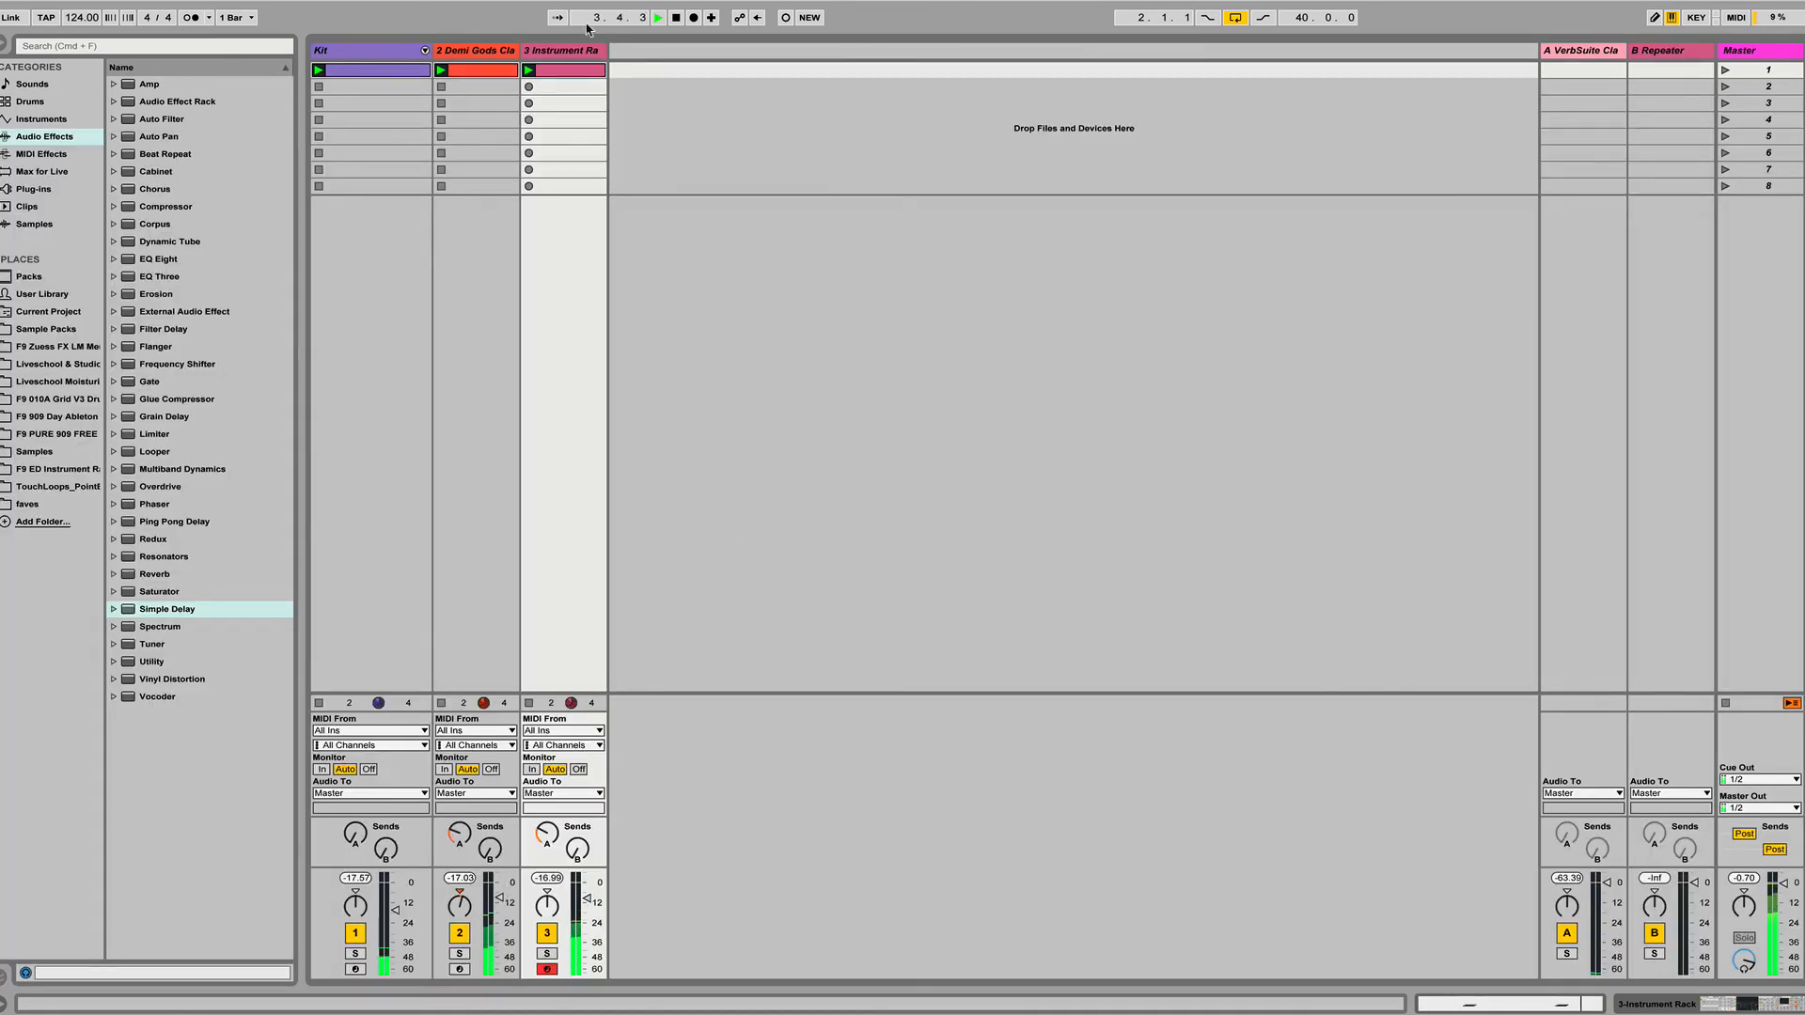
double_click(554, 51)
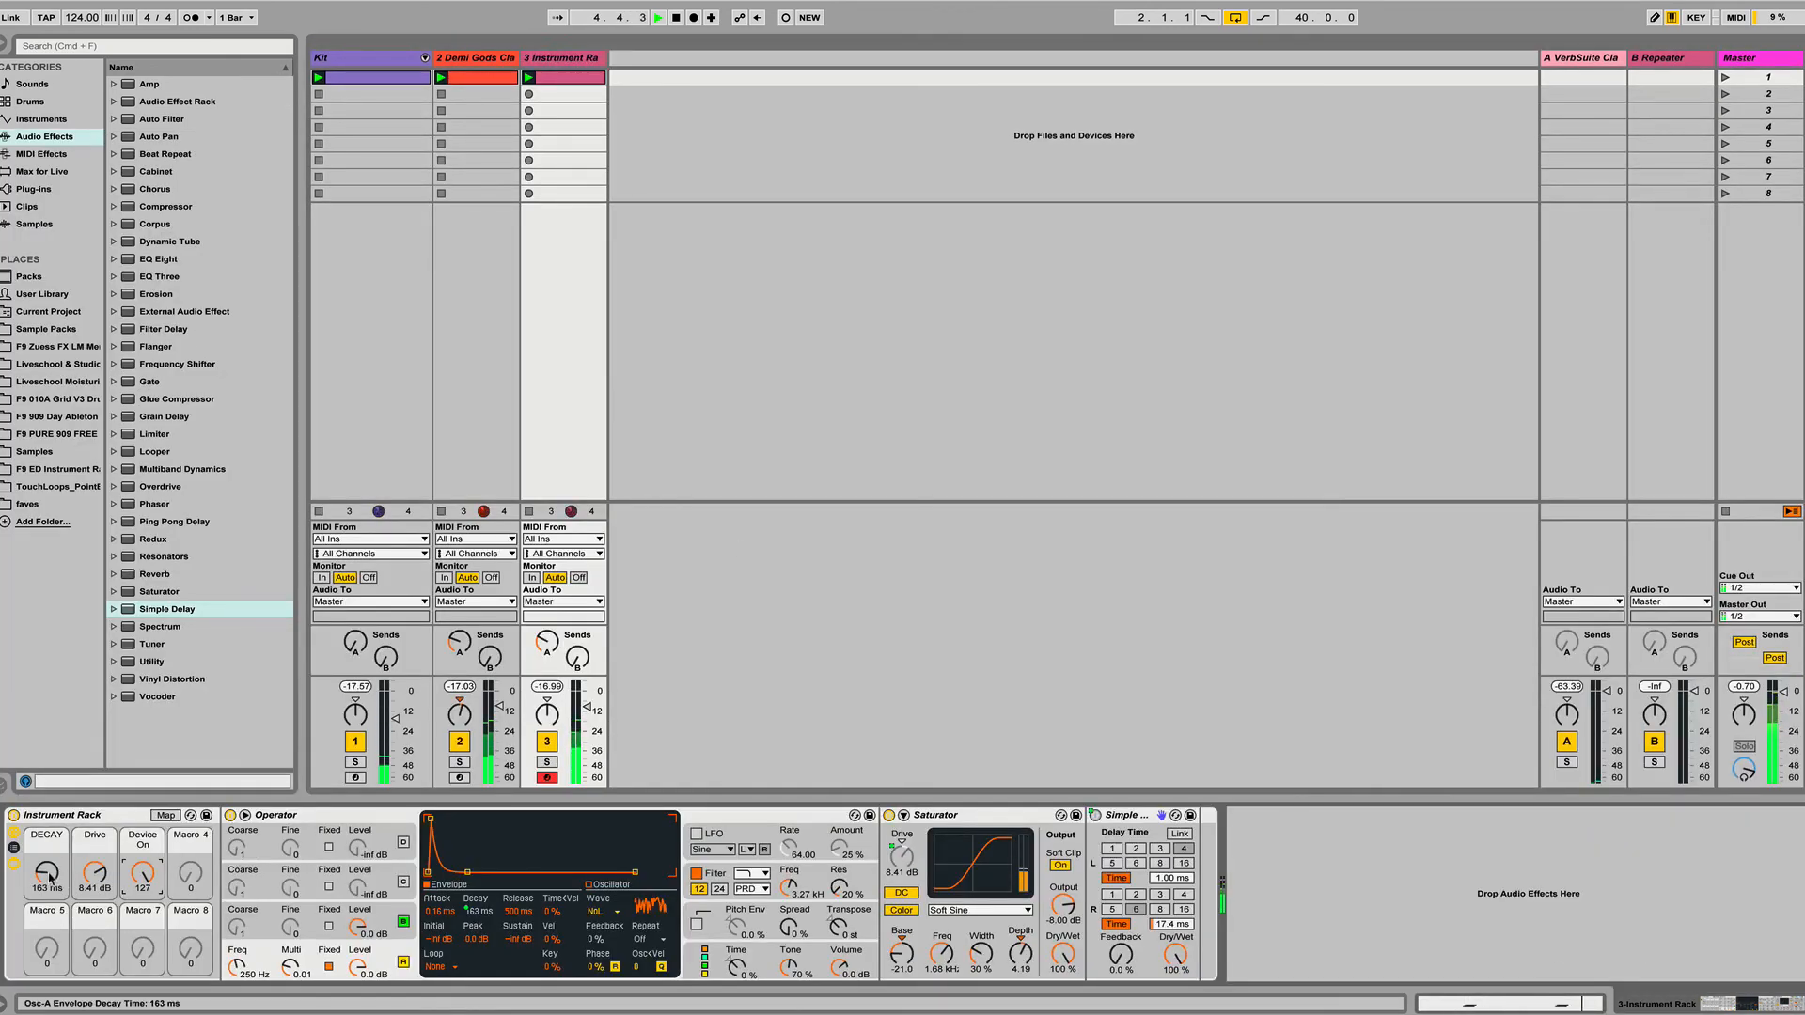
left_click_drag(49, 877, 140, 931)
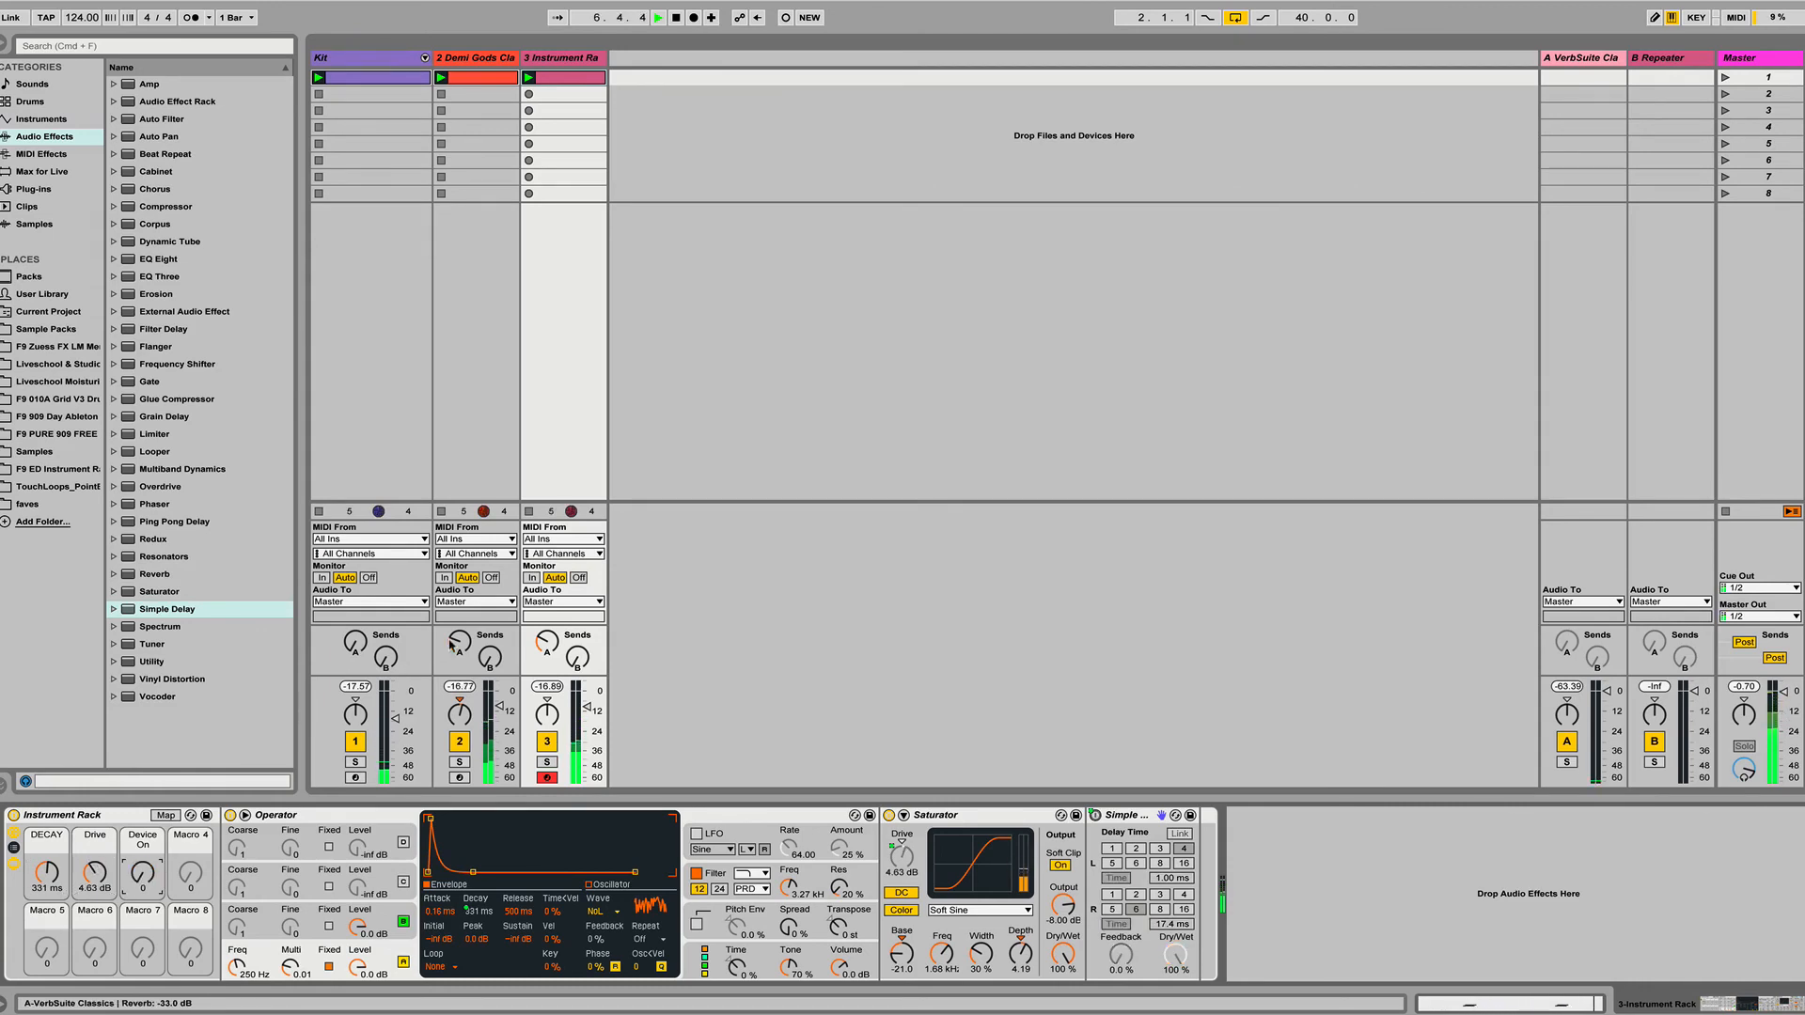